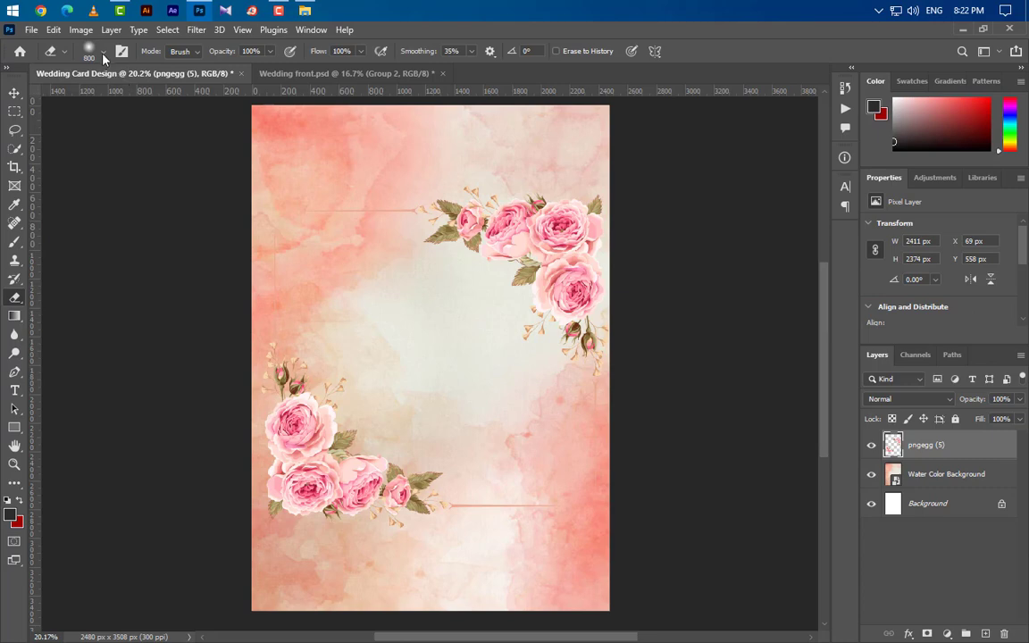
Set the eraser's hardness to 100% and erase the lower-left rose cluster with its border lines from the pngegg (5) layer.
click(103, 53)
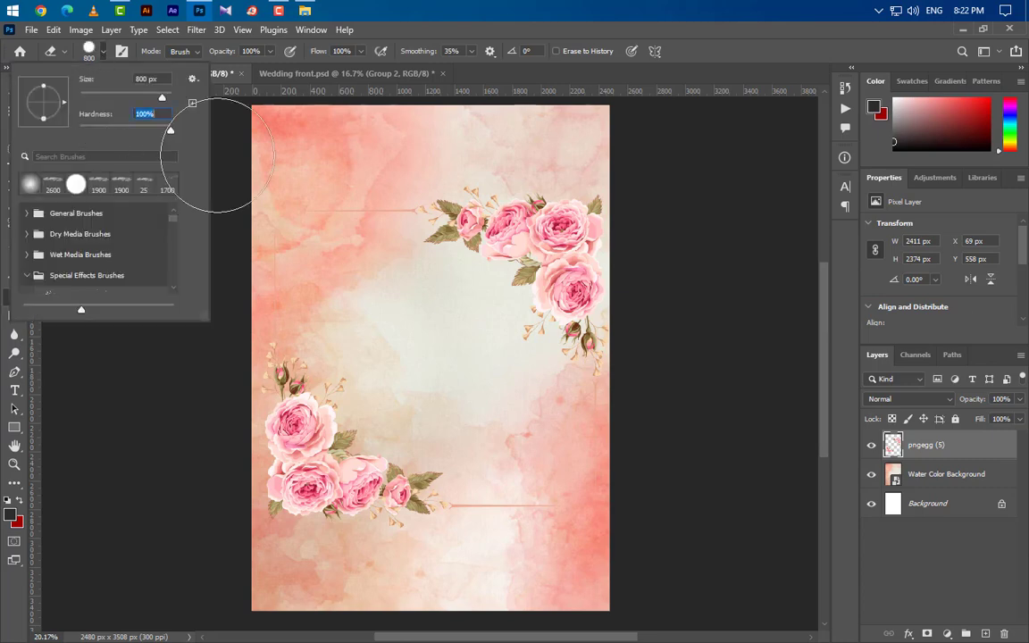
mouse_move(234, 254)
mouse_down()
mouse_move(272, 544)
mouse_move(358, 550)
mouse_move(615, 530)
mouse_up()
drag(313, 375, 265, 298)
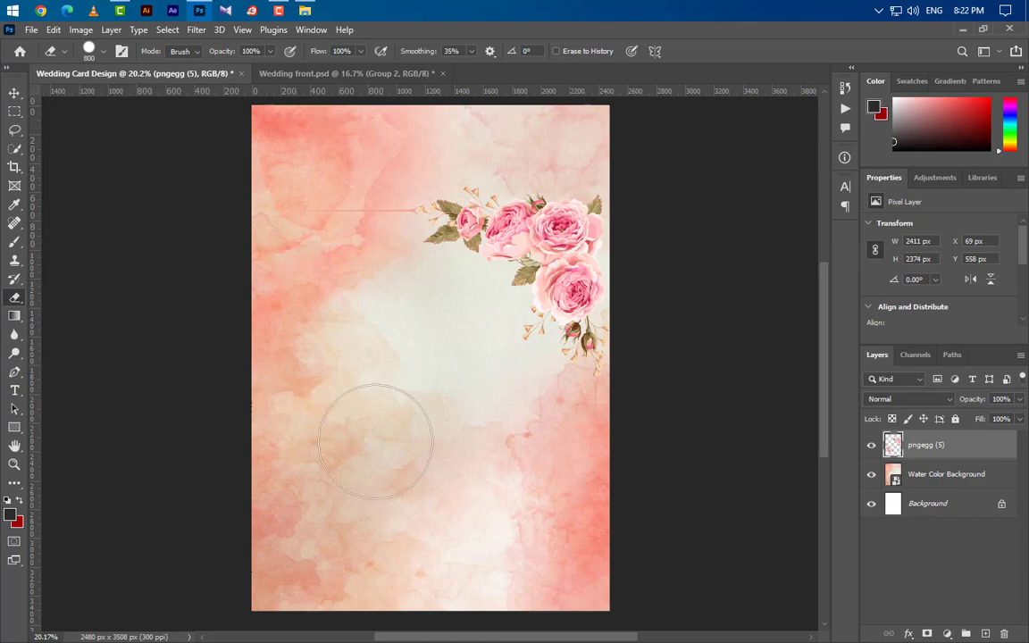
Move the remaining rose cluster up against the card's top edge so it sits in the upper-right corner.
key(ctrl+t)
drag(571, 289, 572, 204)
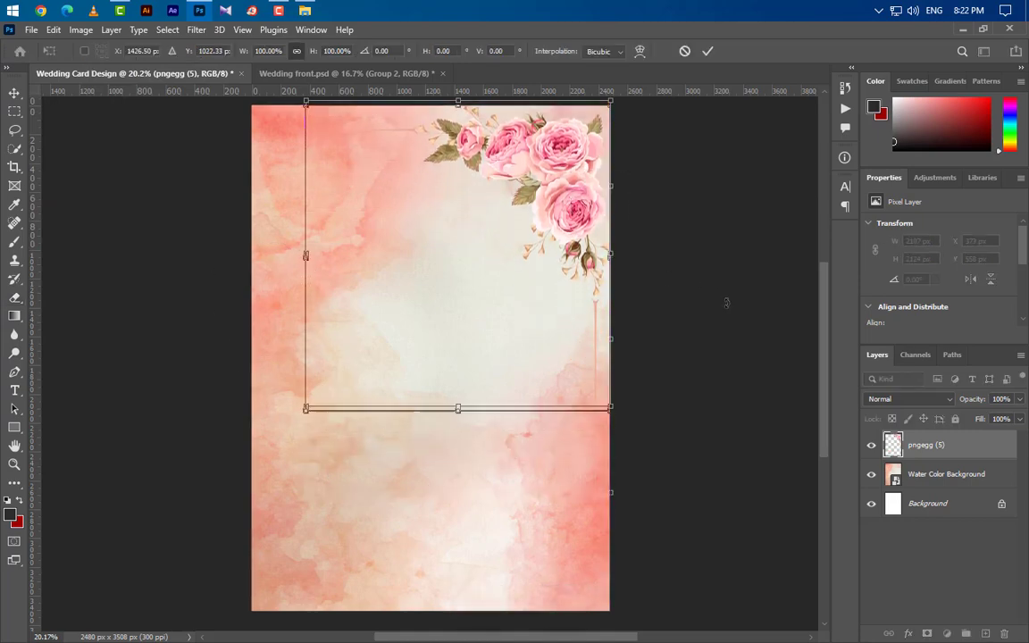
key(Up)
key(Up)
key(Up)
key(Up)
key(Up)
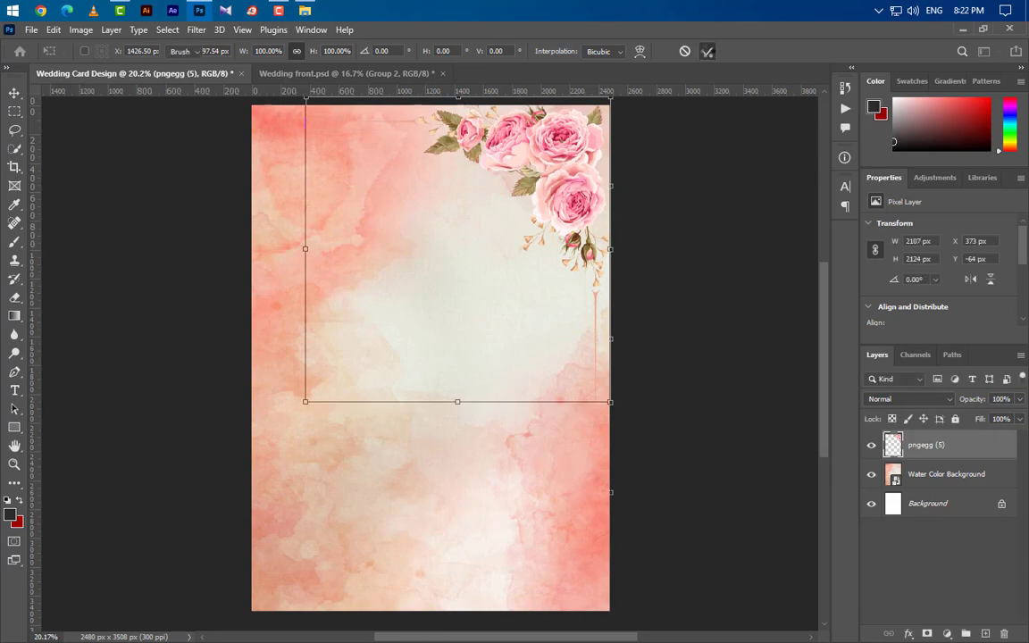
click(707, 52)
Duplicate the pngegg (5) layer and hide the original.
key(e)
scroll(571, 178, up, 3)
scroll(611, 282, up, 3)
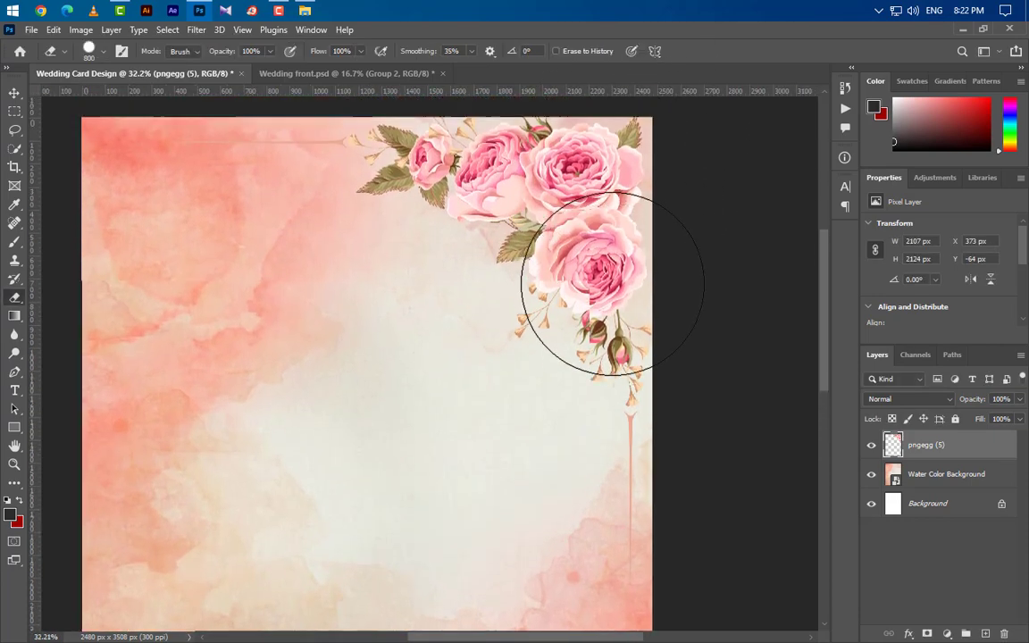
drag(993, 446, 985, 633)
click(871, 474)
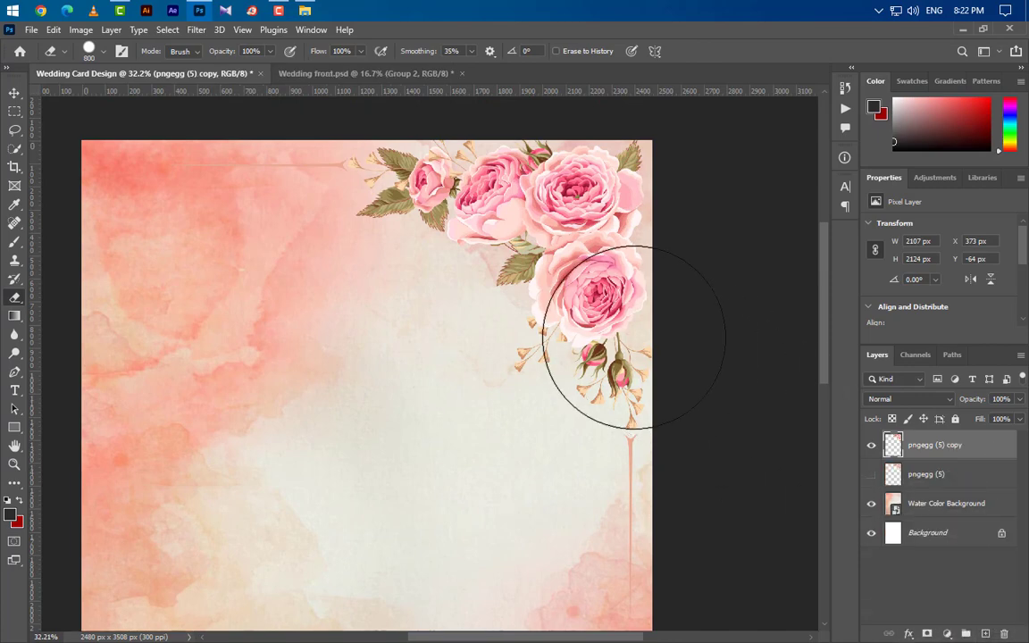
Erase the roses and leaves from the pngegg (5) copy, reducing the eraser to 200 px near the thin border lines.
drag(624, 337, 627, 333)
mouse_move(562, 312)
mouse_down()
mouse_move(493, 320)
mouse_move(587, 226)
mouse_move(697, 154)
mouse_move(472, 217)
mouse_move(452, 214)
mouse_move(440, 196)
mouse_move(500, 226)
mouse_move(482, 236)
mouse_move(474, 290)
mouse_up()
scroll(447, 207, up, 5)
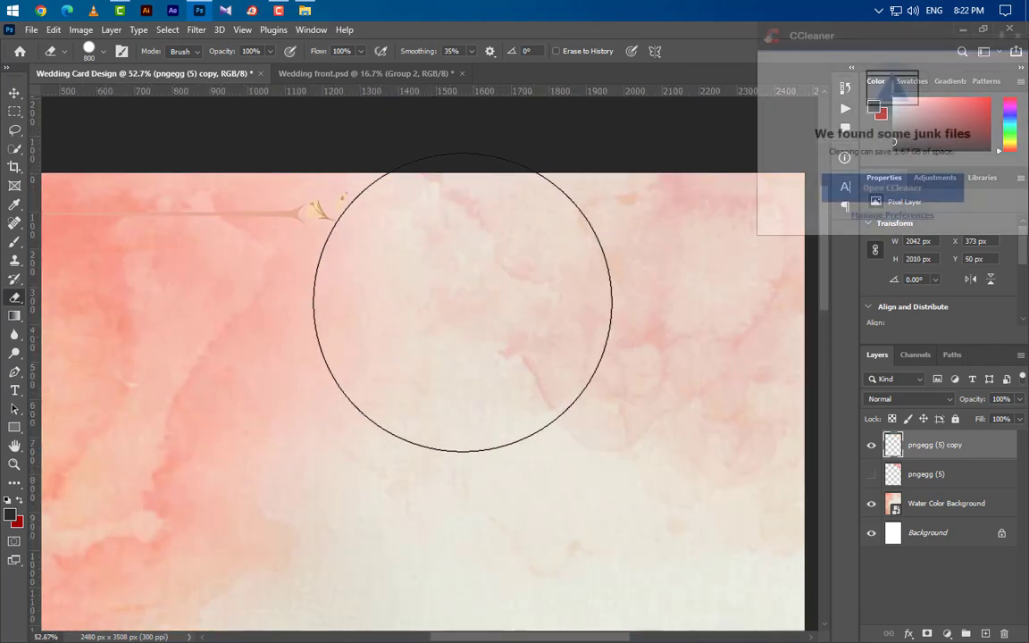
key(bracketleft)
key(bracketleft)
key(bracketleft)
key(bracketleft)
key(bracketleft)
key(bracketleft)
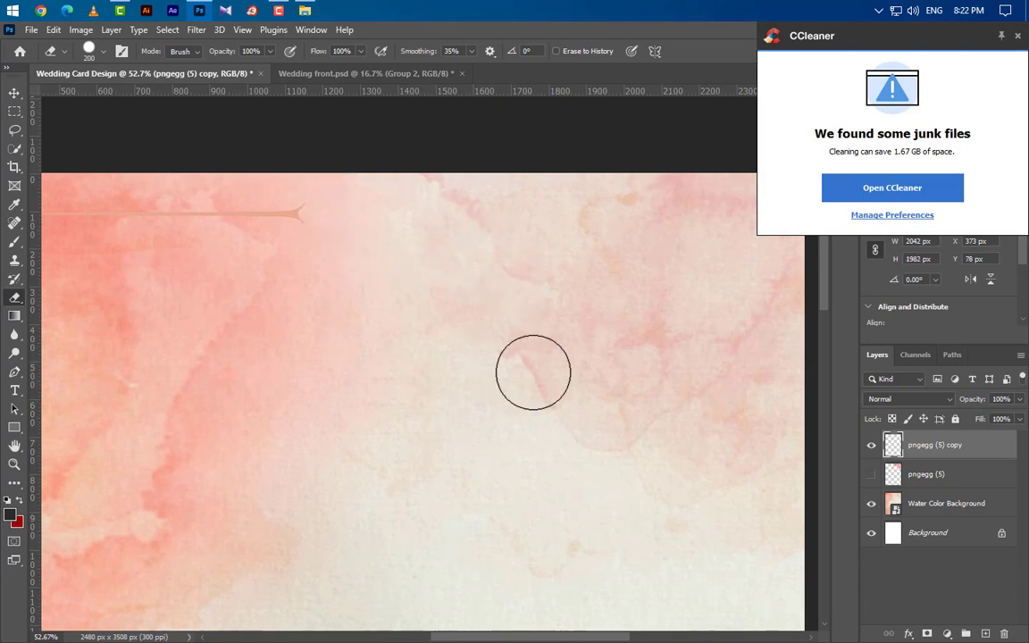
Show the pngegg (5) layer with its copy hidden, and erase the thin border lines from it, keeping only the flowers.
scroll(533, 372, down, 10)
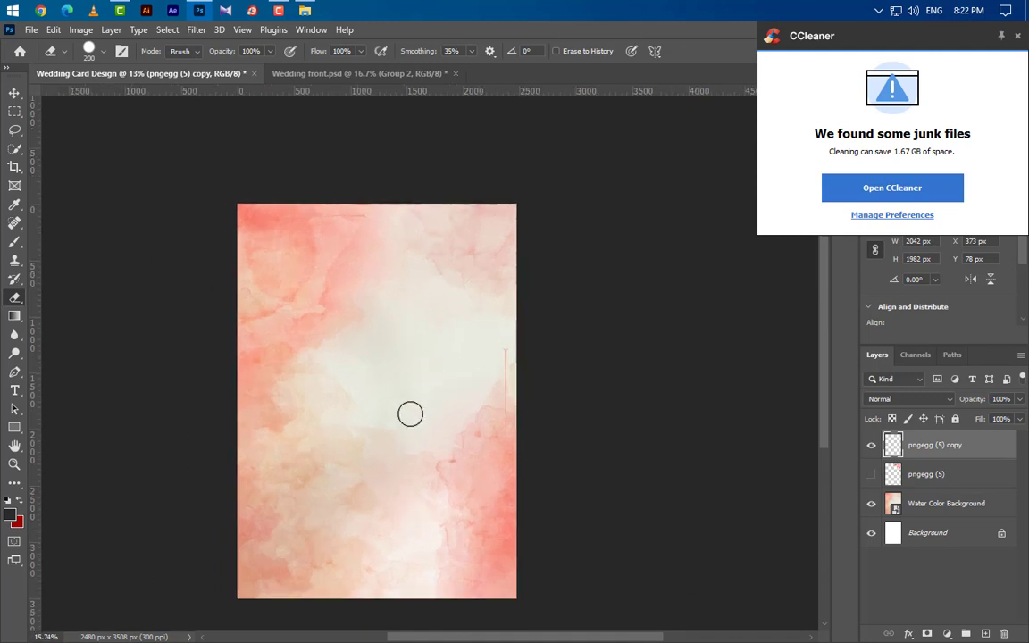
scroll(410, 413, up, 1)
click(871, 474)
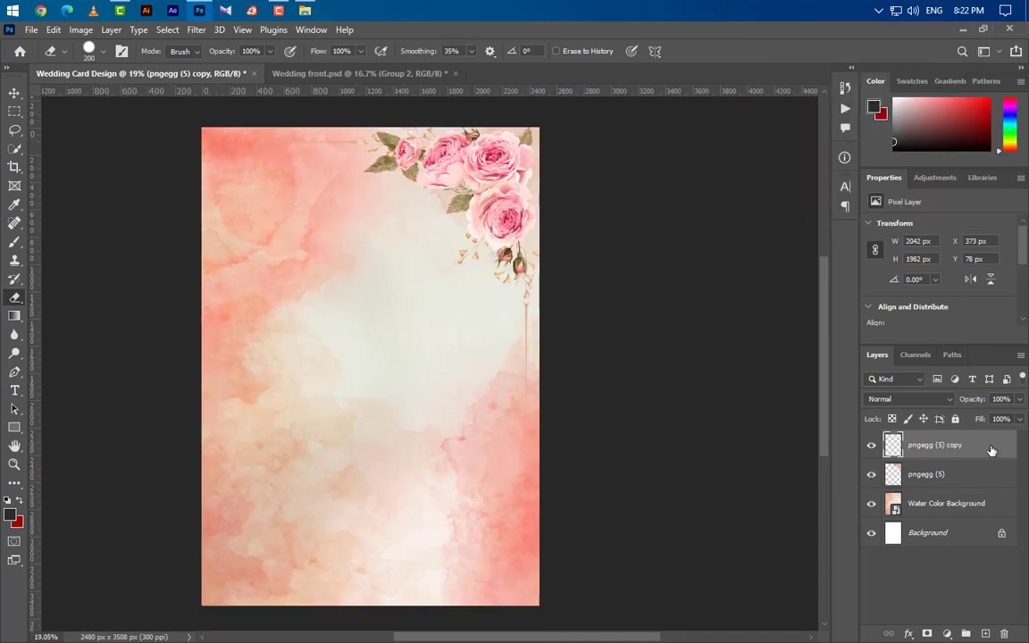
click(871, 445)
scroll(510, 330, up, 3)
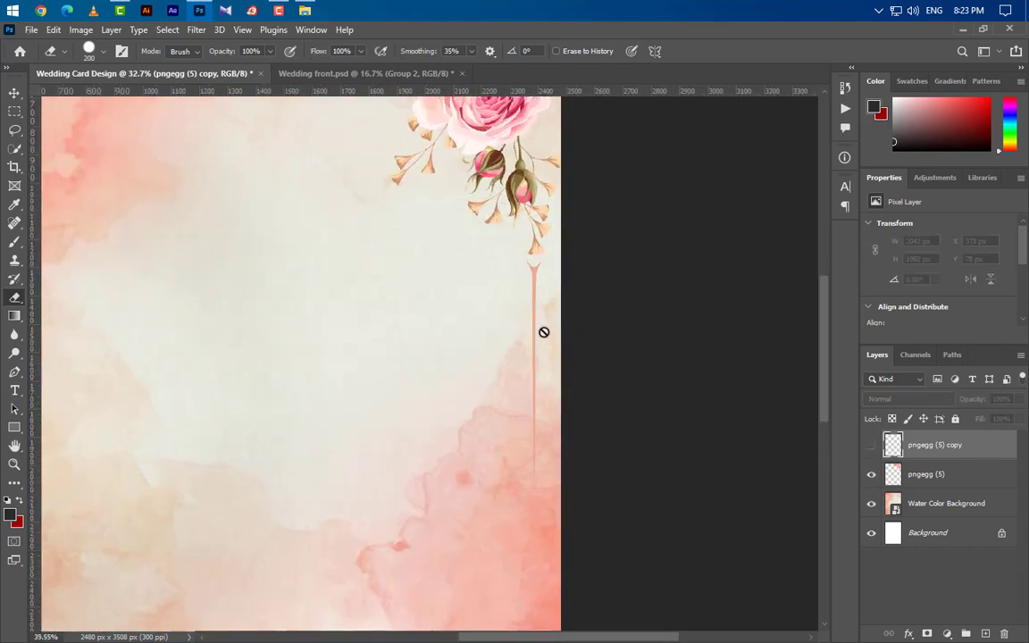
click(929, 474)
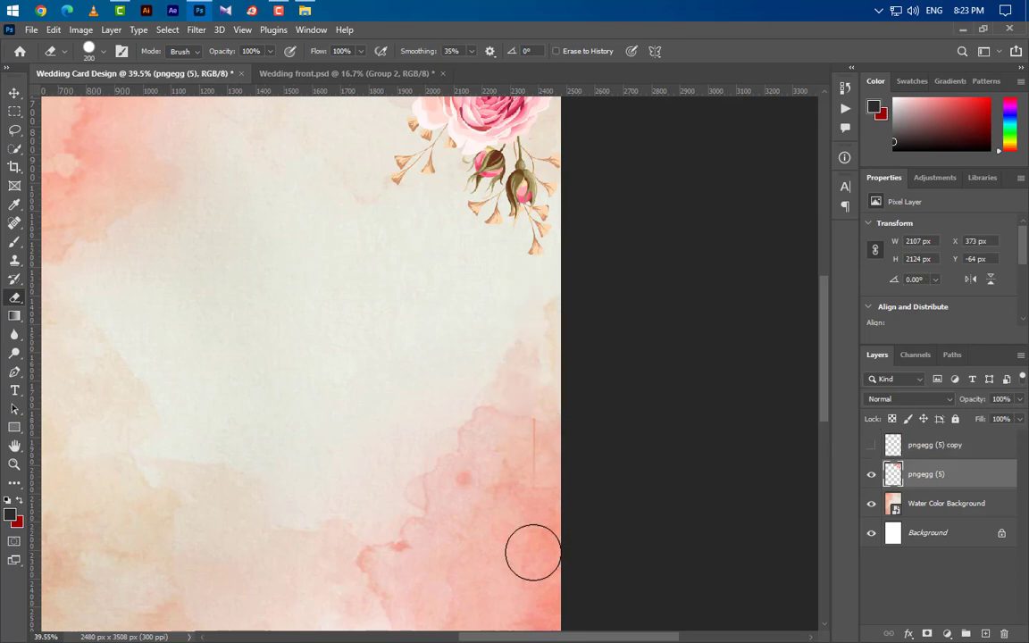
scroll(590, 486, down, 3)
scroll(268, 159, up, 3)
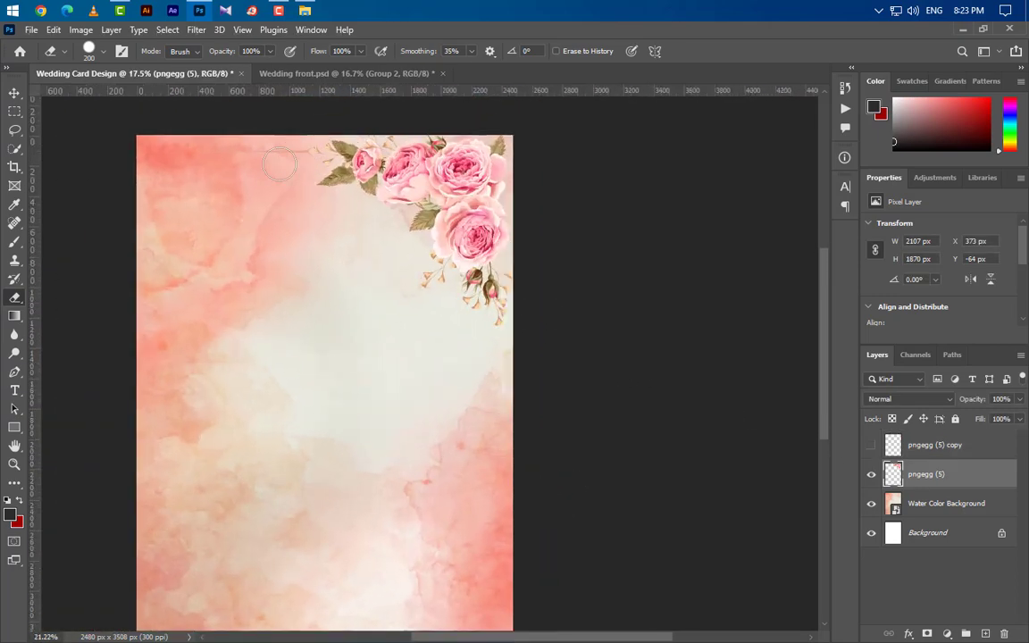
scroll(258, 158, up, 1)
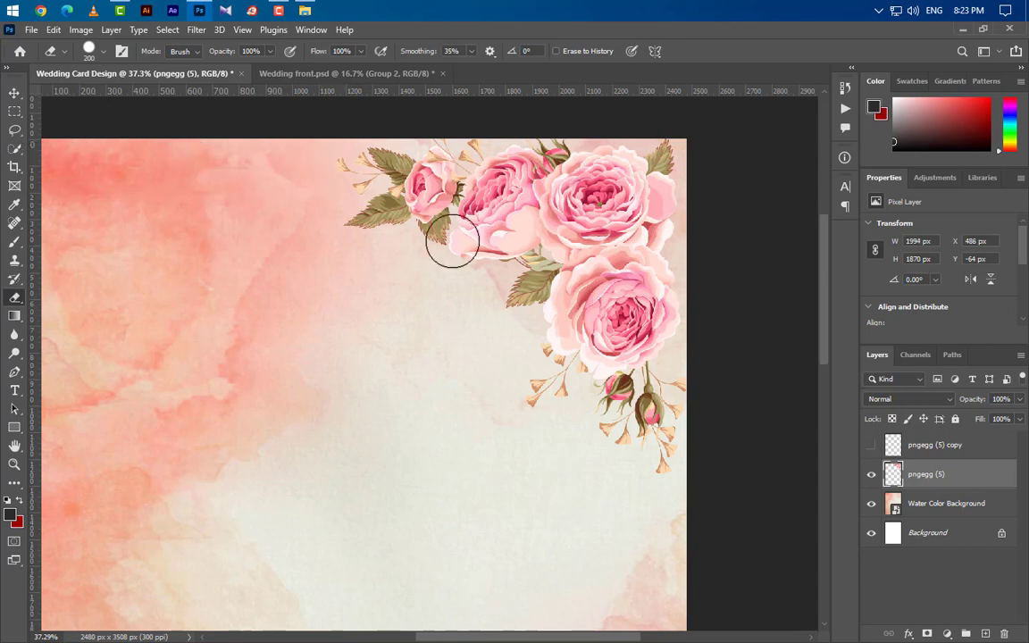
scroll(452, 241, down, 5)
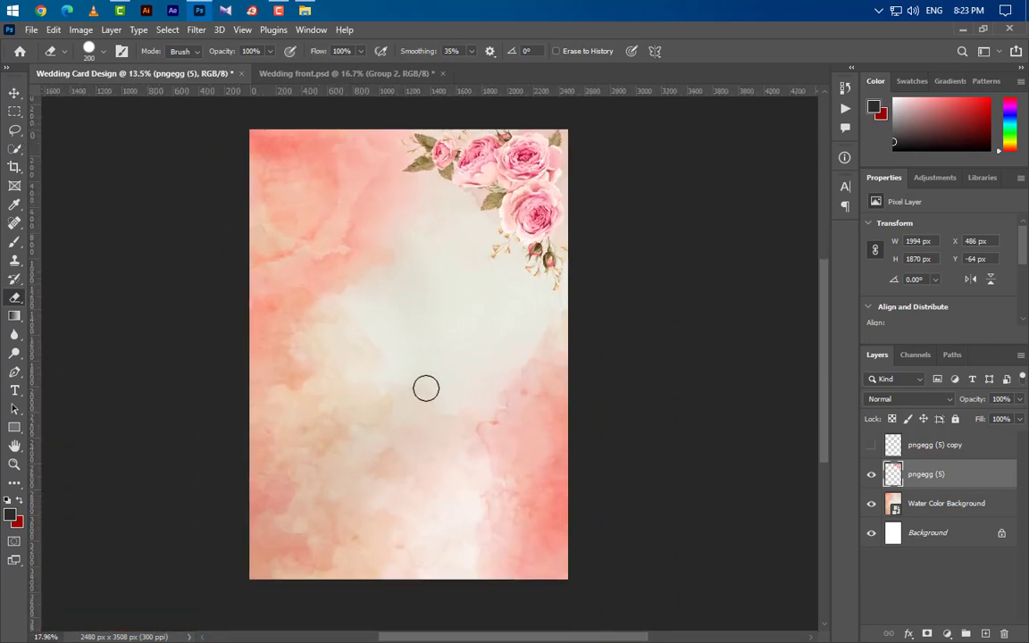
Show the pngegg (5) copy again and give its border lines a dark red color overlay (861201).
scroll(426, 388, up, 1)
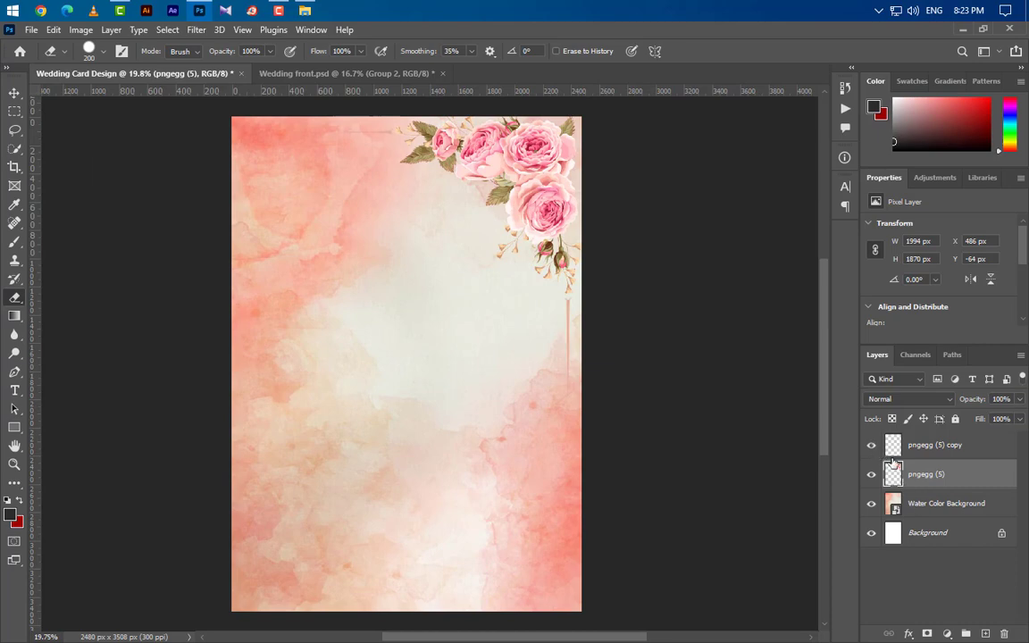
click(937, 447)
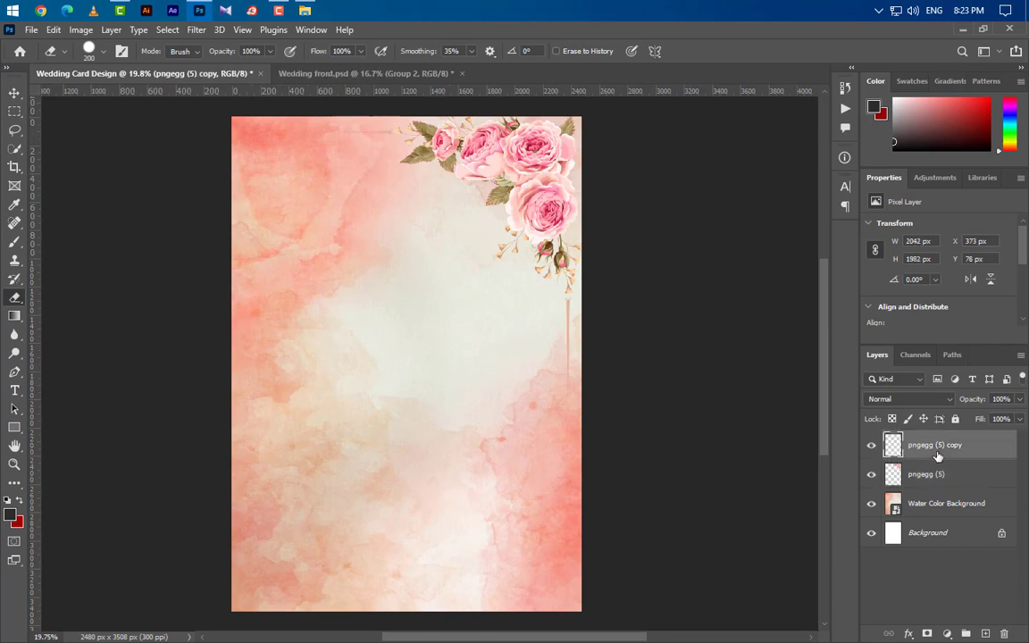
double_click(989, 446)
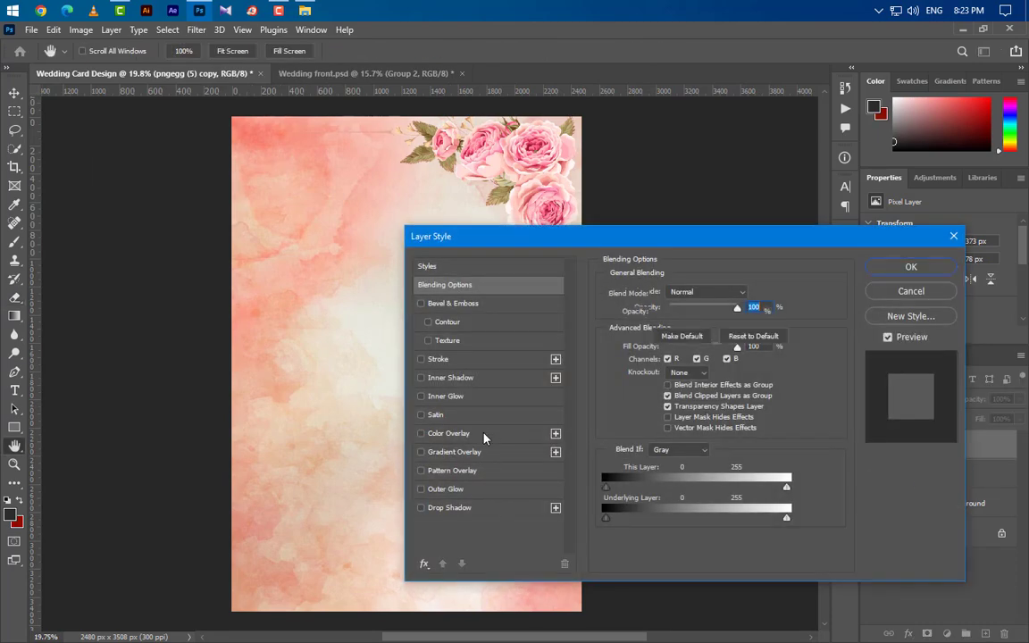
click(448, 433)
click(751, 294)
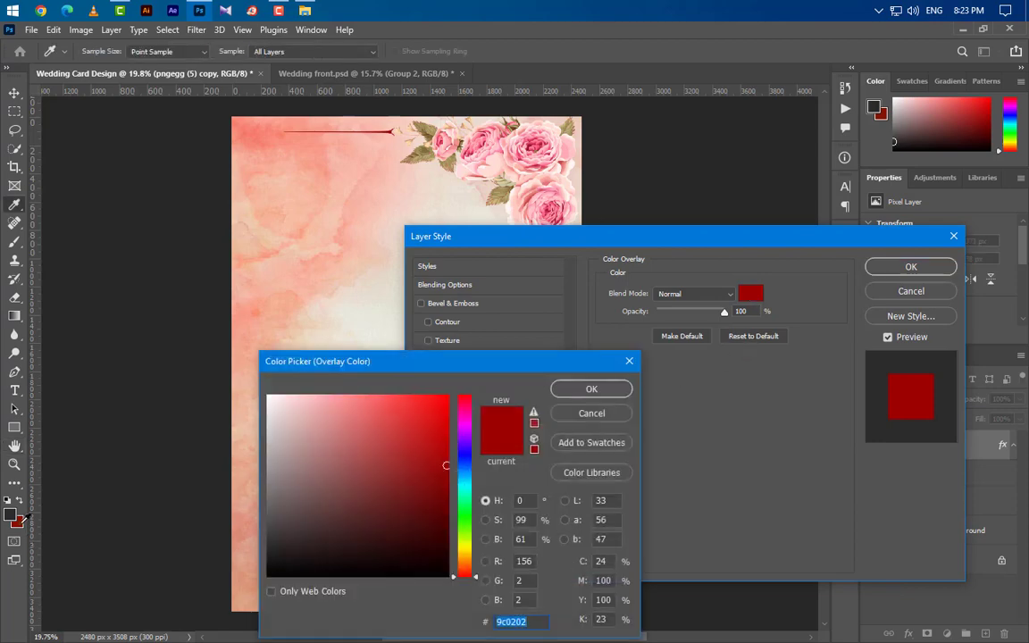
text(861201)
click(584, 388)
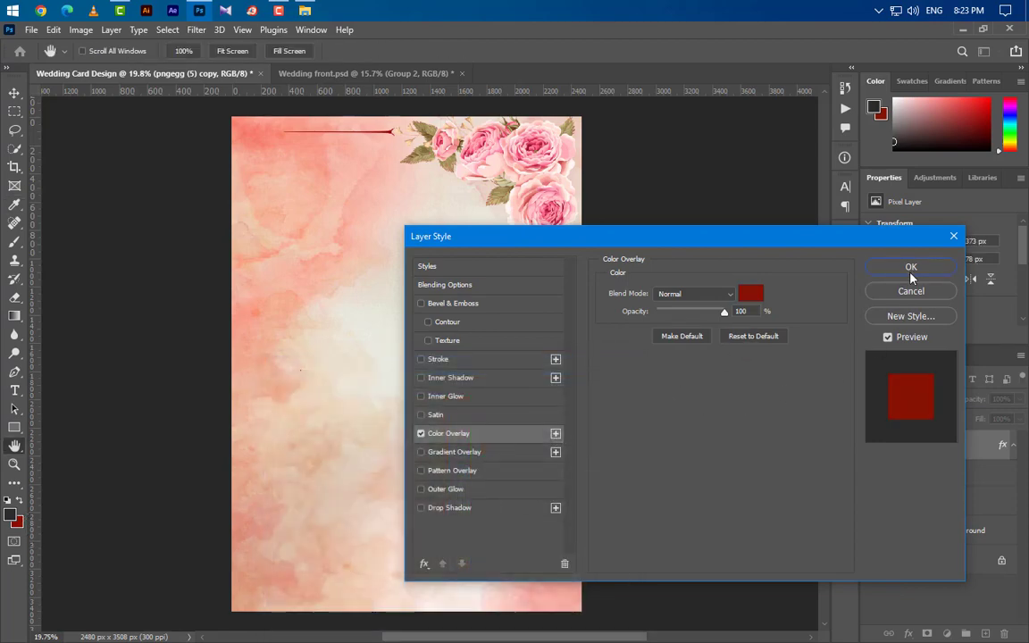
click(909, 266)
Place the border-line layer below pngegg (5), and duplicate the pngegg (5) flower layer with the duplicate hidden.
click(14, 93)
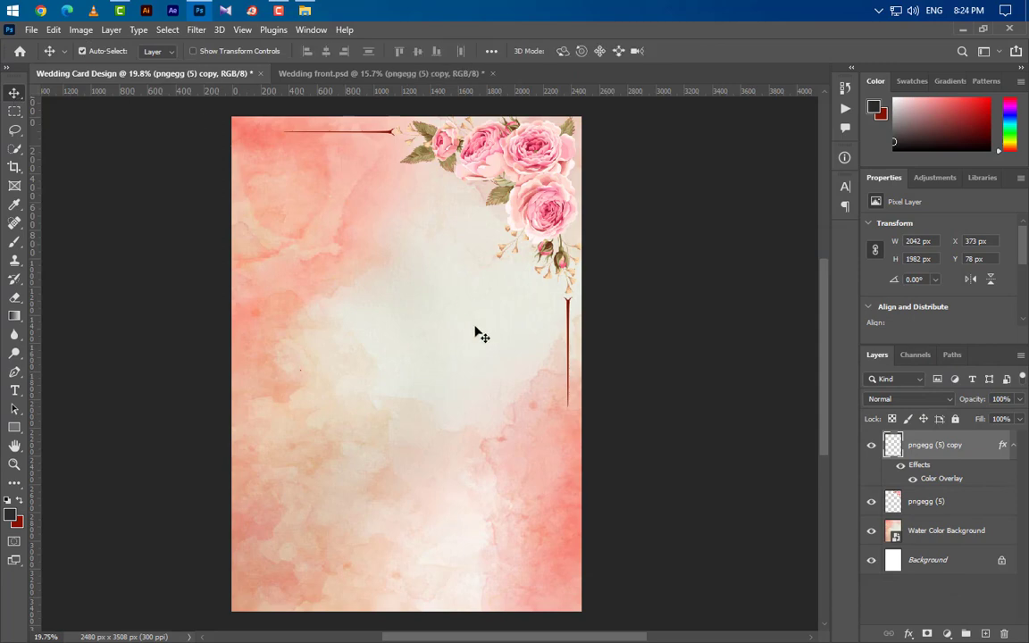
click(1013, 446)
click(982, 482)
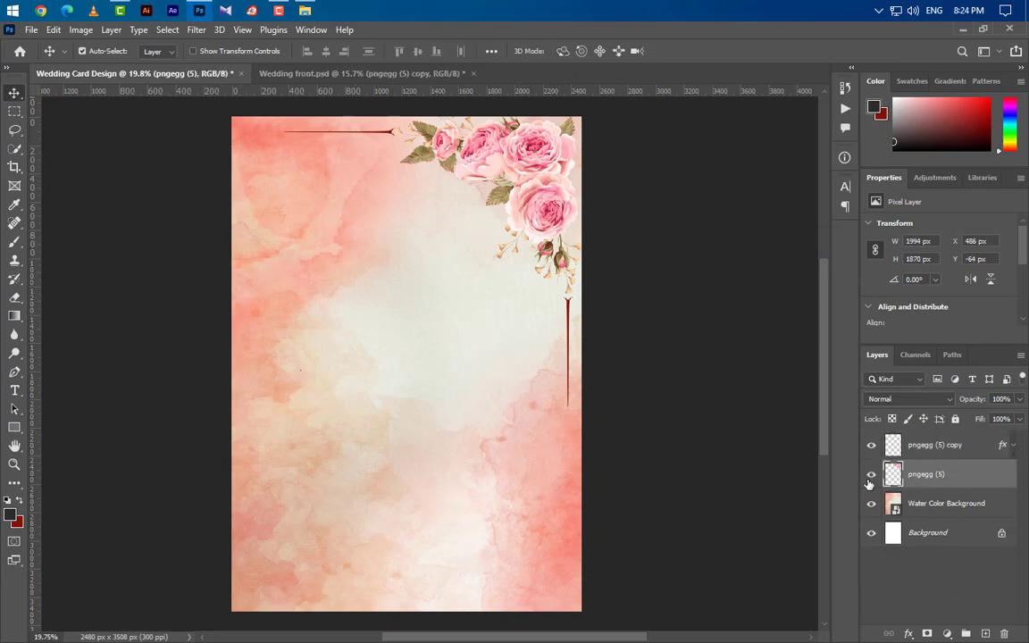
drag(952, 483, 985, 633)
click(871, 445)
click(972, 479)
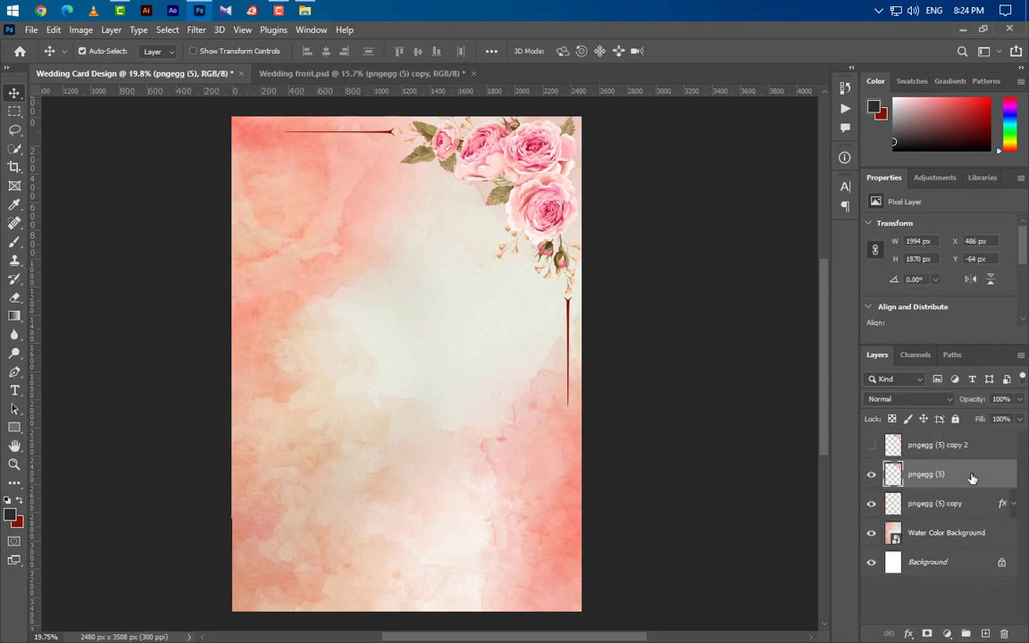
Set the pngegg (5) layer's blend mode to Luminosity, and show pngegg (5) copy 2 at reduced opacity.
click(932, 398)
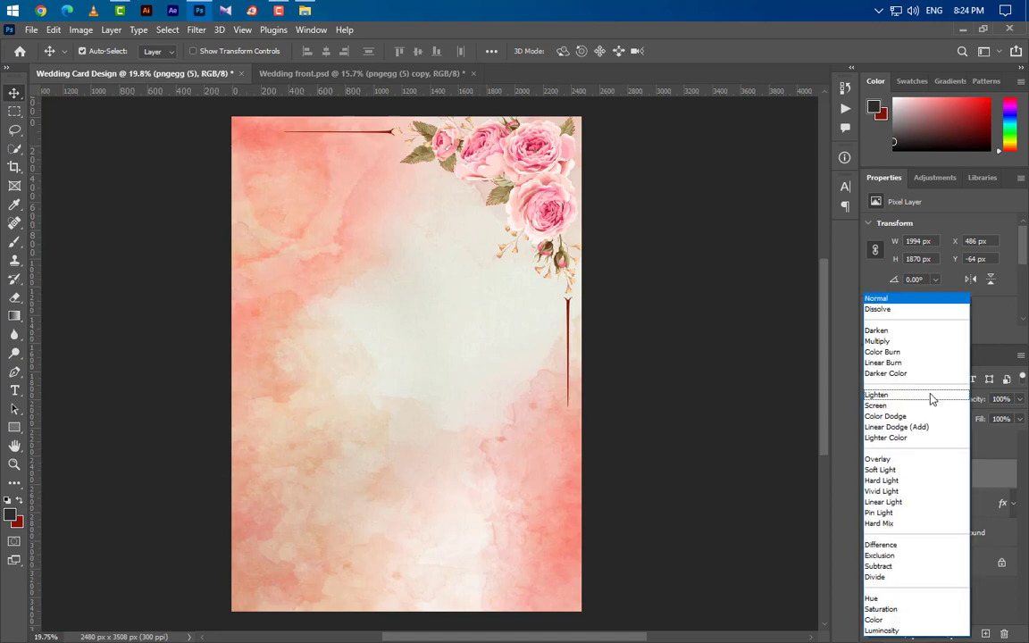
click(901, 632)
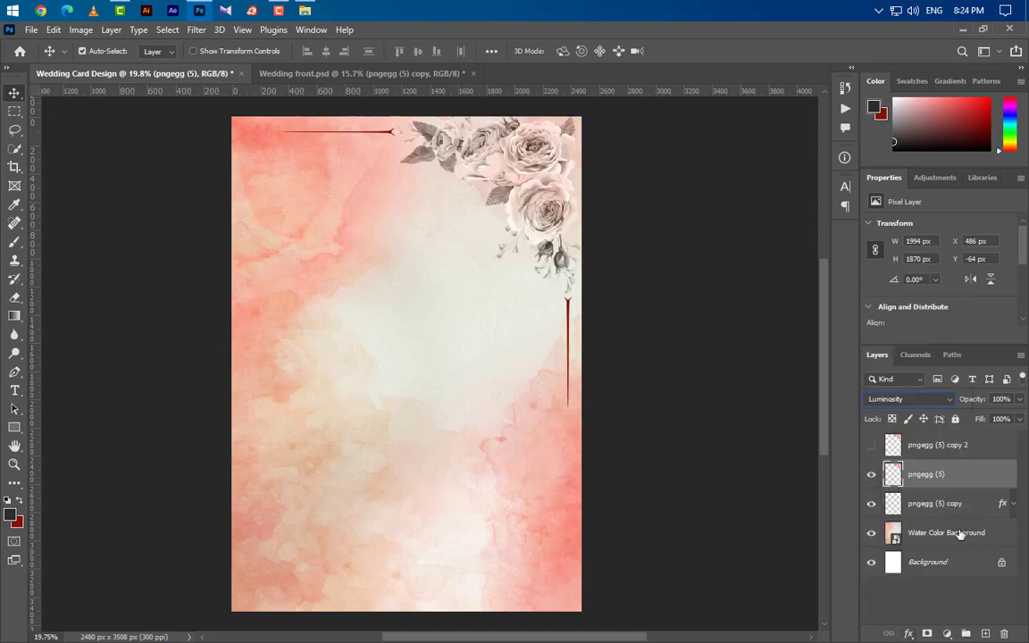
click(969, 448)
click(872, 448)
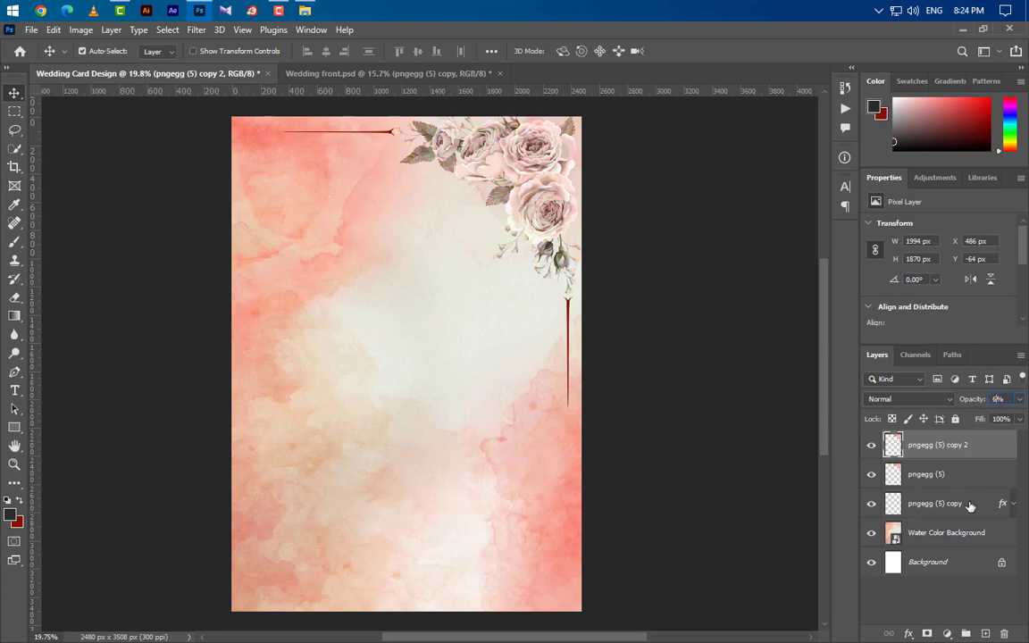
Place the SeekPng.com_curry-png_897852 leaf image from Downloads above the border-line layer and flip it vertically.
click(935, 504)
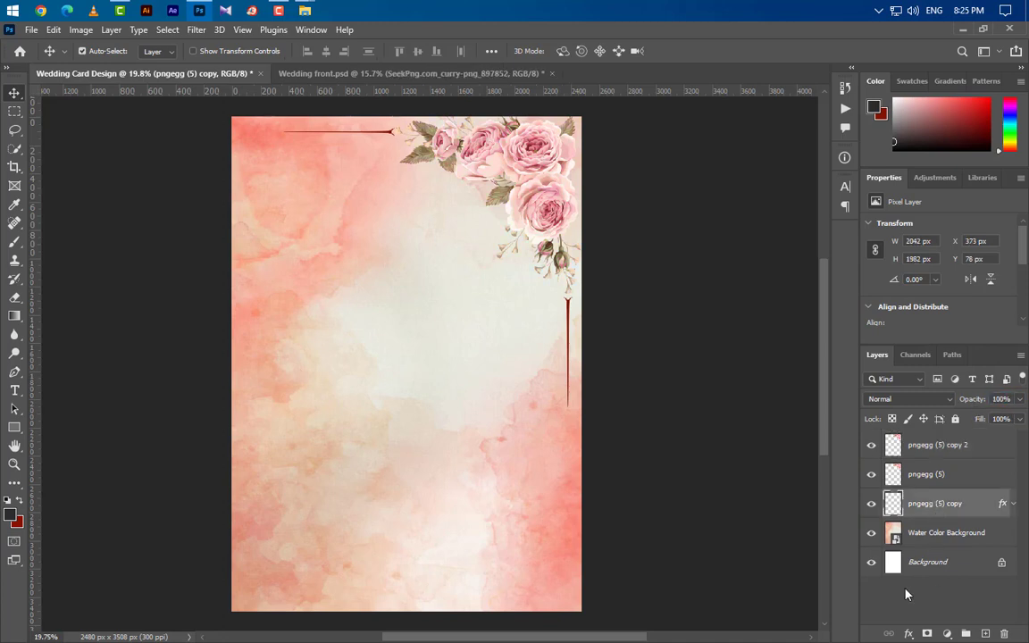
click(960, 33)
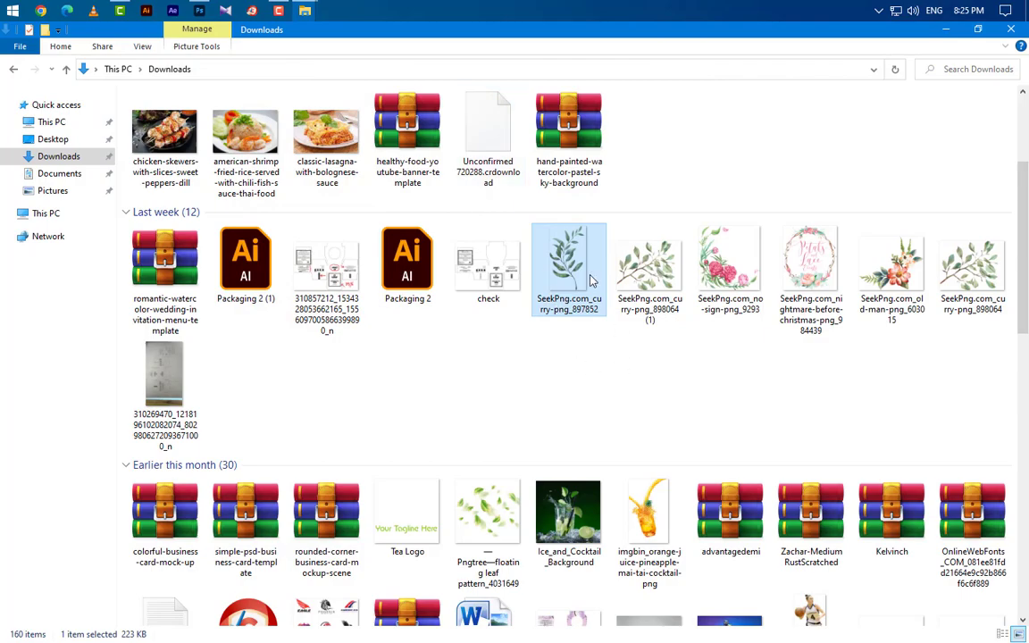
drag(589, 281, 482, 413)
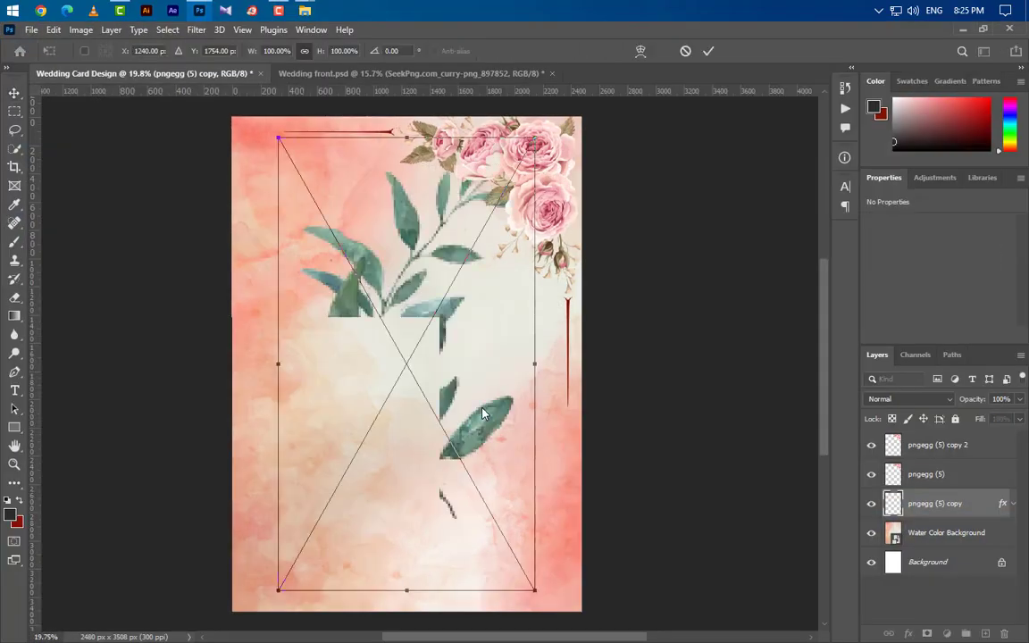
right_click(492, 425)
click(539, 419)
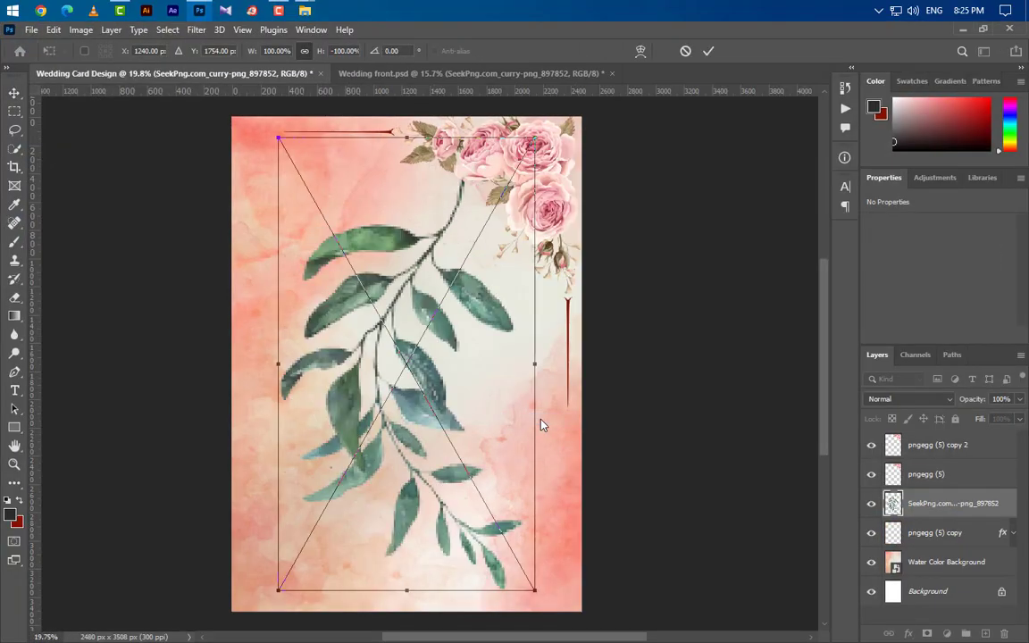
Scale the leaf branch down to about 38% and move it behind the roses in the card's upper-right corner.
drag(517, 405, 529, 375)
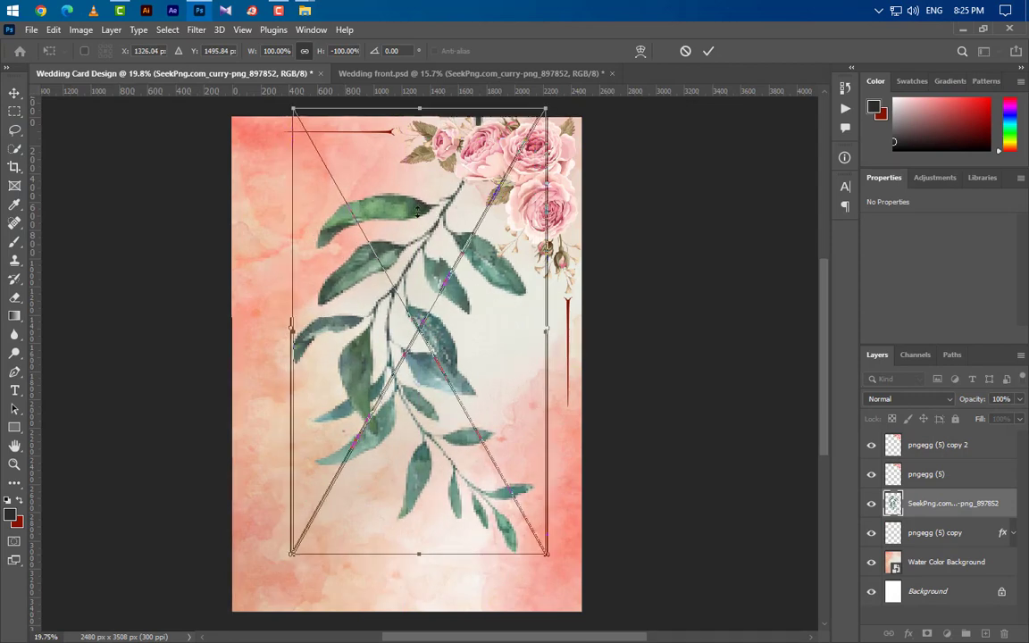
drag(419, 109, 418, 339)
drag(418, 430, 521, 203)
drag(522, 116, 521, 154)
drag(525, 226, 535, 225)
Enlarge the leaf branch to about 50%, rotate it to about 15.7°, and position it hanging below the roses over the vertical line.
scroll(638, 178, up, 3)
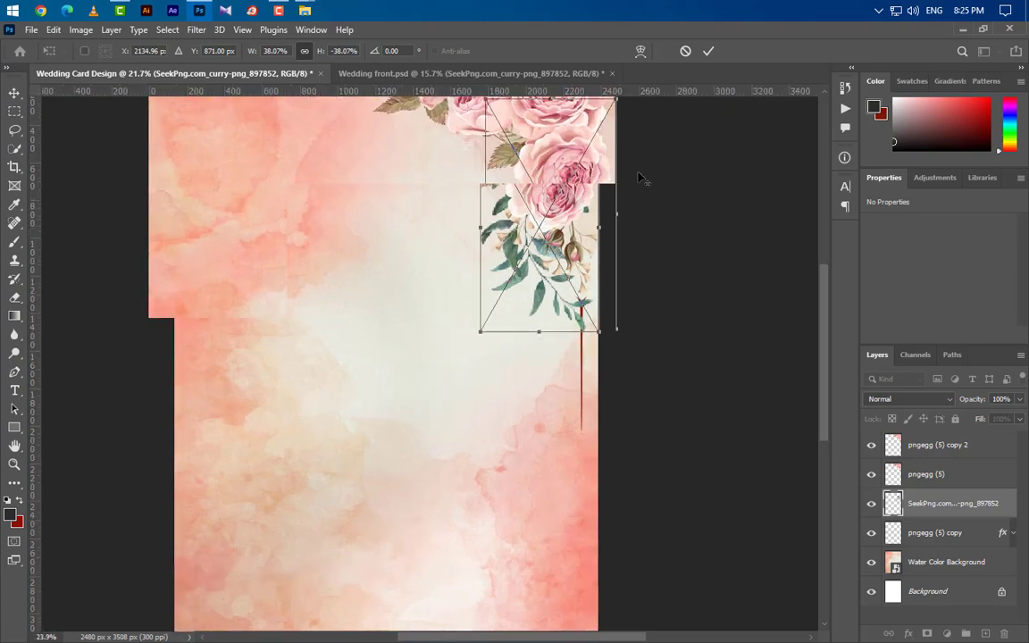
scroll(637, 177, up, 1)
drag(614, 207, 612, 215)
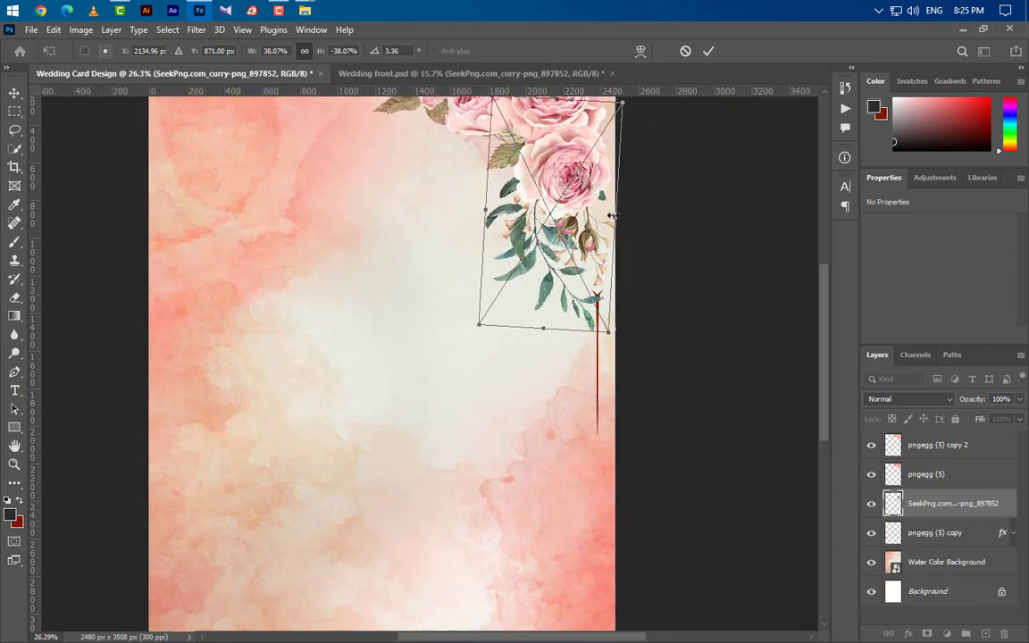
scroll(554, 241, down, 1)
drag(555, 135, 556, 117)
drag(646, 143, 661, 164)
drag(567, 121, 588, 91)
drag(579, 213, 591, 209)
scroll(625, 286, up, 6)
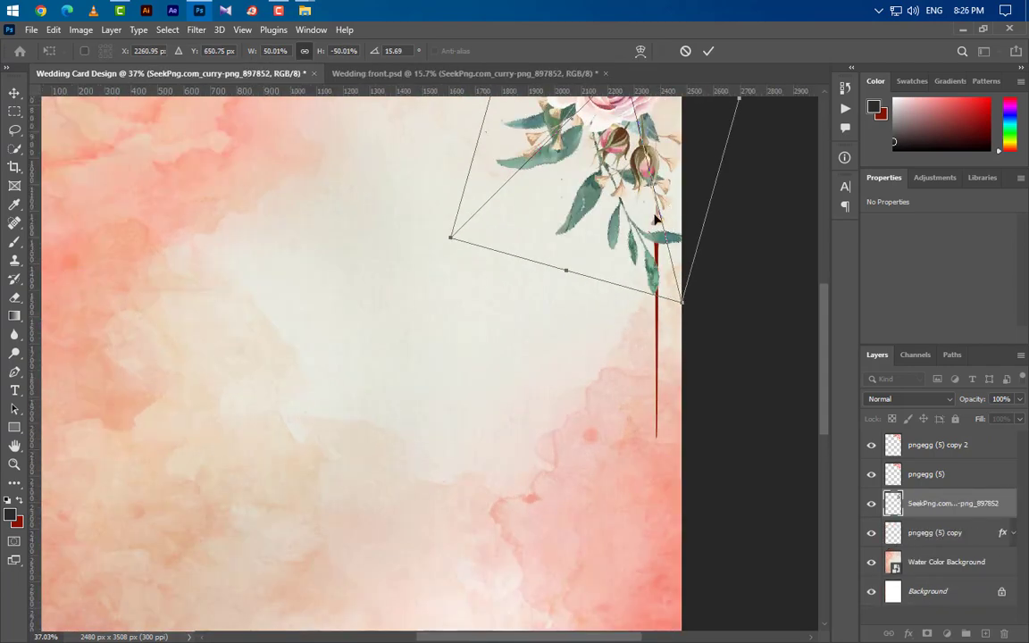
drag(649, 225, 654, 234)
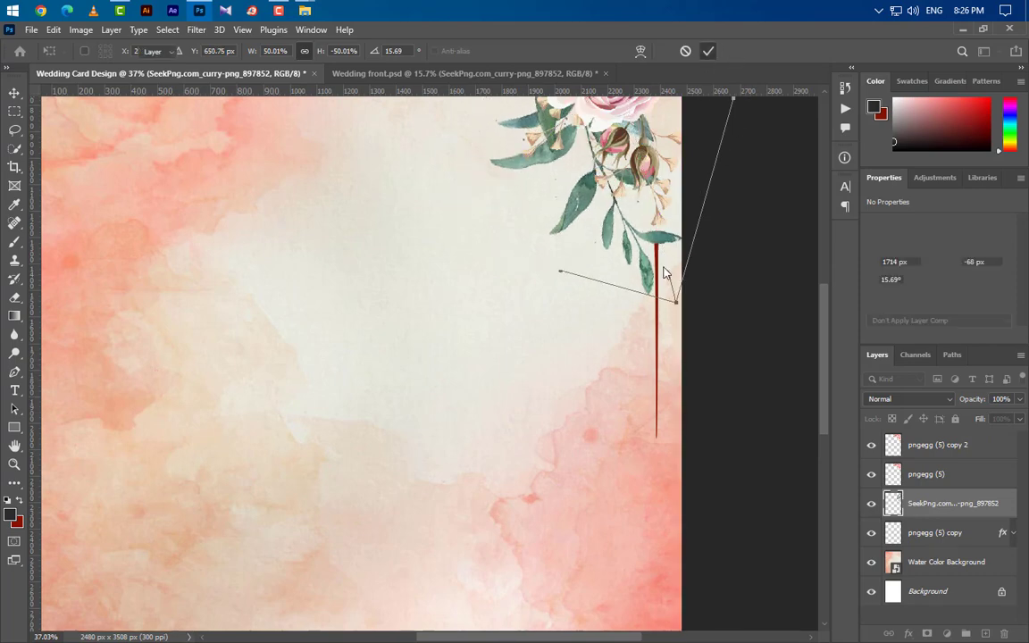
Apply the leaf branch's transform and set its layer's blend mode to Luminosity.
click(708, 51)
scroll(482, 361, down, 5)
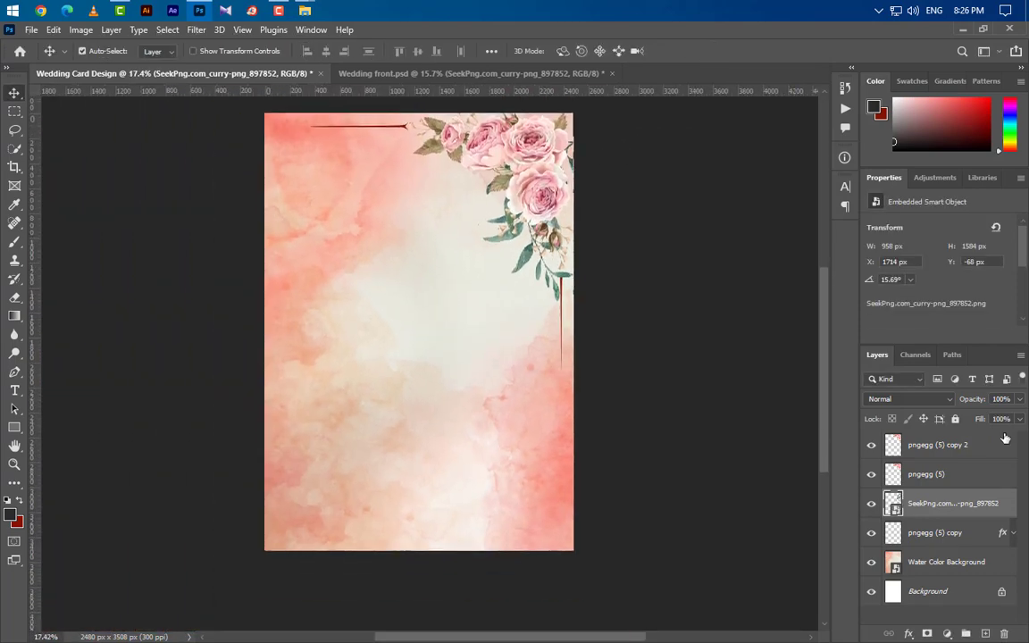
click(906, 399)
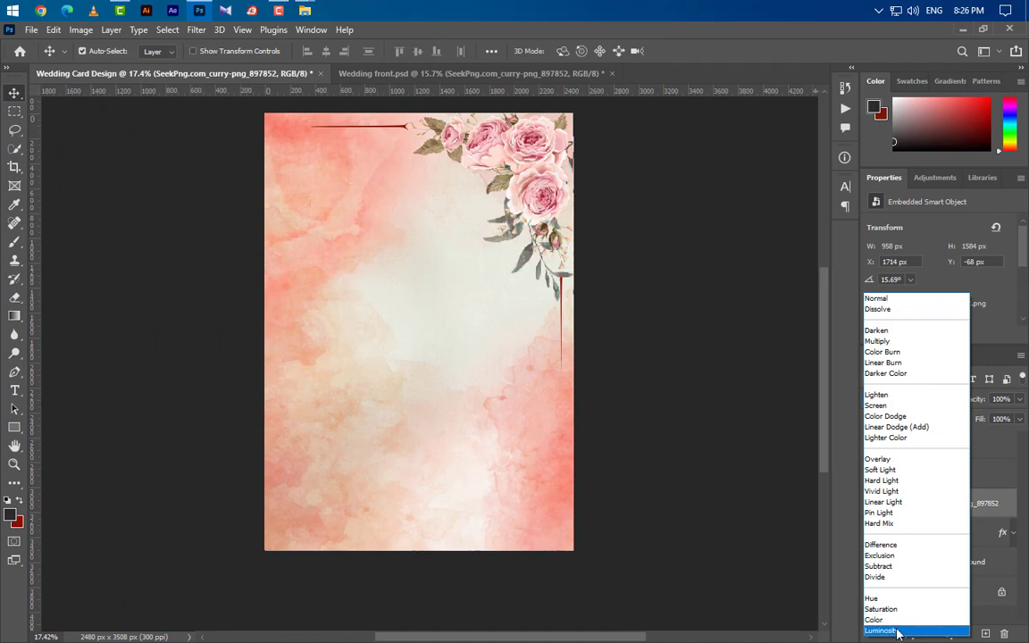
click(897, 632)
click(616, 205)
scroll(546, 136, up, 4)
scroll(814, 463, up, 2)
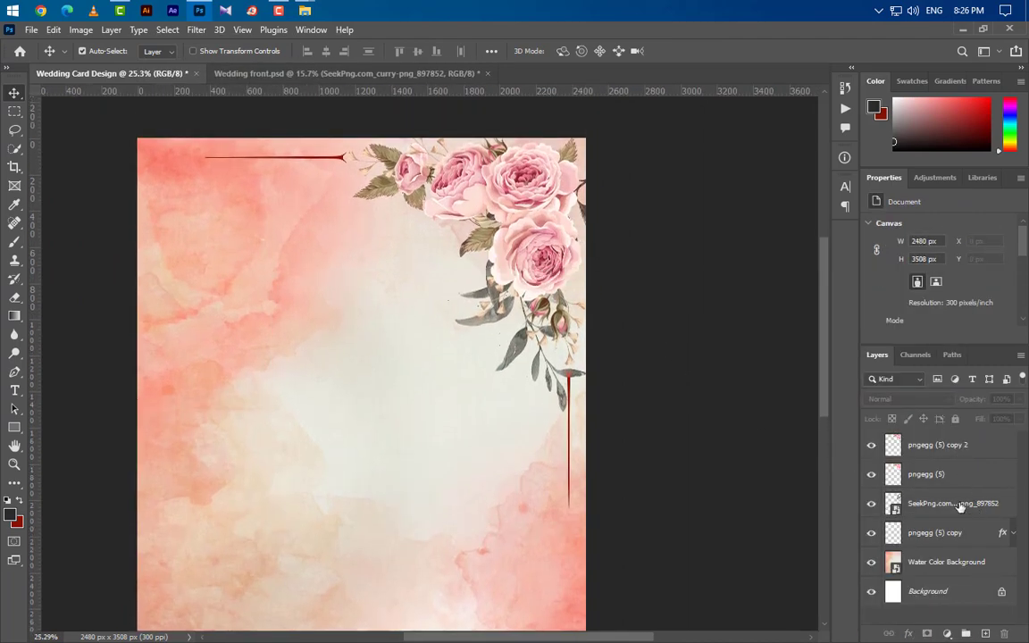
Duplicate the leaf branch, flip it horizontally, rotate it to about -115°, scale it to about 29%, and place it over the horizontal line's inner end.
drag(960, 506, 984, 633)
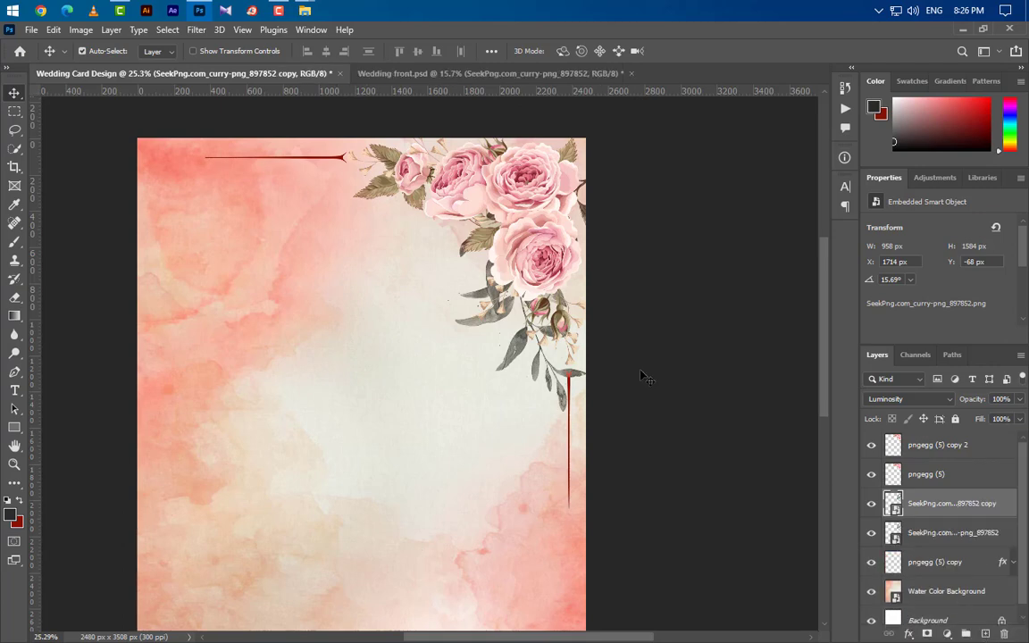
key(ctrl+t)
right_click(552, 306)
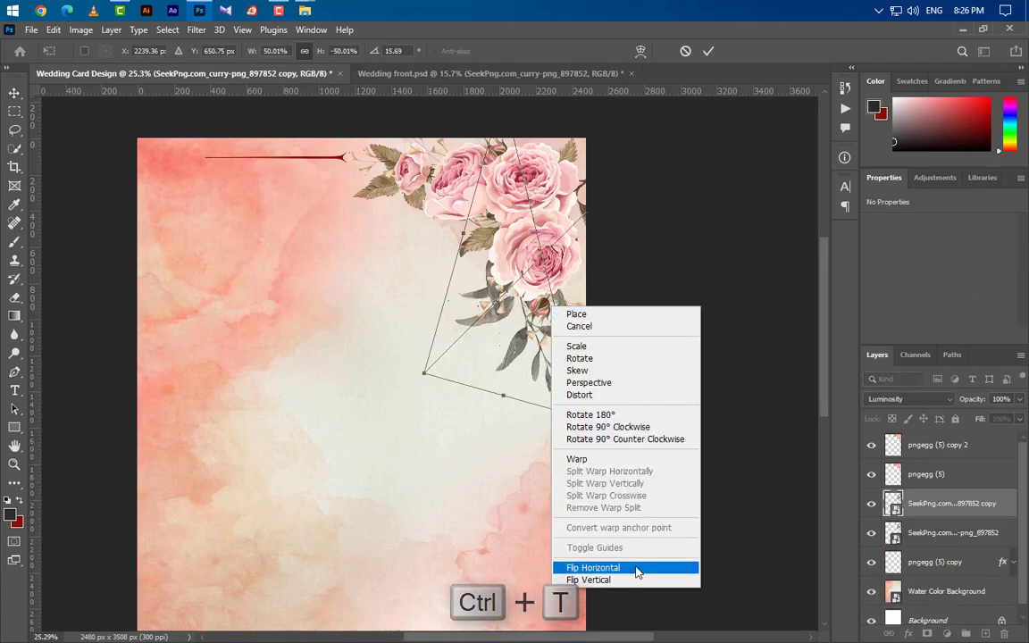
click(637, 572)
drag(693, 137, 718, 408)
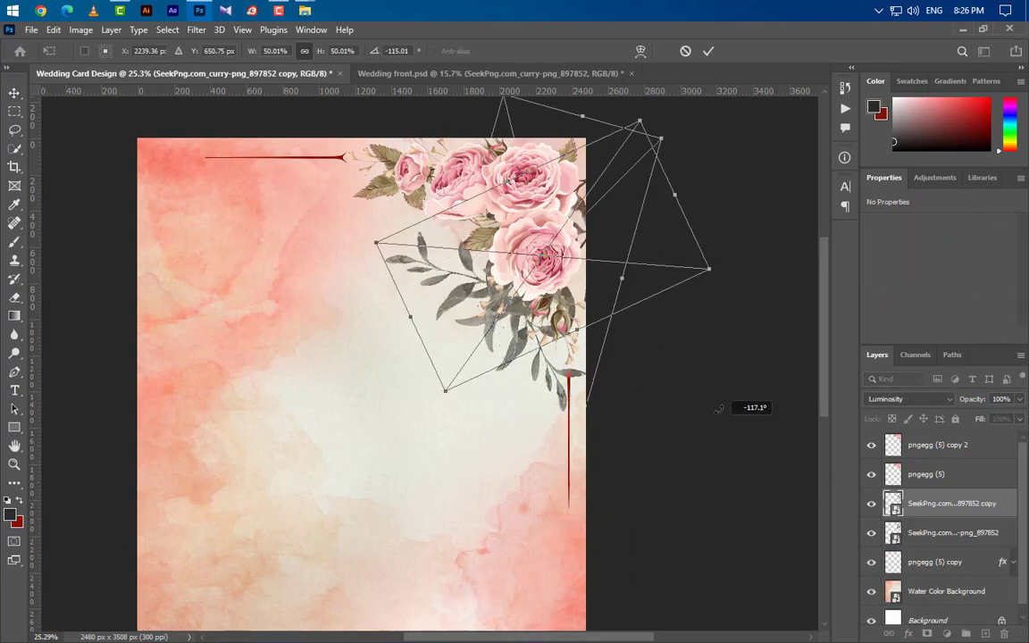
drag(707, 269, 574, 262)
drag(494, 261, 437, 169)
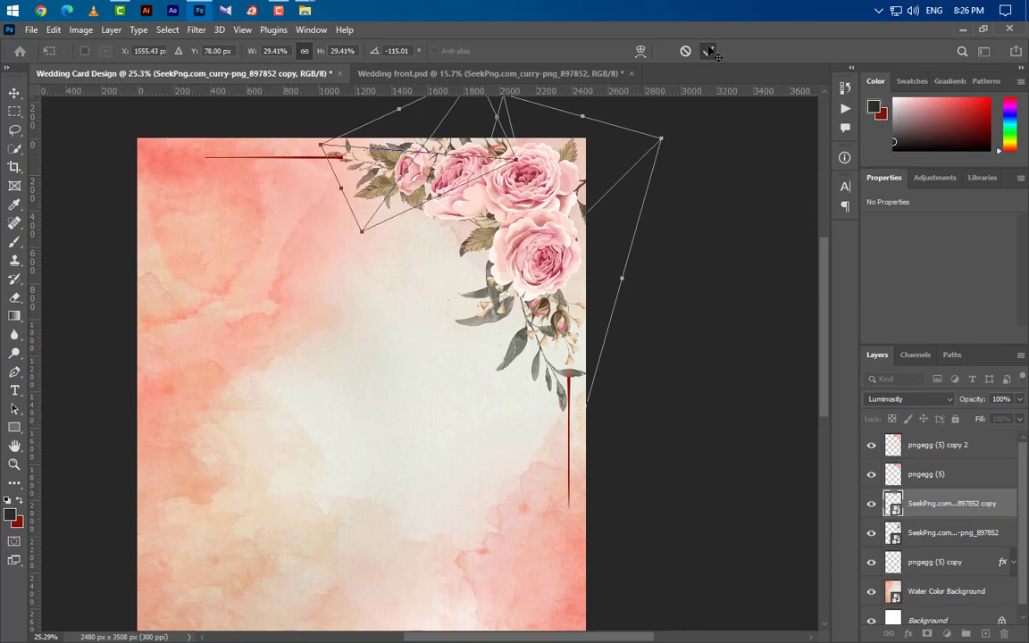
click(709, 51)
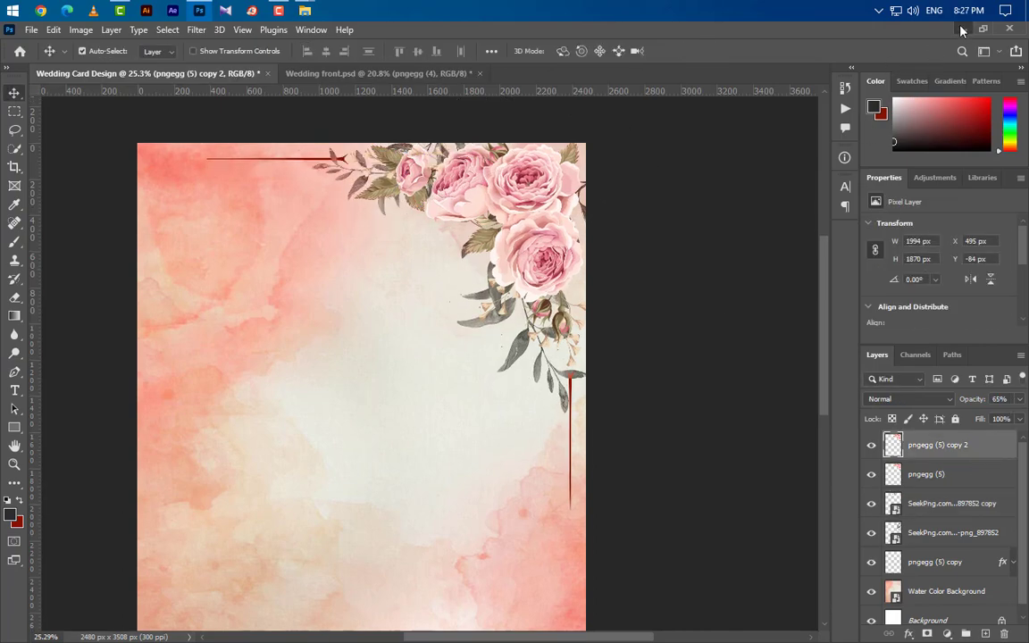
Place the pngegg (4) peach flower from Downloads, scaled to about 16%, beside the roses on their inner side.
click(961, 30)
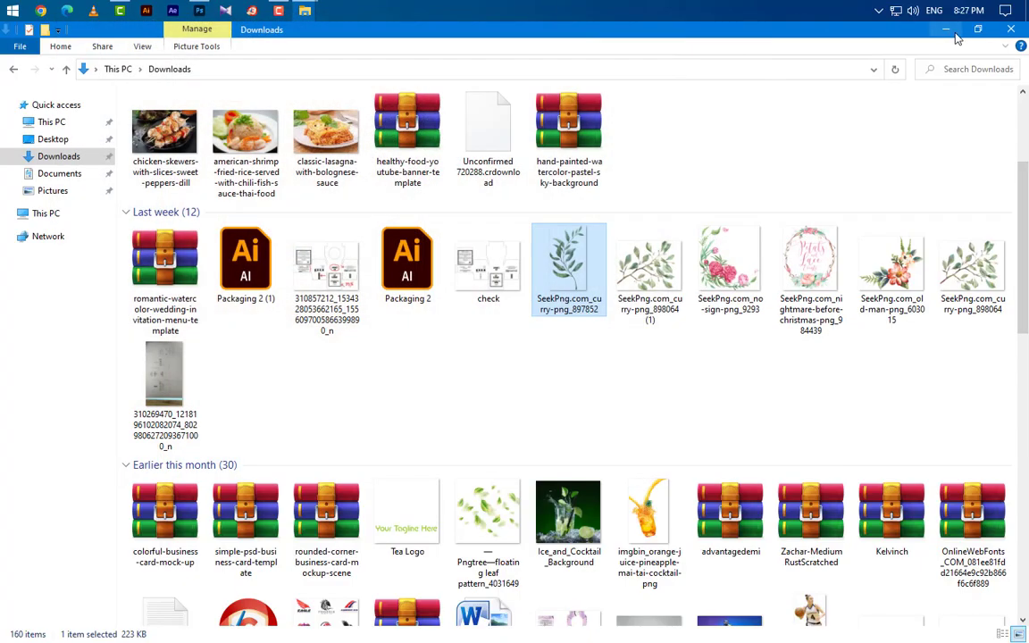
click(496, 157)
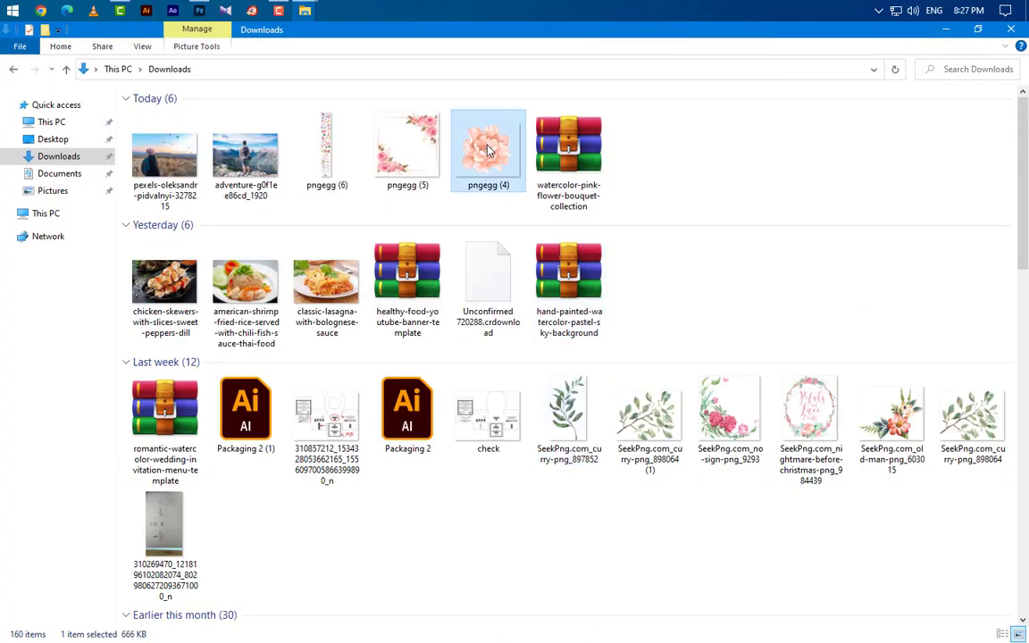
drag(488, 150, 460, 325)
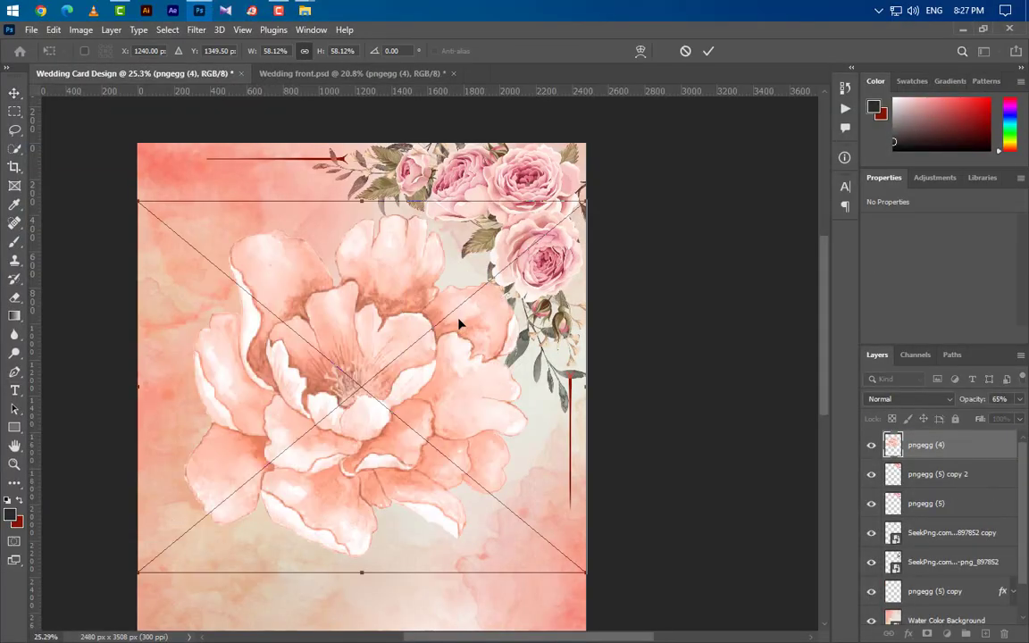
drag(137, 574, 461, 307)
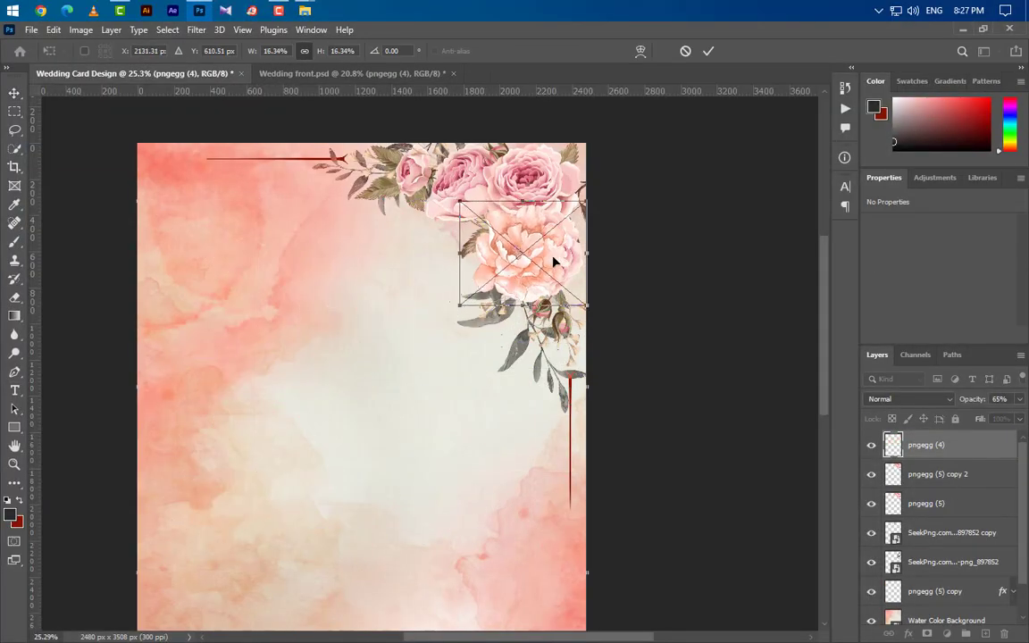
drag(554, 262, 506, 244)
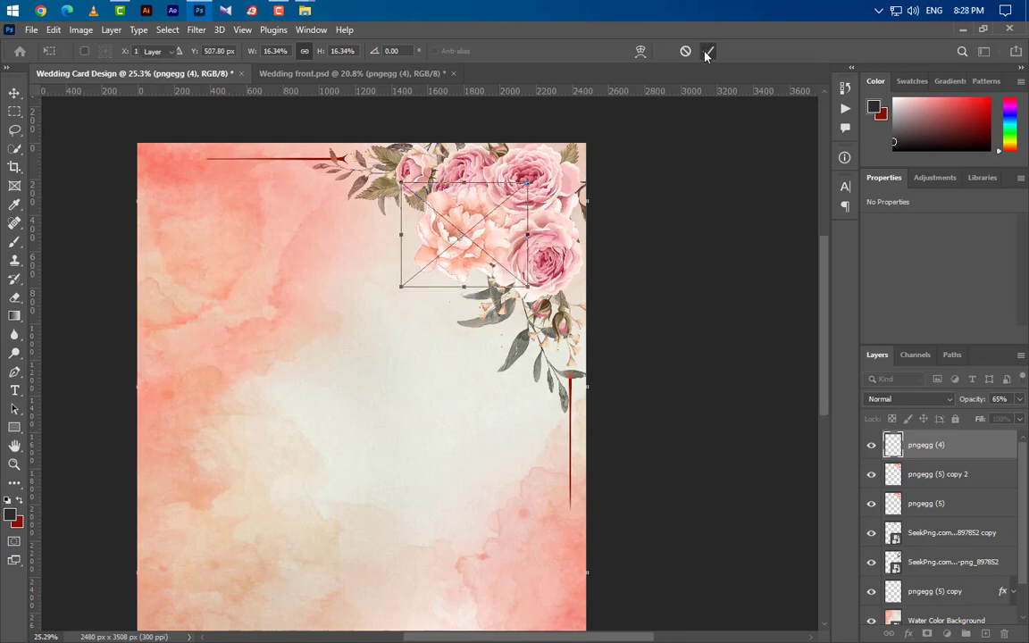
click(707, 52)
Place SeekPng.com_curry-png_898064 from Downloads, flip it horizontally and vertically, and scale it to about 36% over the corner flowers.
click(962, 31)
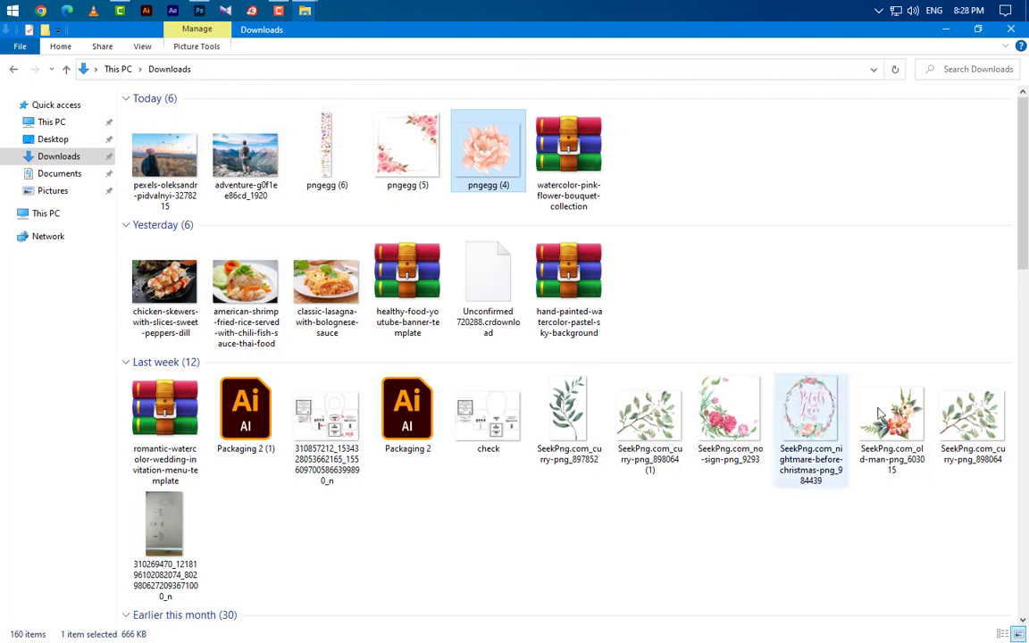
drag(972, 412, 416, 265)
right_click(529, 355)
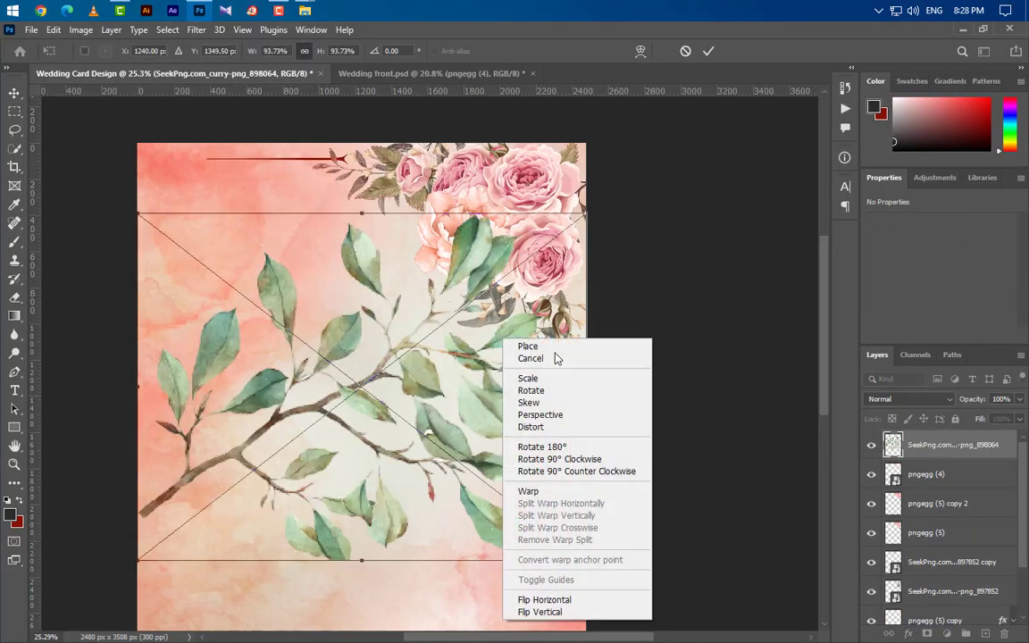
click(567, 600)
right_click(523, 430)
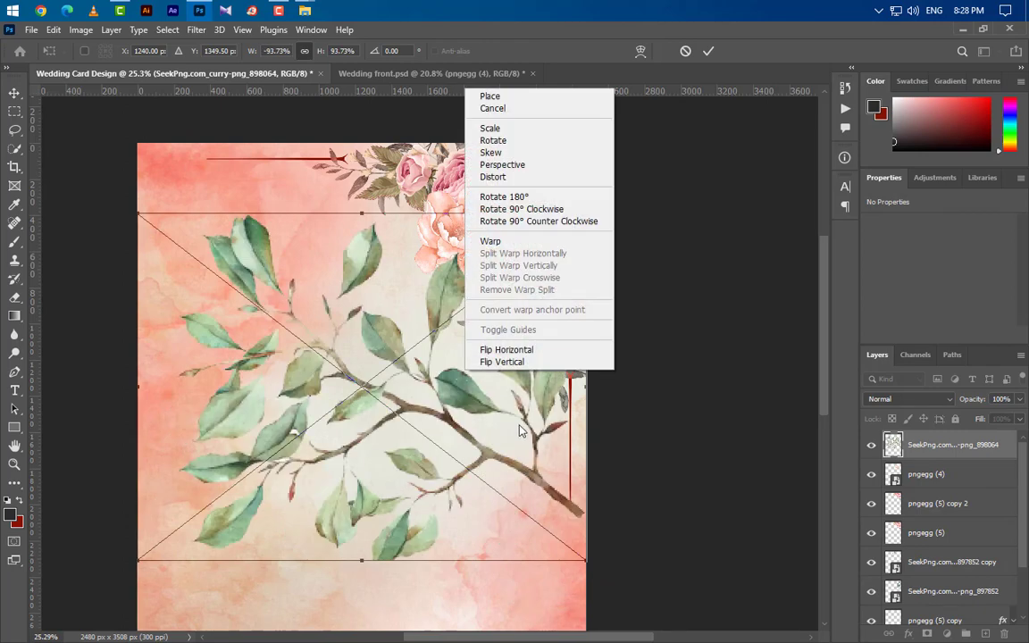
click(511, 361)
drag(582, 213, 511, 230)
click(709, 51)
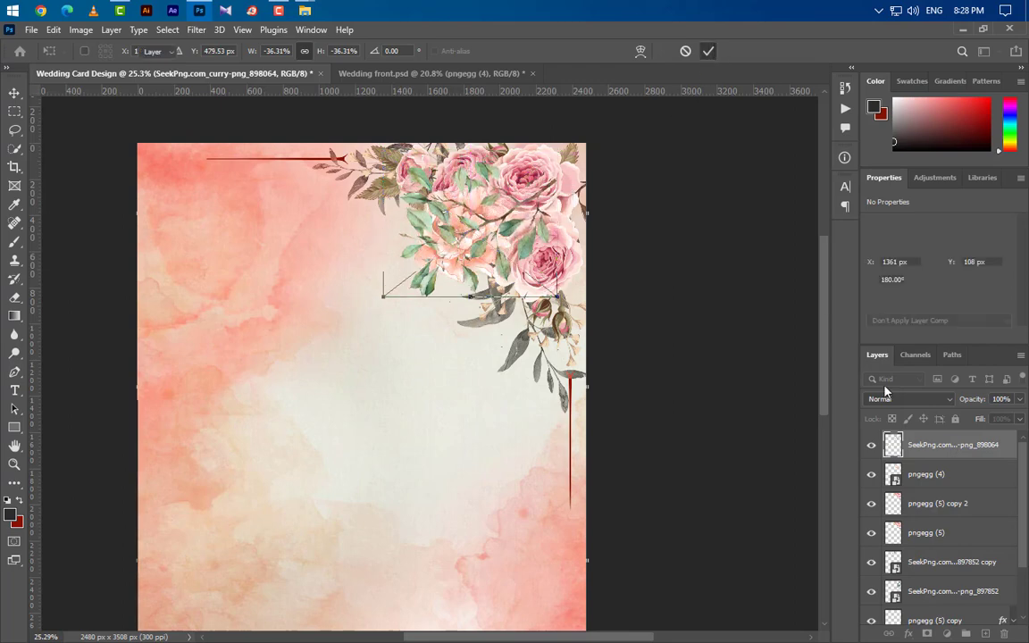
Move the SeekPng.com_curry-png_898064 layer directly above pngegg (5) copy, set it to Multiply, and nudge it slightly down and toward the roses.
drag(978, 451, 972, 565)
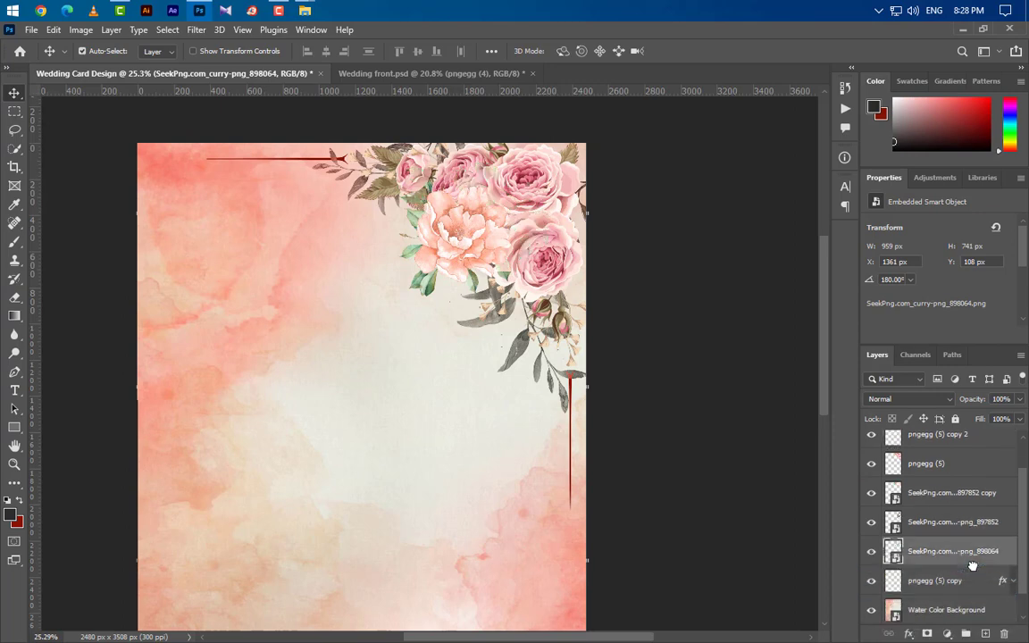
click(919, 400)
click(841, 337)
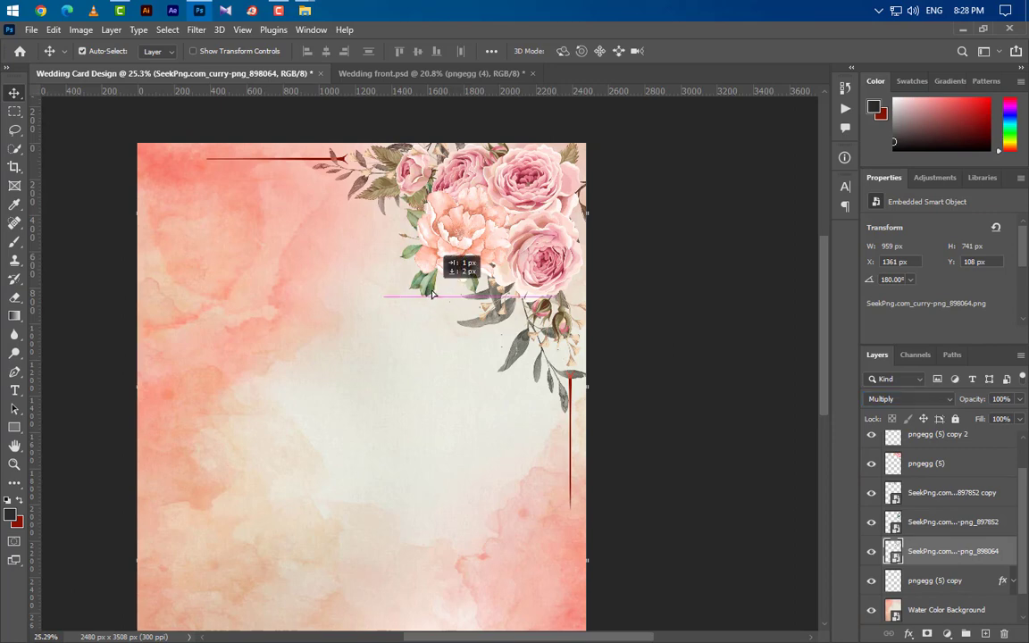
drag(431, 294, 437, 298)
scroll(533, 414, down, 3)
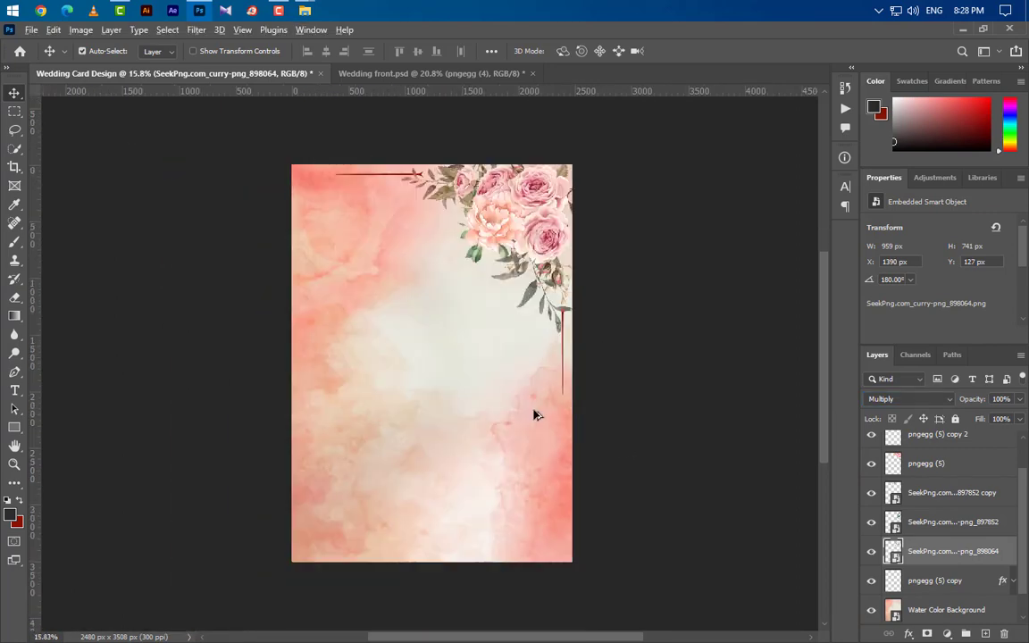
scroll(533, 414, up, 1)
scroll(972, 544, up, 1)
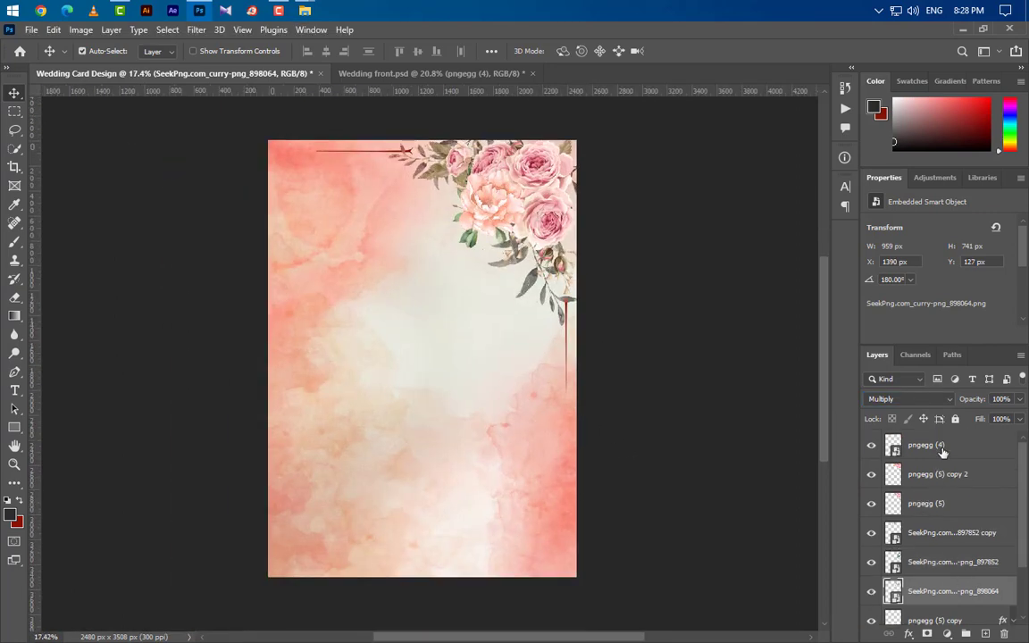
Group all the flower, leaf and border-line layers from pngegg (4) down to pngegg (5) copy.
click(942, 453)
ctrl+click(982, 474)
ctrl+click(980, 503)
ctrl+click(980, 533)
ctrl+click(980, 561)
ctrl+click(975, 591)
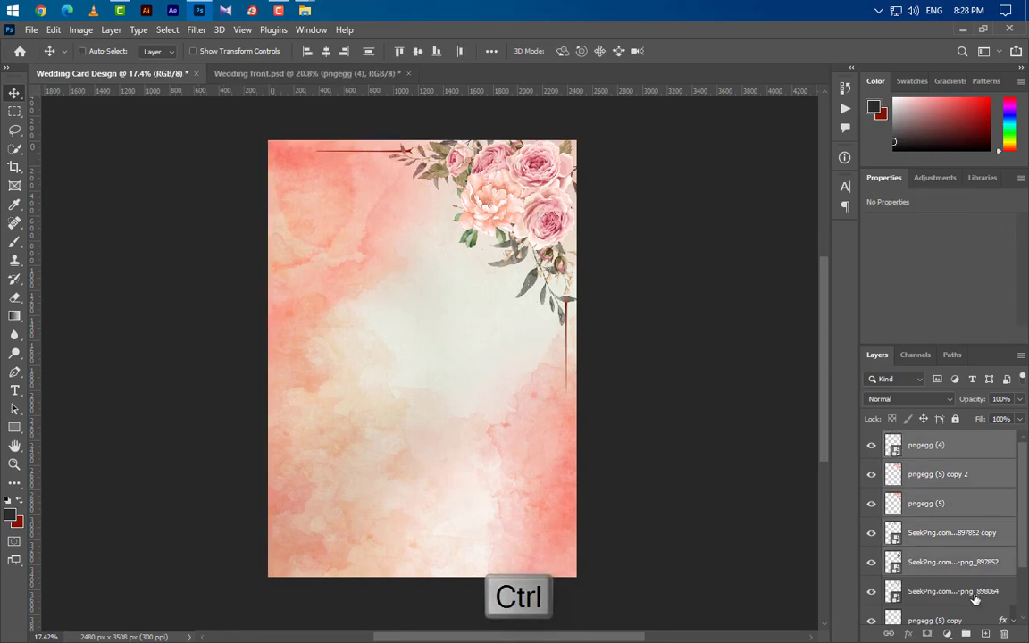
scroll(975, 598, down, 3)
ctrl+click(966, 551)
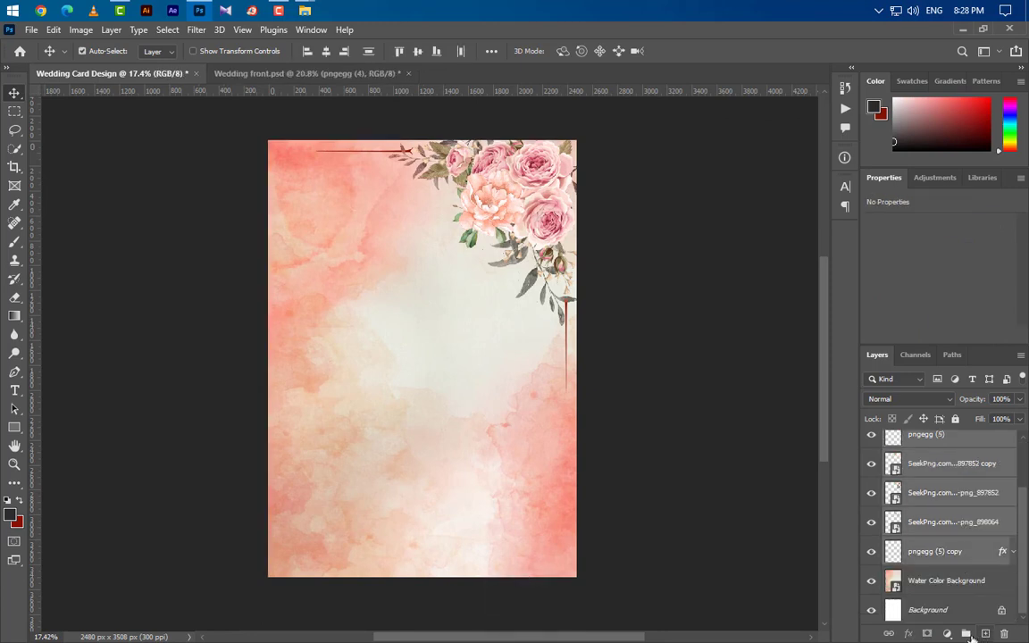
click(967, 633)
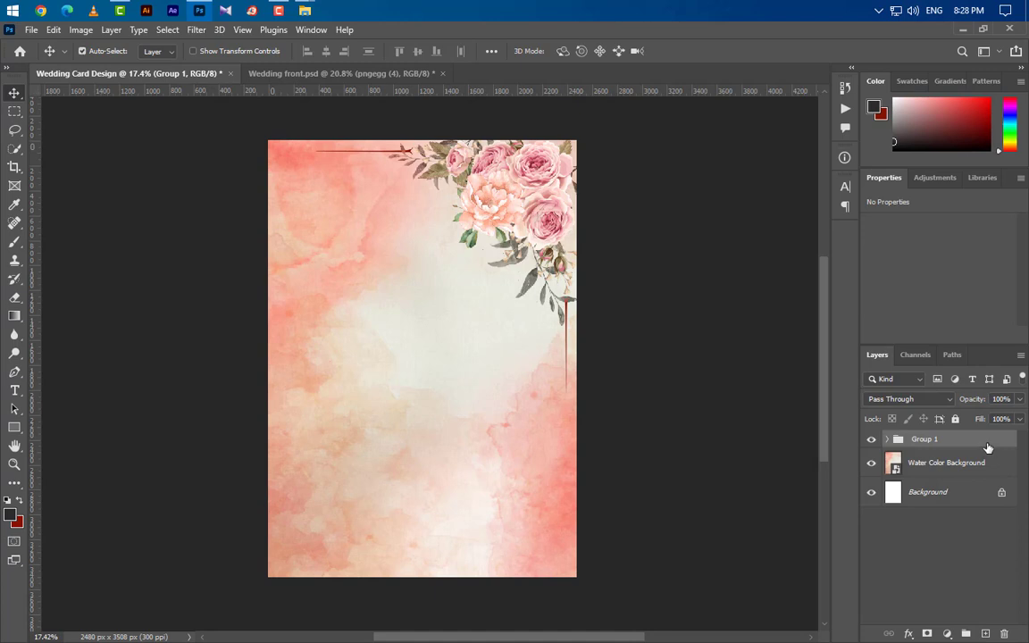
Duplicate the floral group, flip the copy horizontally and vertically, and move it to the card's lower-left corner.
drag(987, 445, 985, 633)
key(ctrl+t)
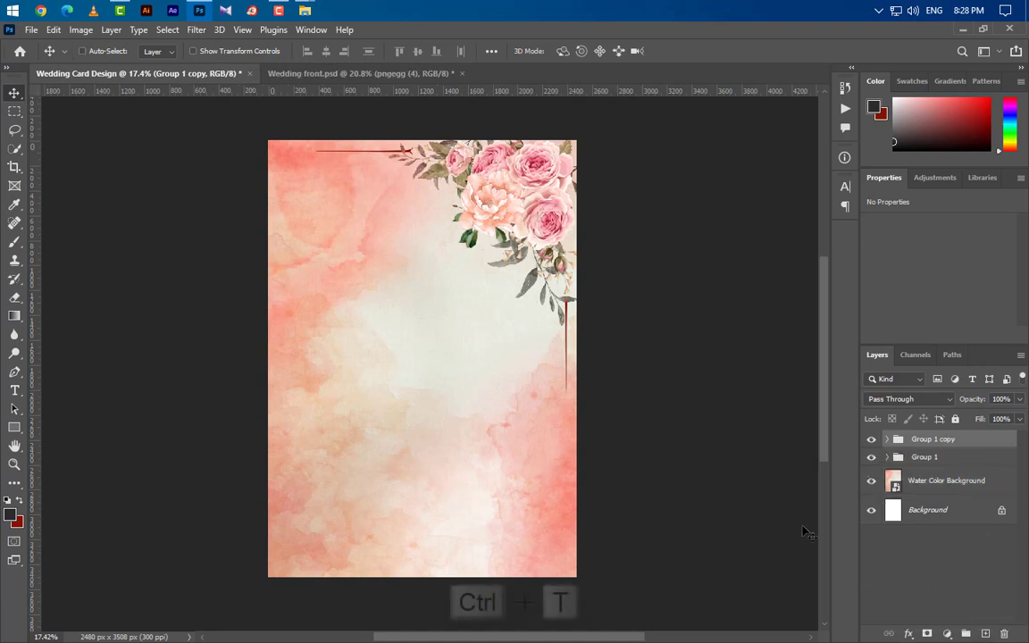
right_click(545, 274)
click(582, 555)
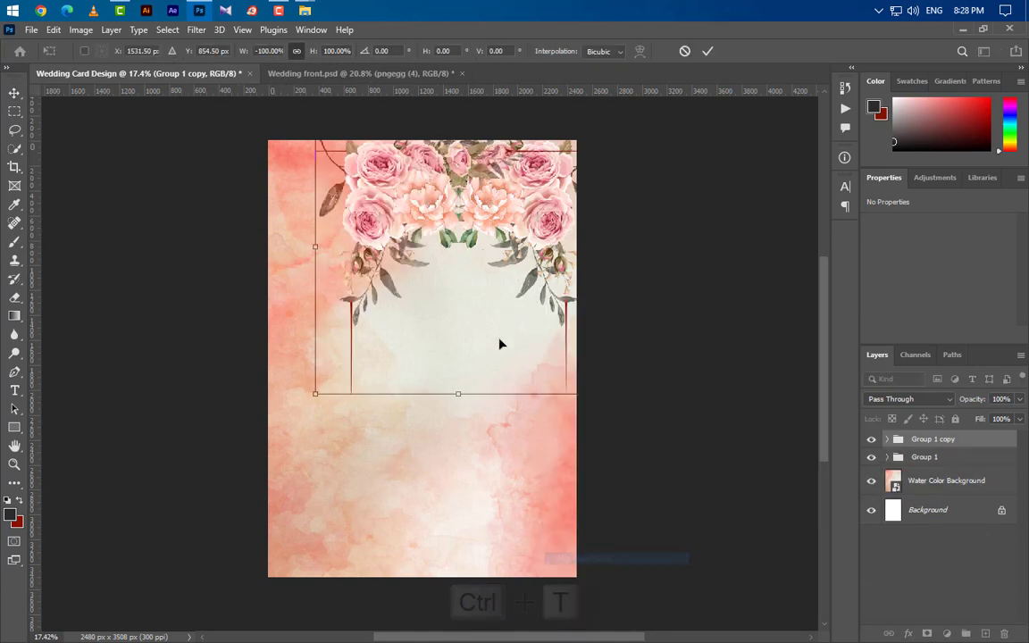
right_click(494, 332)
click(527, 624)
drag(416, 350, 355, 548)
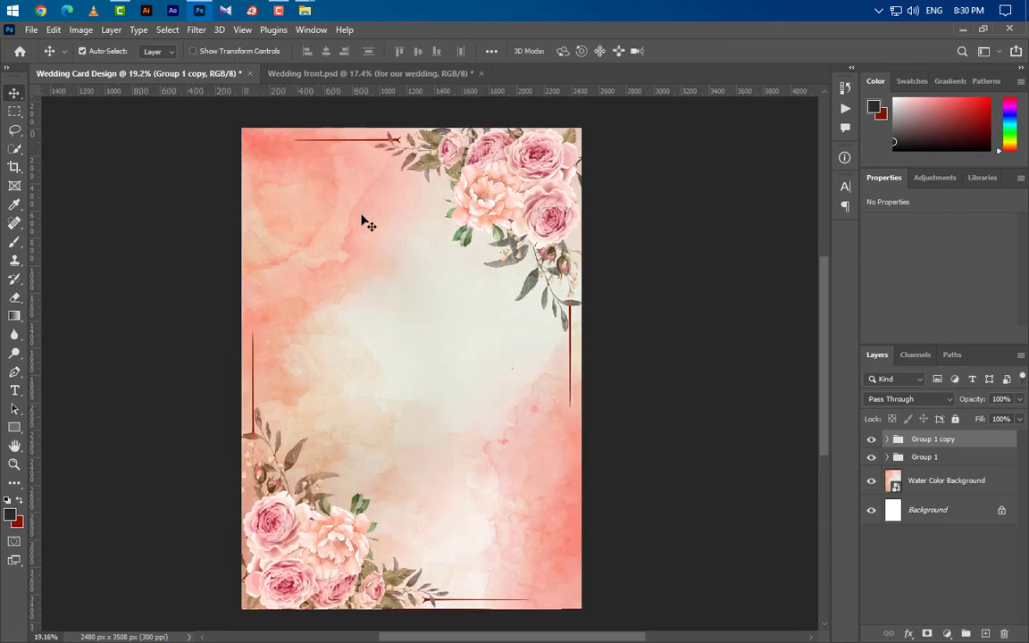
Add the text PLEASE JOIN US in Baskerville Old Face in the card's upper-left area and set its size to 18.25 pt.
scroll(384, 165, up, 3)
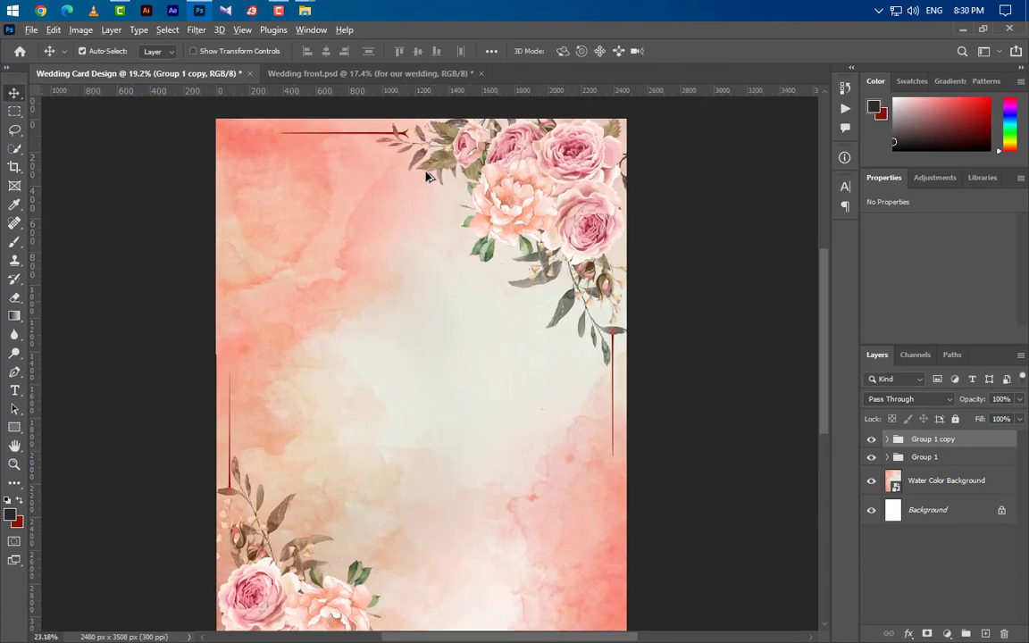
click(14, 390)
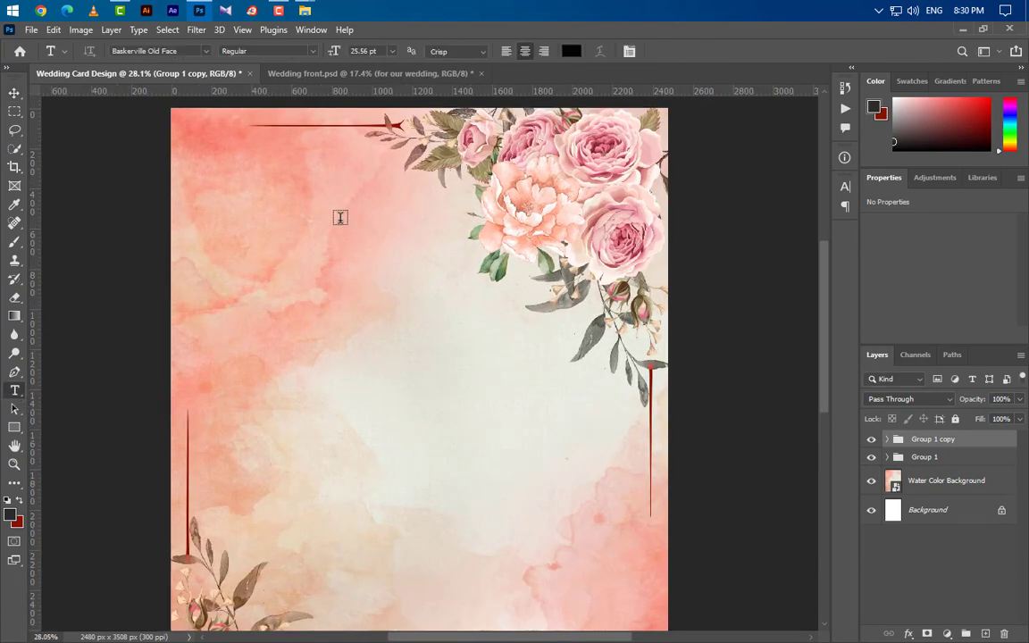
click(330, 214)
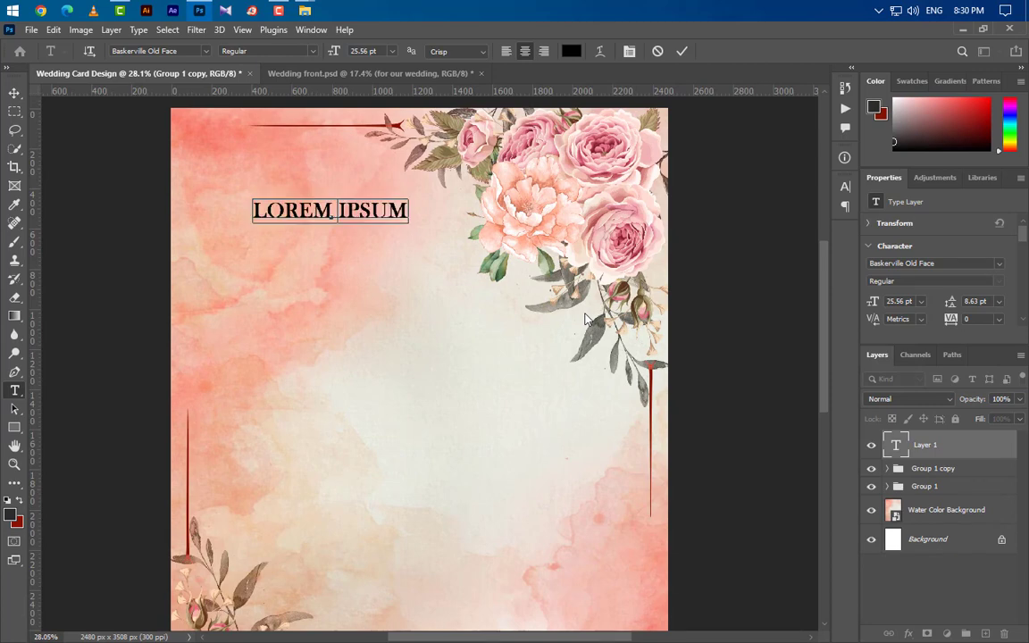
text(PI)
text(EASE J)
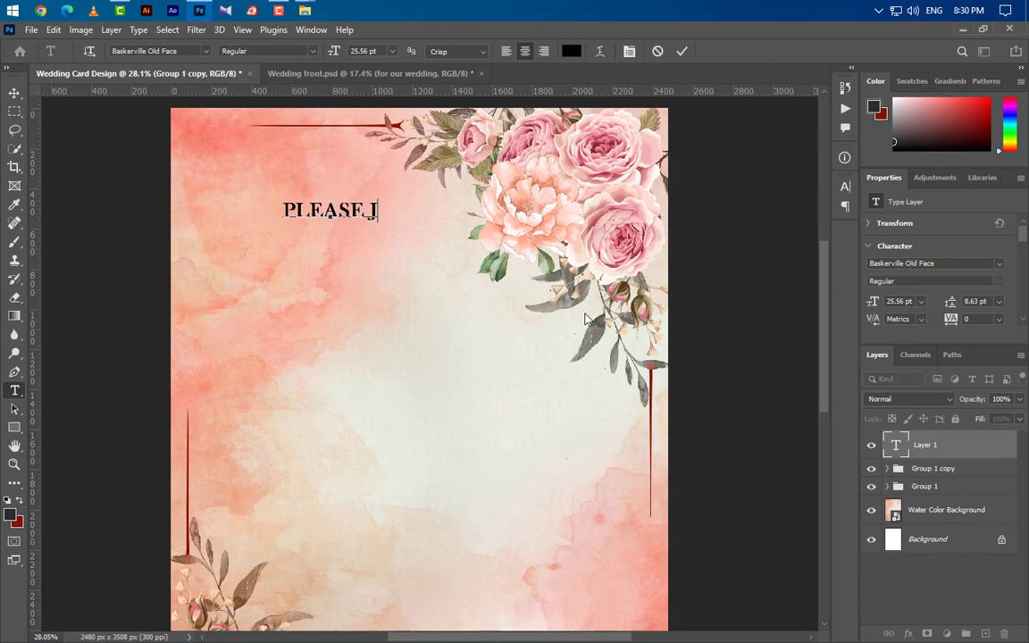
text(OIN U)
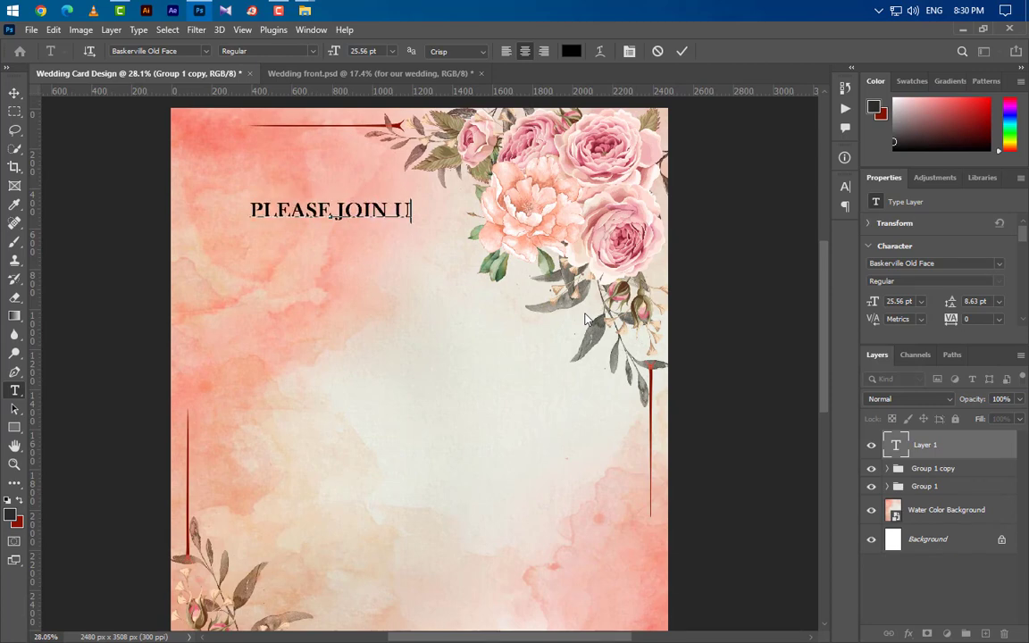
text(S)
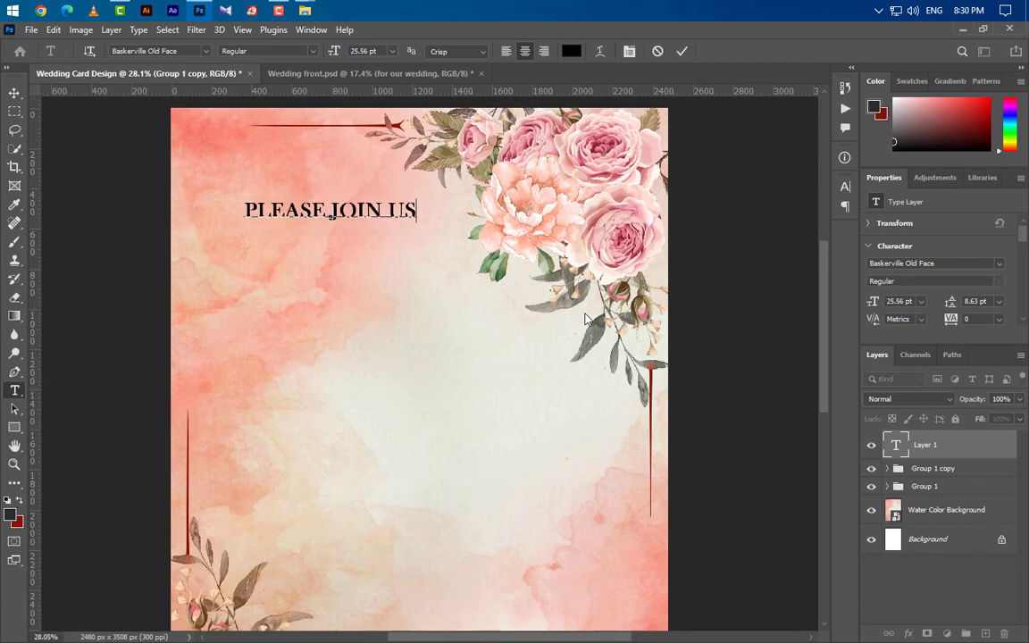
click(683, 52)
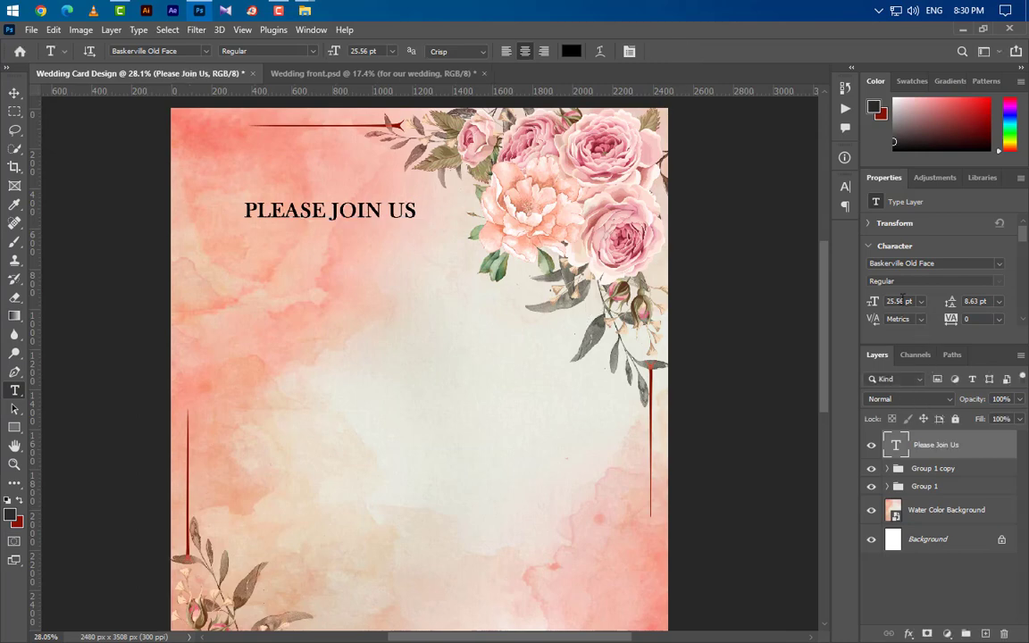
text(18.25)
key(Return)
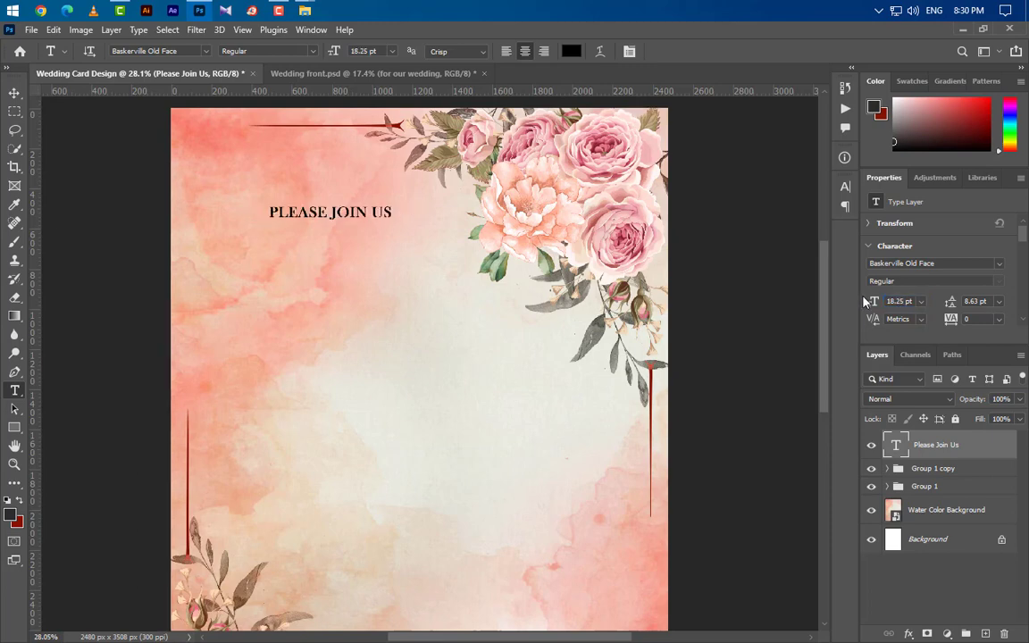
click(999, 266)
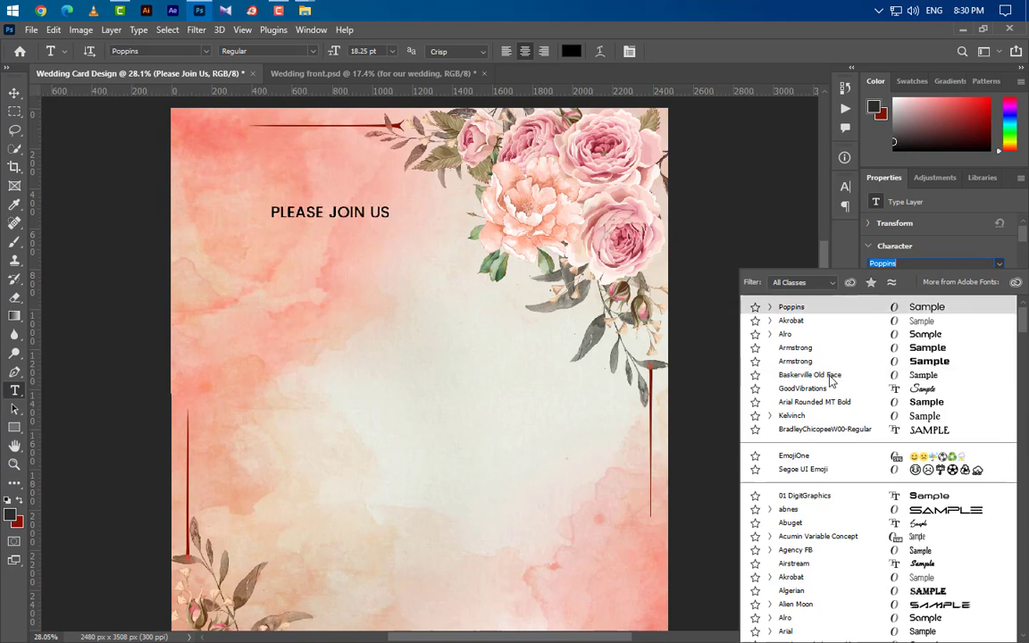
click(829, 377)
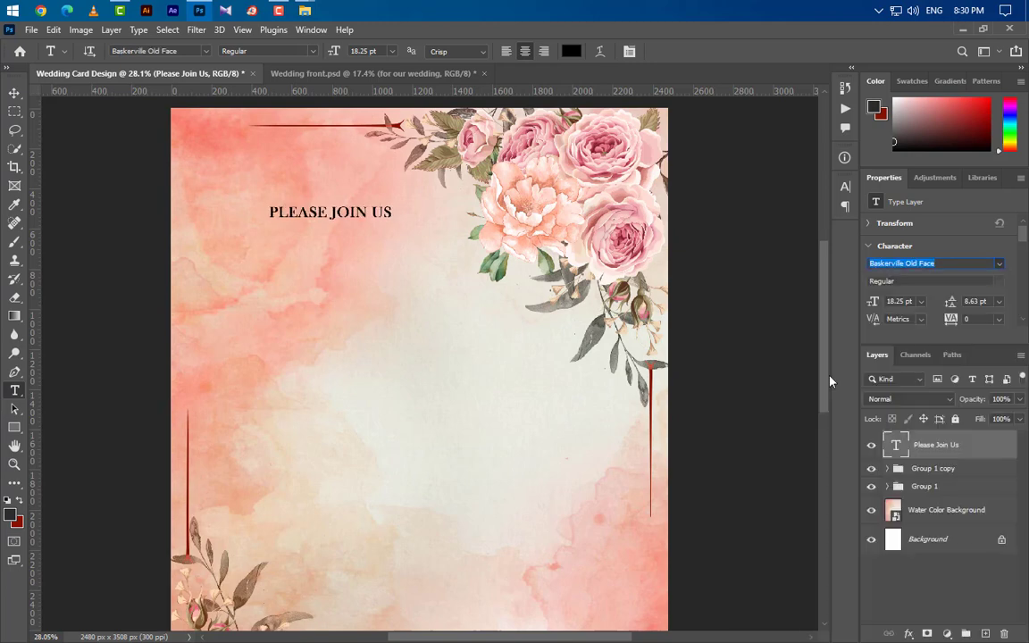
click(846, 188)
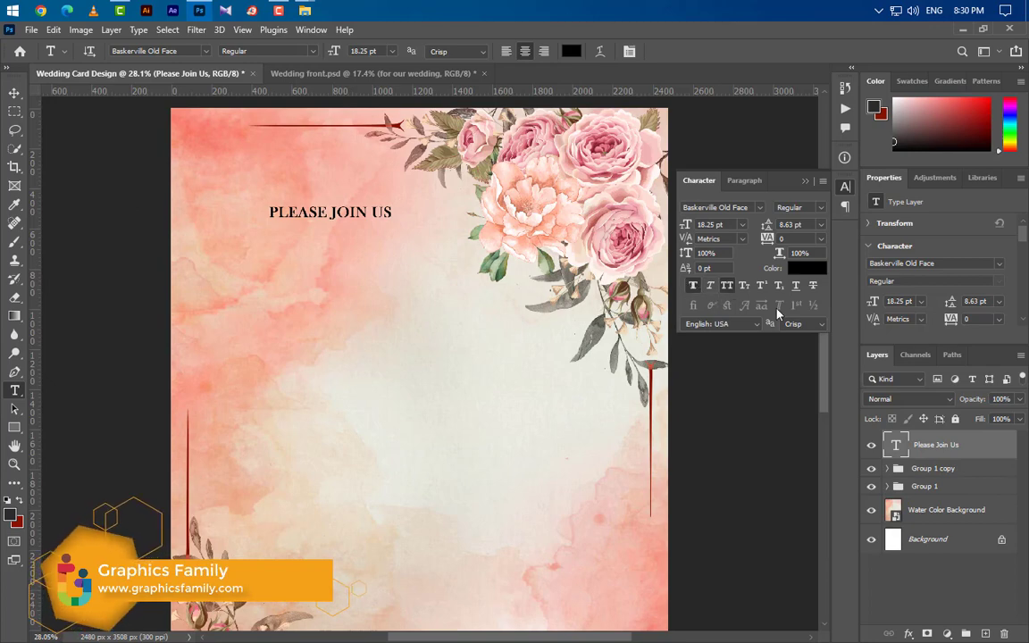
click(806, 182)
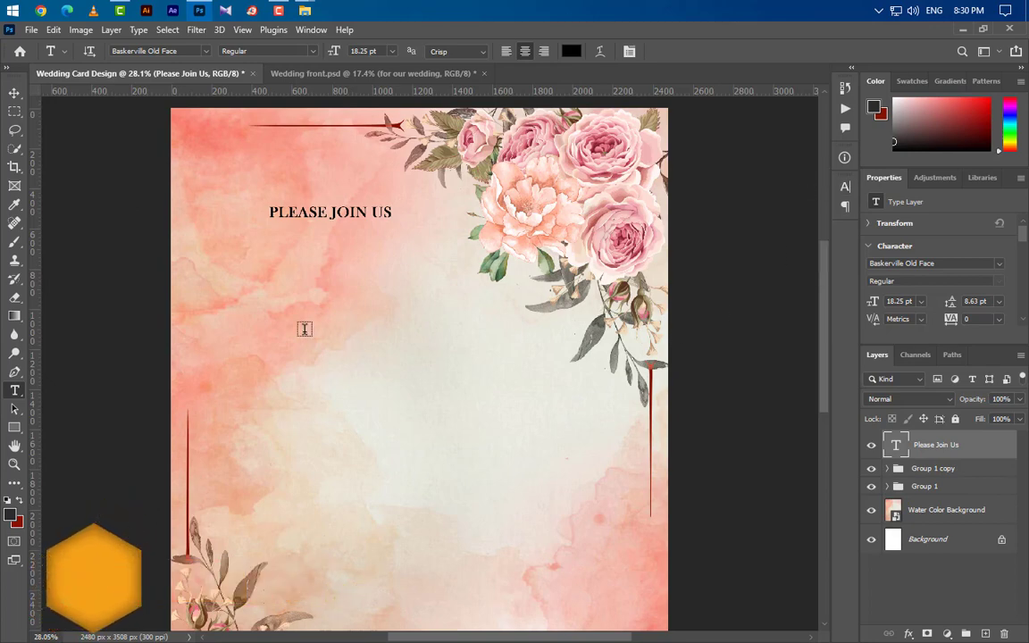
Add a separate text line reading FOR OUR WEDDING below PLEASE JOIN US.
click(194, 258)
text(E)
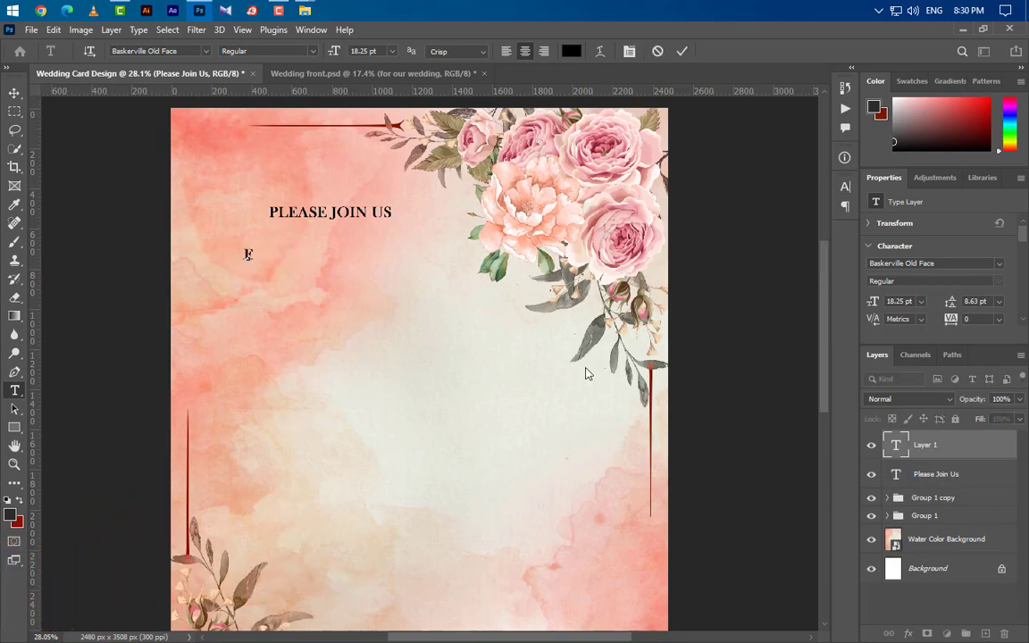
text(OR OUR )
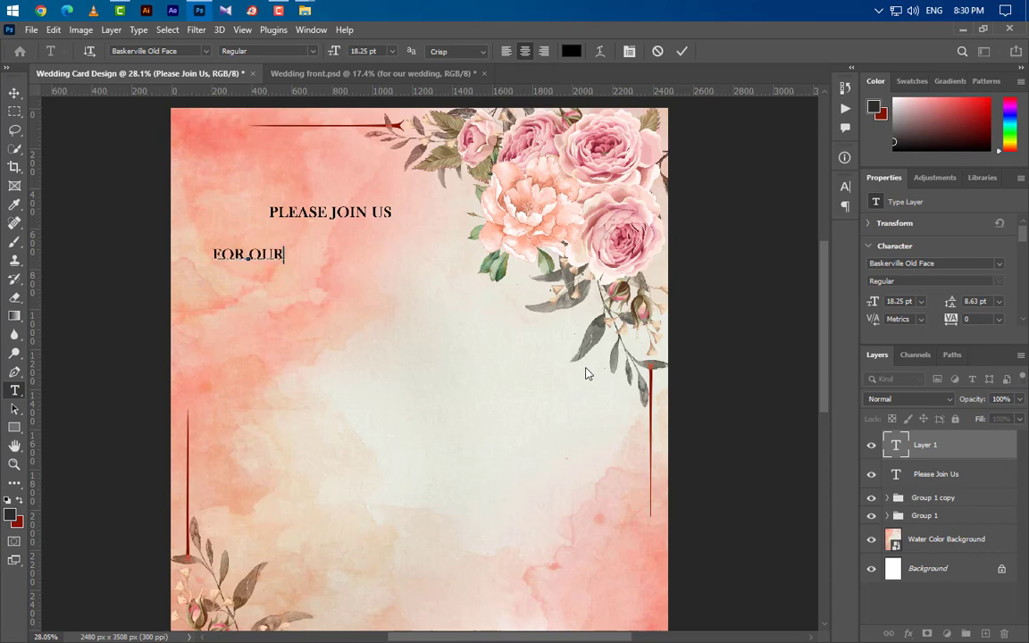
text(WEDDI)
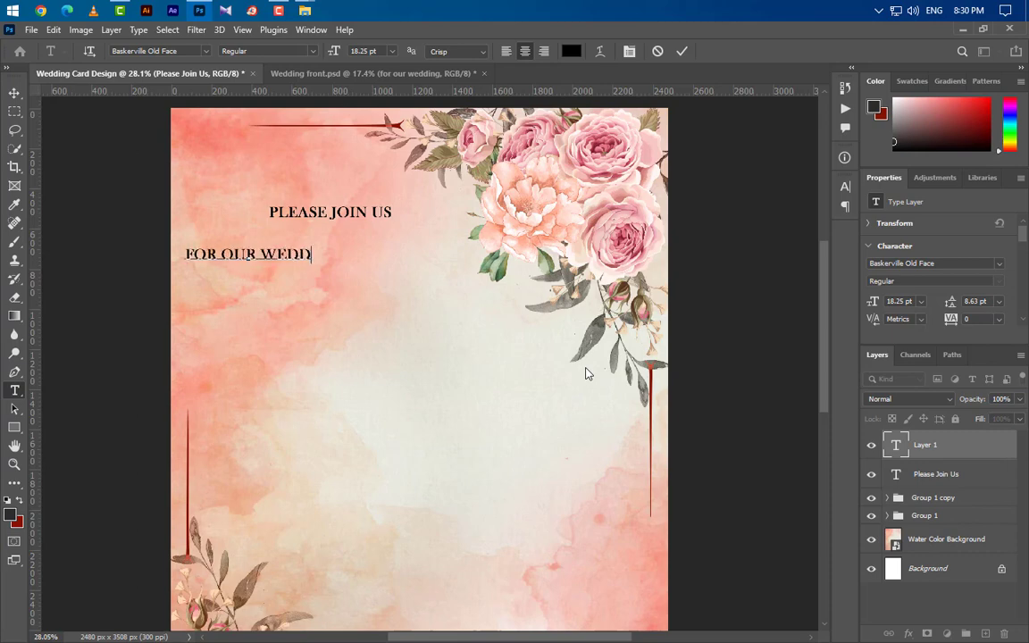
text(NG)
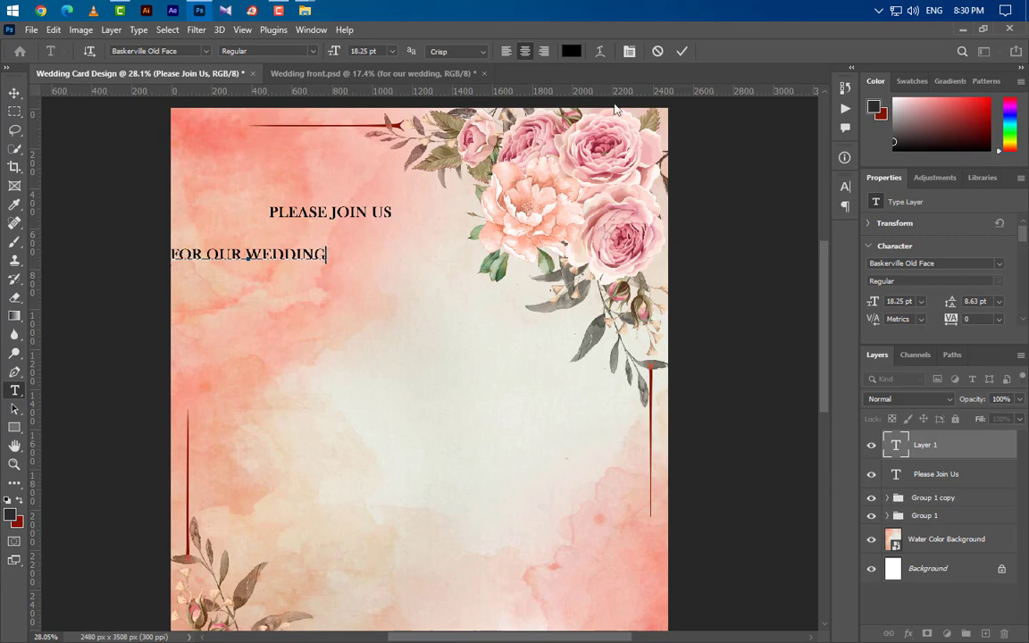
click(681, 51)
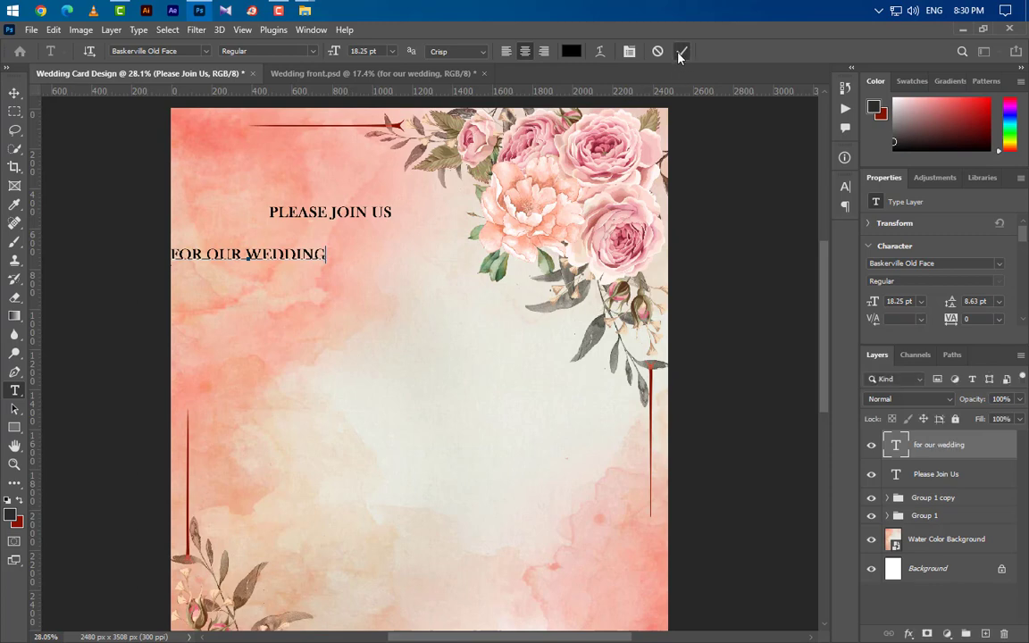
Shift PLEASE JOIN US toward the card's center and place FOR OUR WEDDING centered directly beneath it.
click(13, 93)
drag(349, 213, 409, 217)
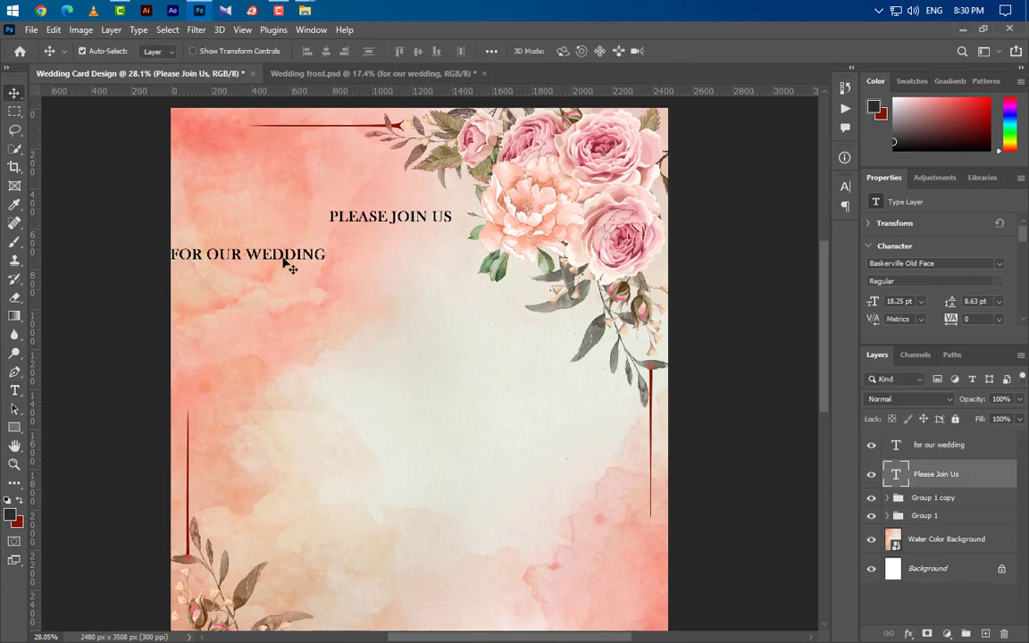
drag(291, 268, 435, 250)
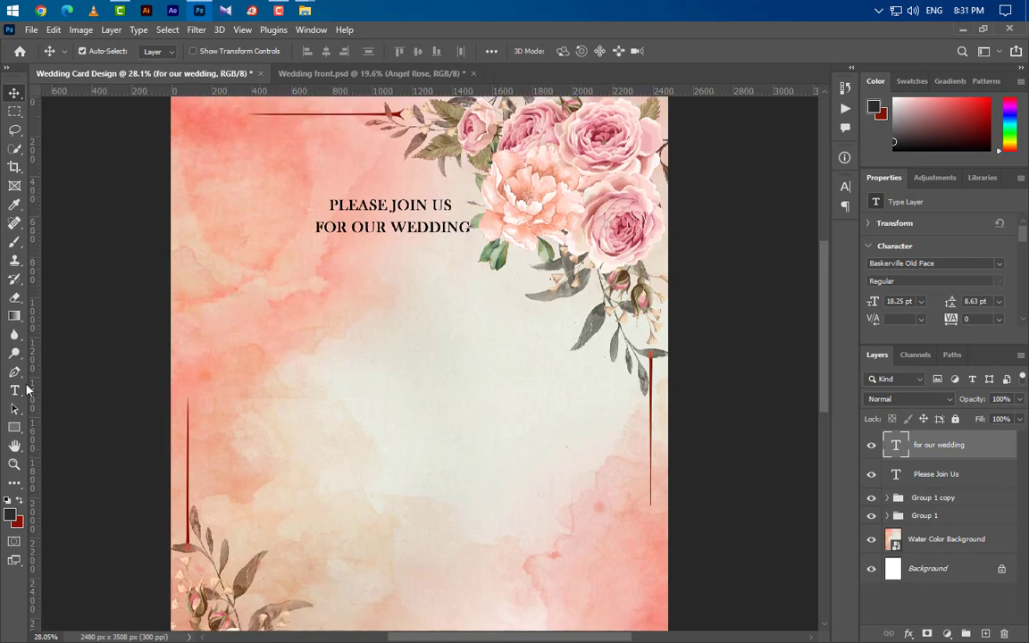
Add a new text line with the first partner's full name below the two heading lines.
click(15, 390)
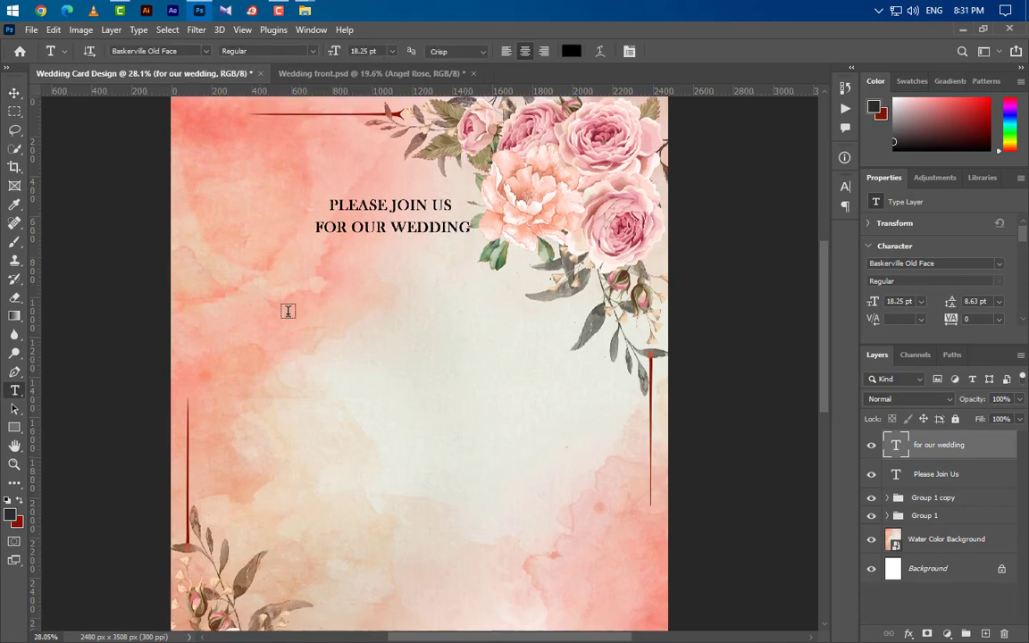
click(237, 320)
text(A)
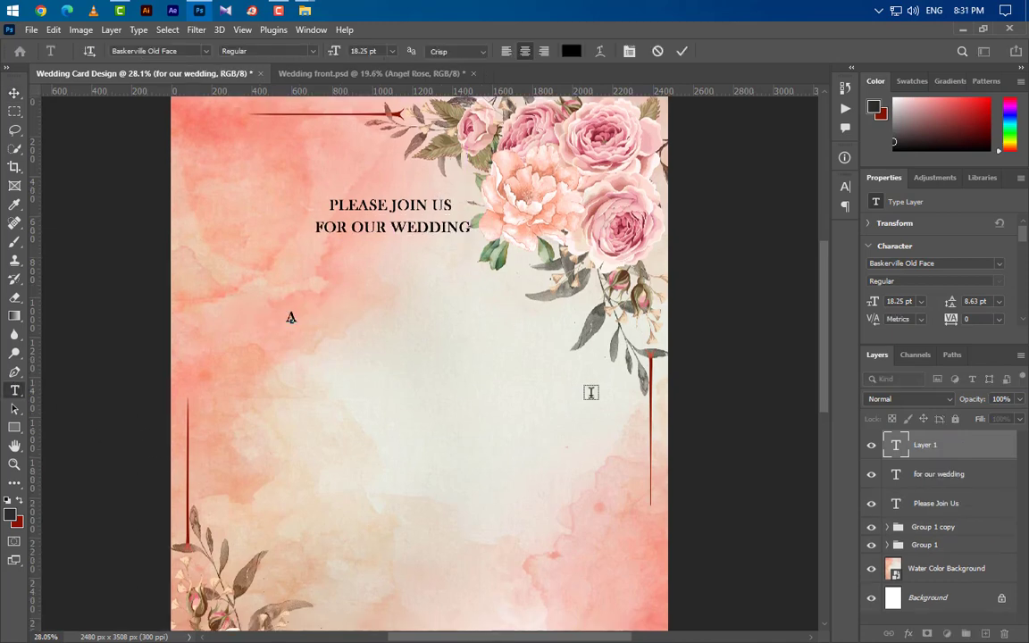
text(LEX PARKER)
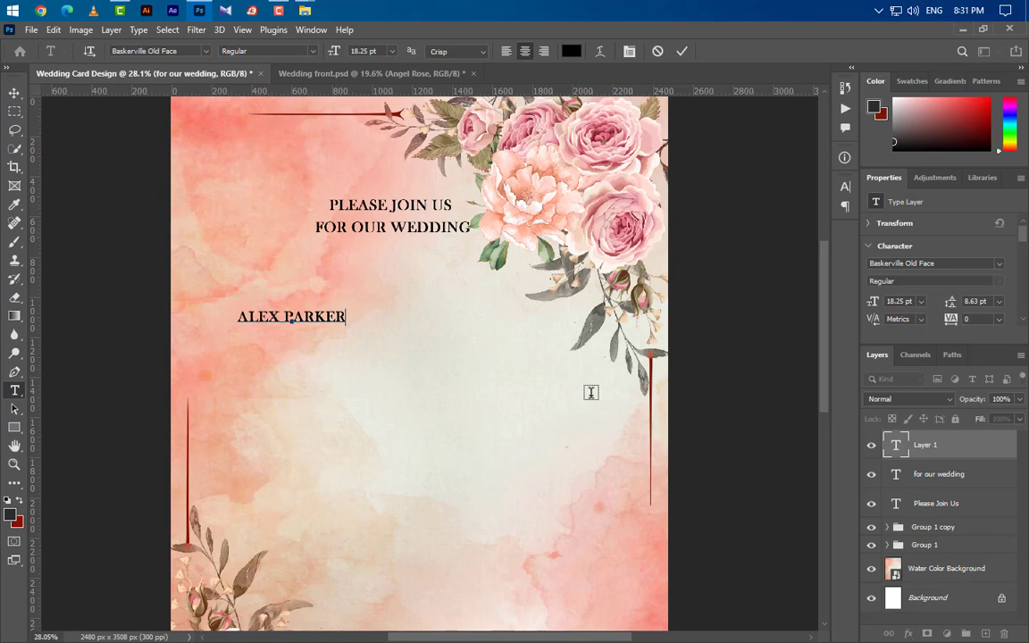
click(681, 51)
Format the partner's name in GoodVibrations at 80 pt, with All Caps and Faux Bold turned off.
click(996, 264)
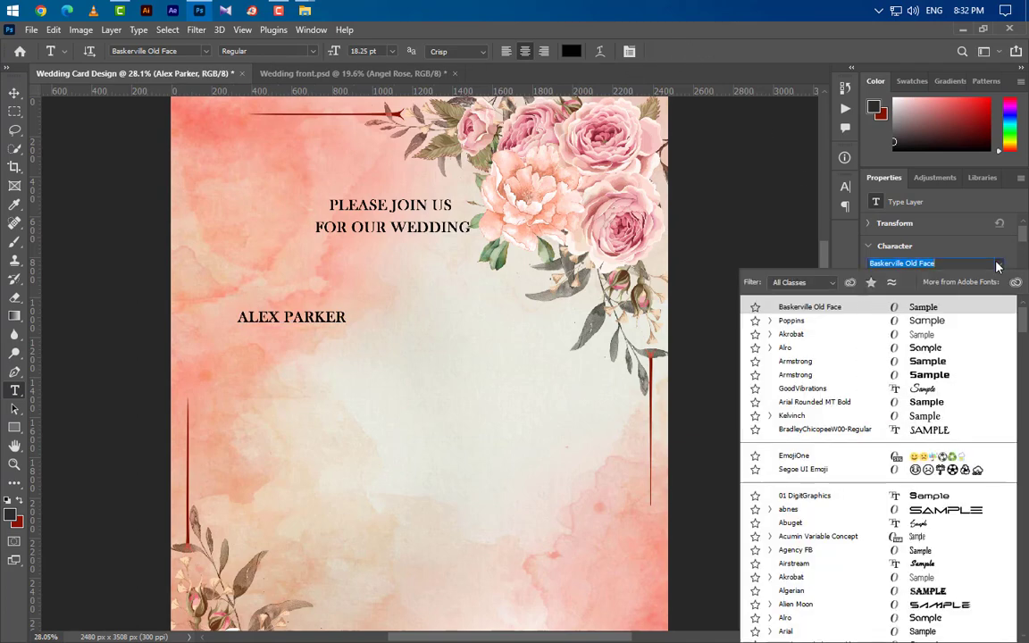
click(801, 393)
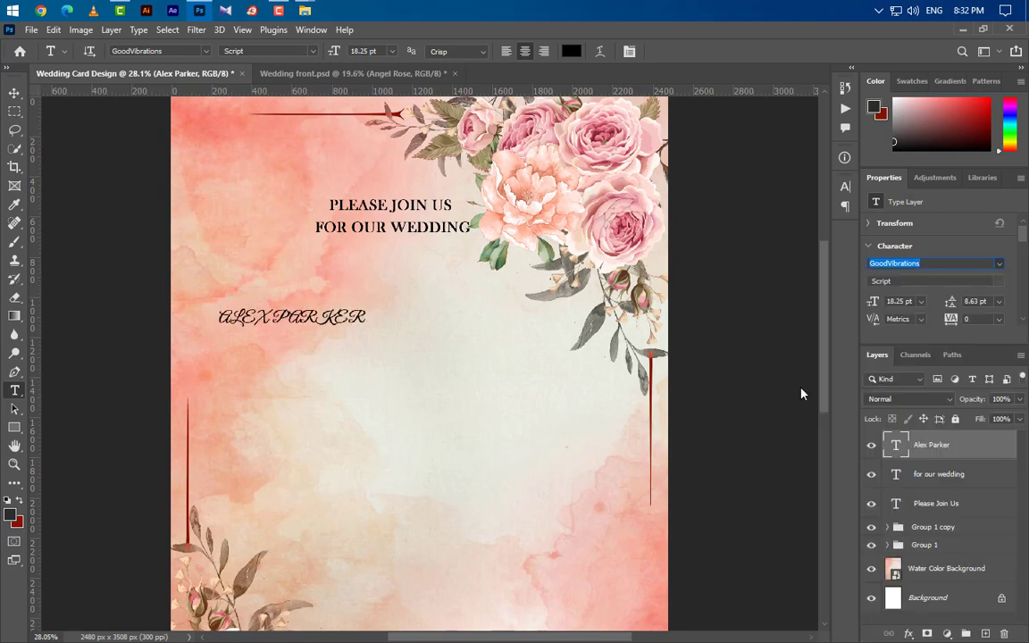
click(845, 187)
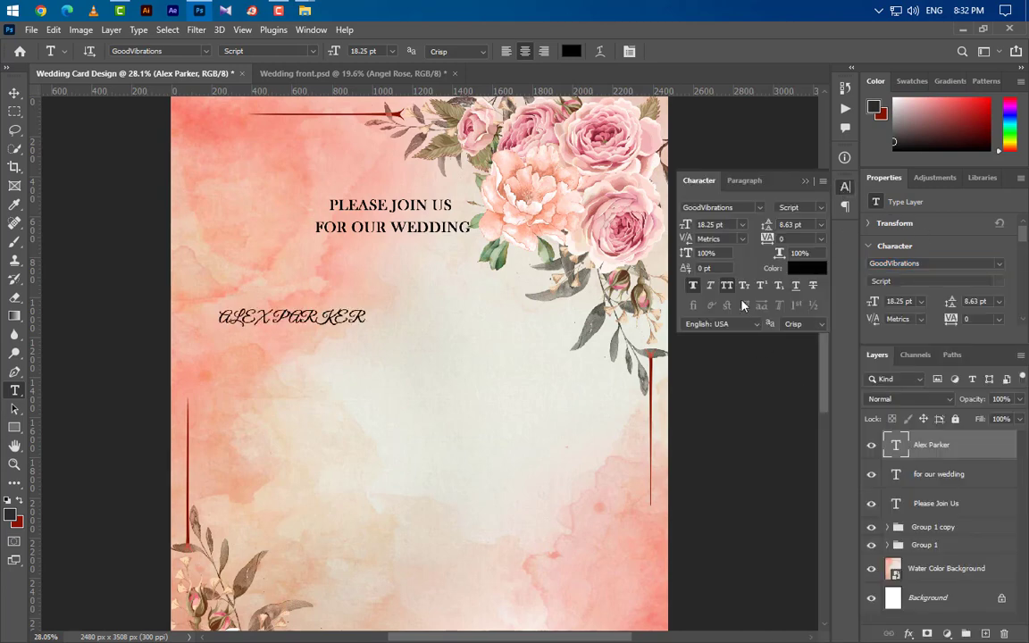
click(727, 286)
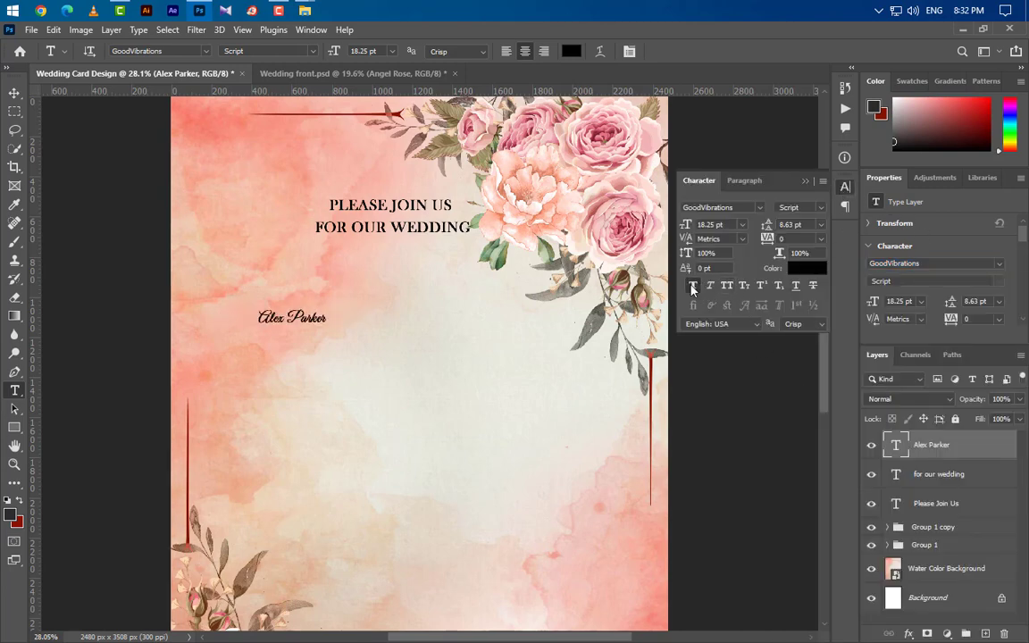
click(693, 286)
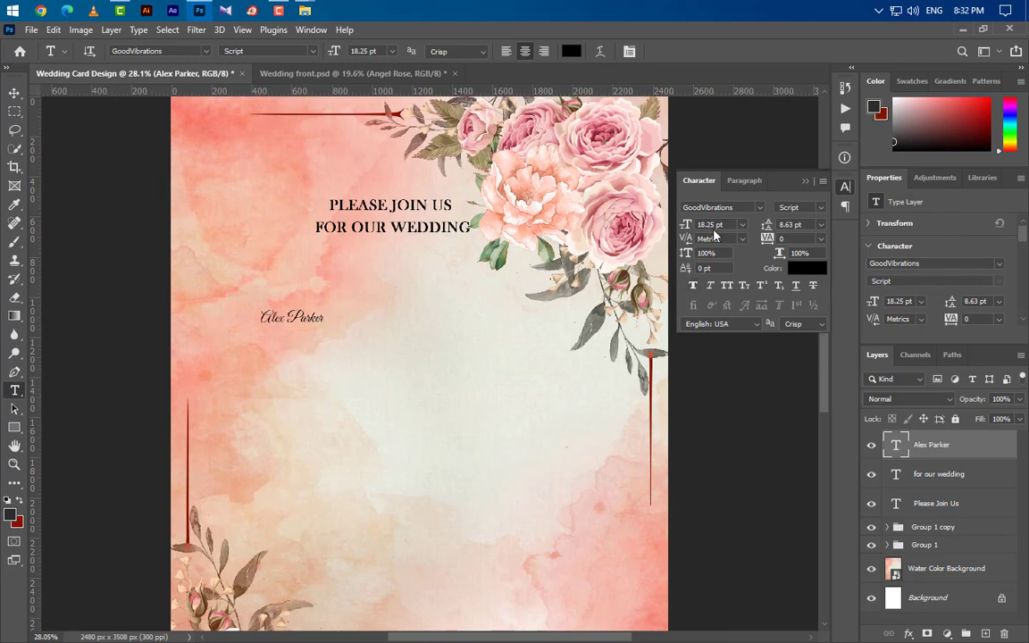
text(80)
key(Return)
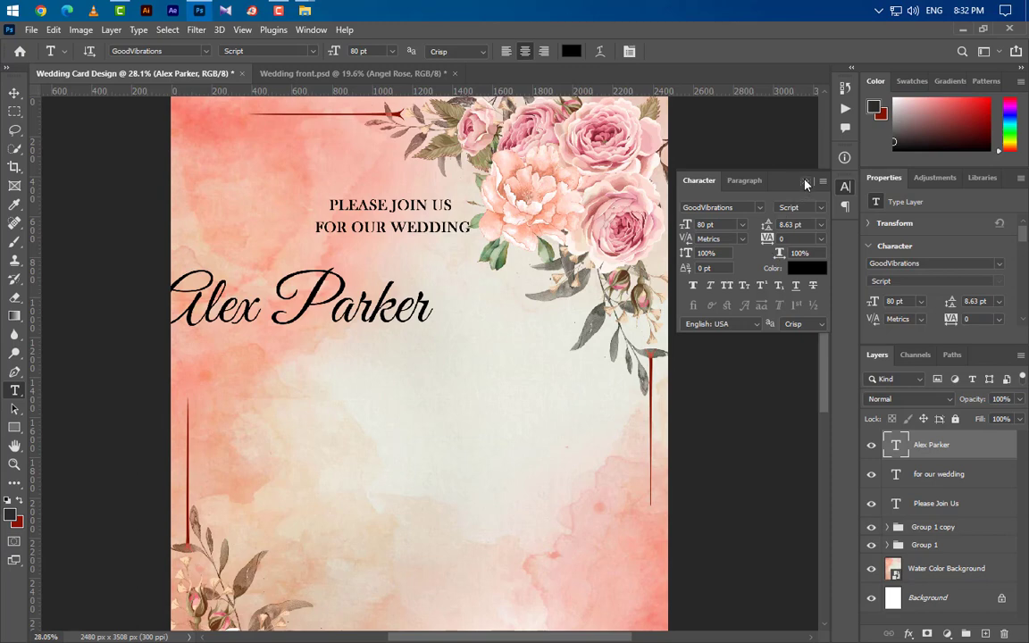
click(804, 183)
Center the name under FOR OUR WEDDING and stack two duplicates of it evenly below.
click(14, 93)
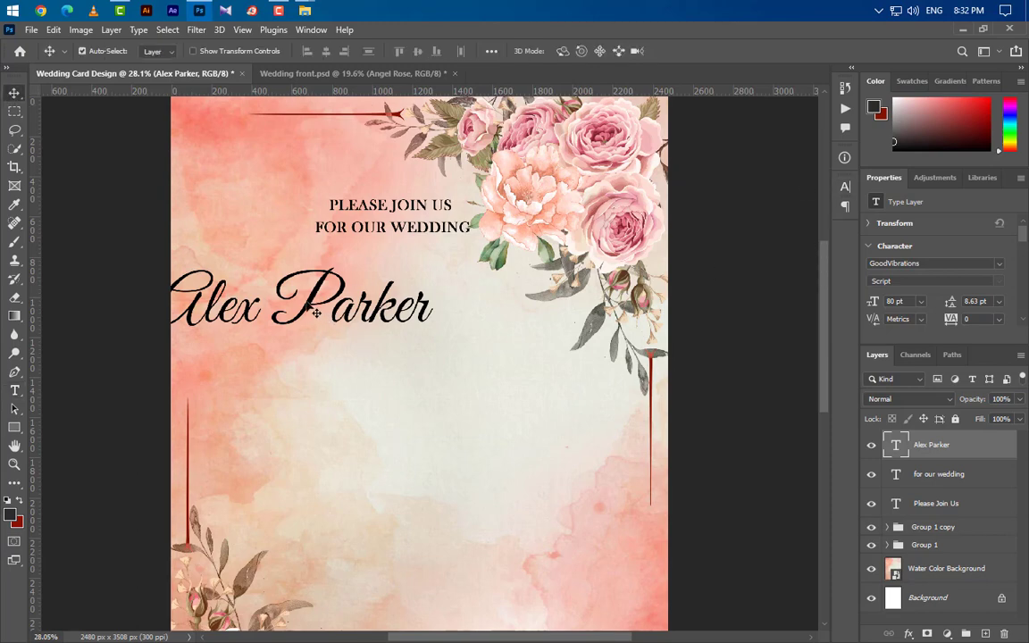
drag(315, 312, 406, 457)
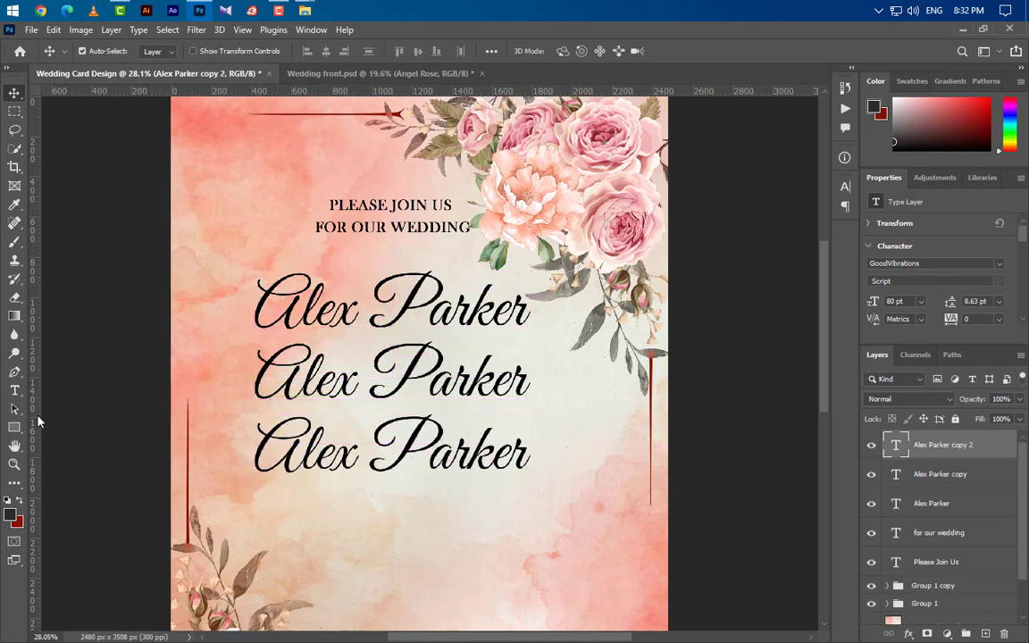
Replace the text of the middle name copy with an ampersand (&).
key(t)
drag(254, 377, 549, 374)
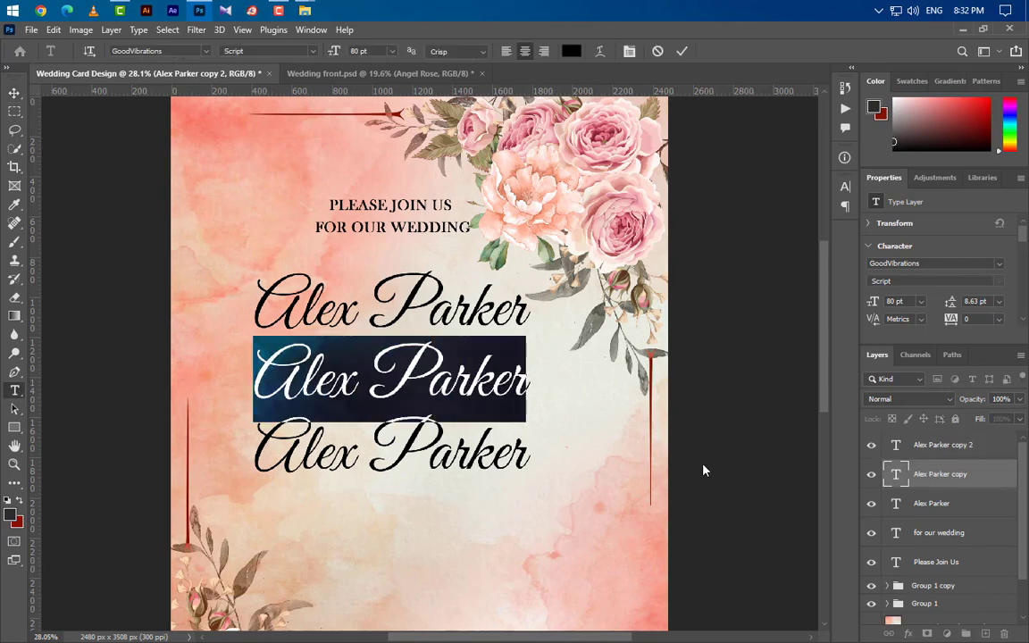
text(&)
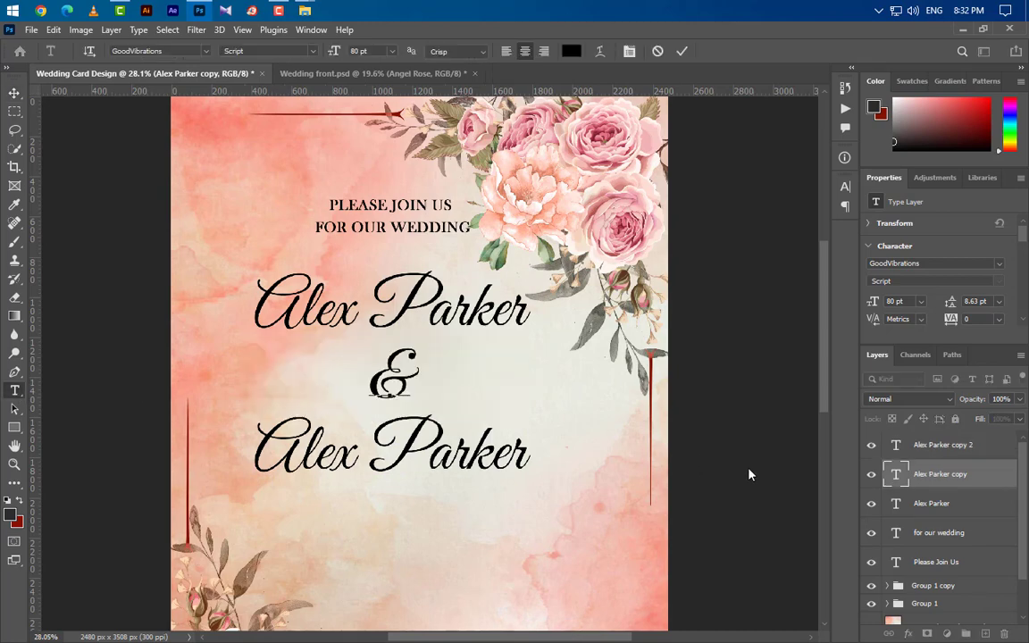
click(681, 51)
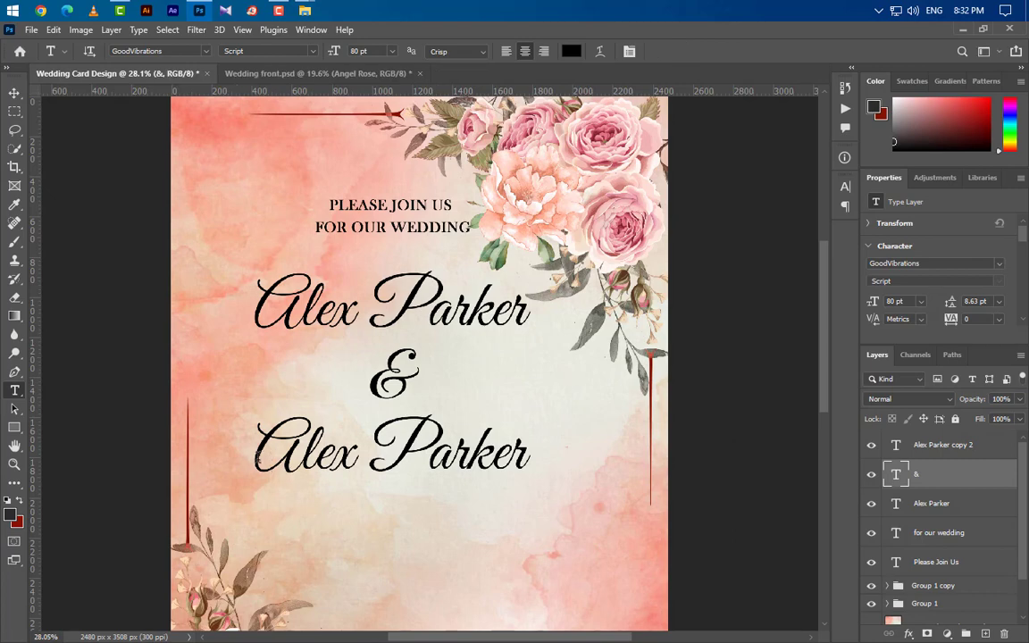
Replace the text of the lowest name copy with the second partner's full name.
drag(234, 415, 616, 490)
text(A)
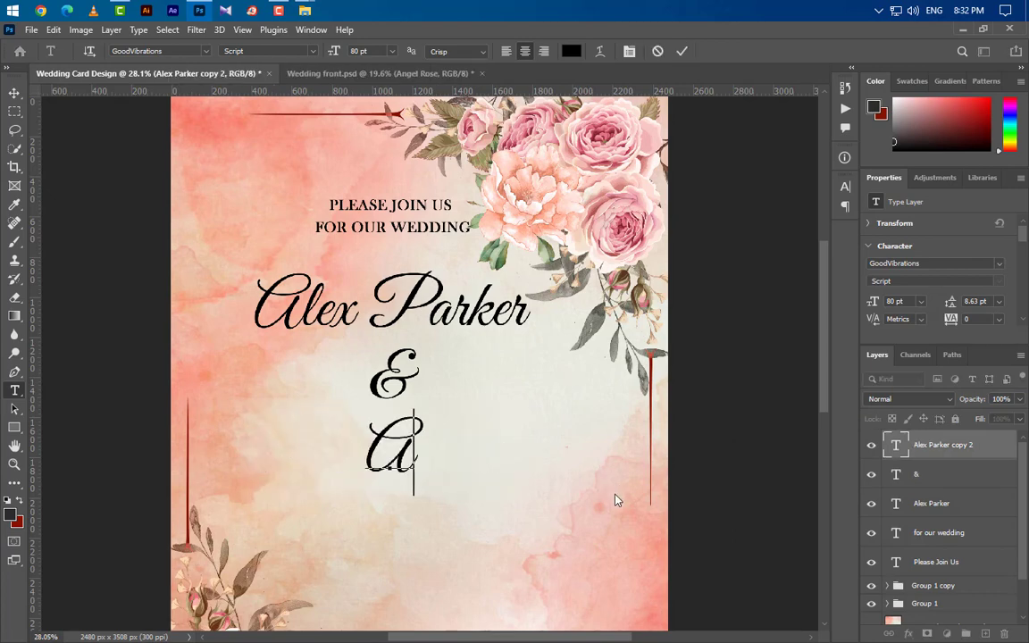
text(ngel )
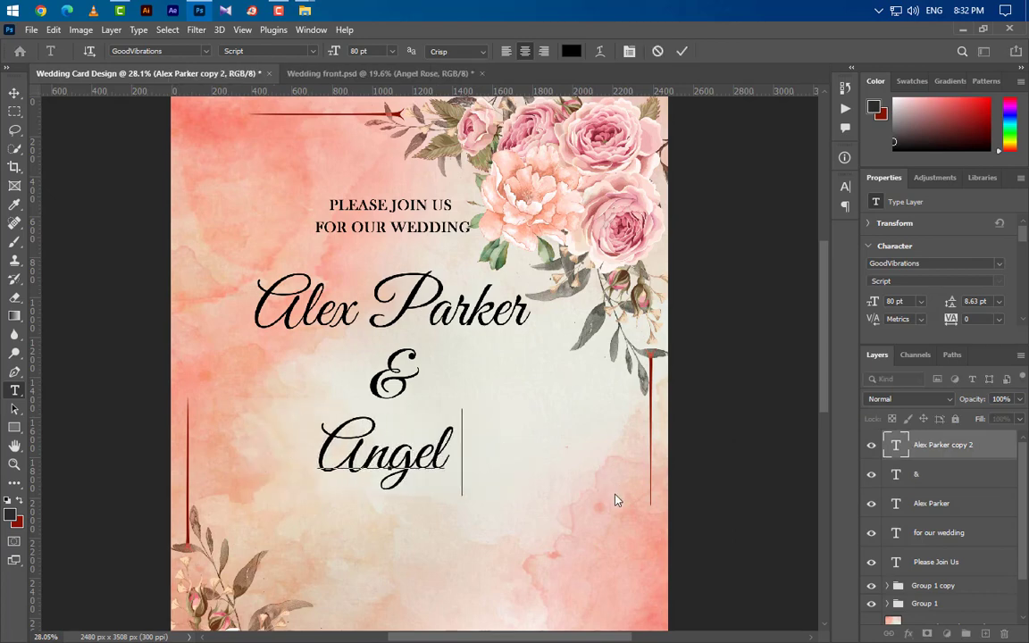
text(Rose)
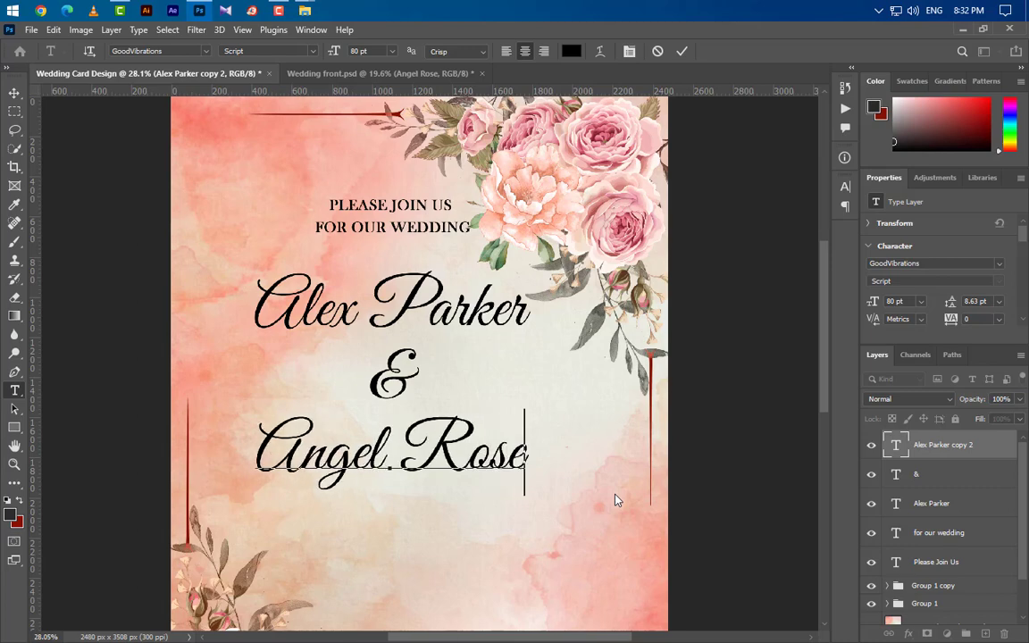
click(681, 52)
Add the text "Together with our Families and Friends" on two lines below the lower partner's name.
scroll(485, 381, down, 2)
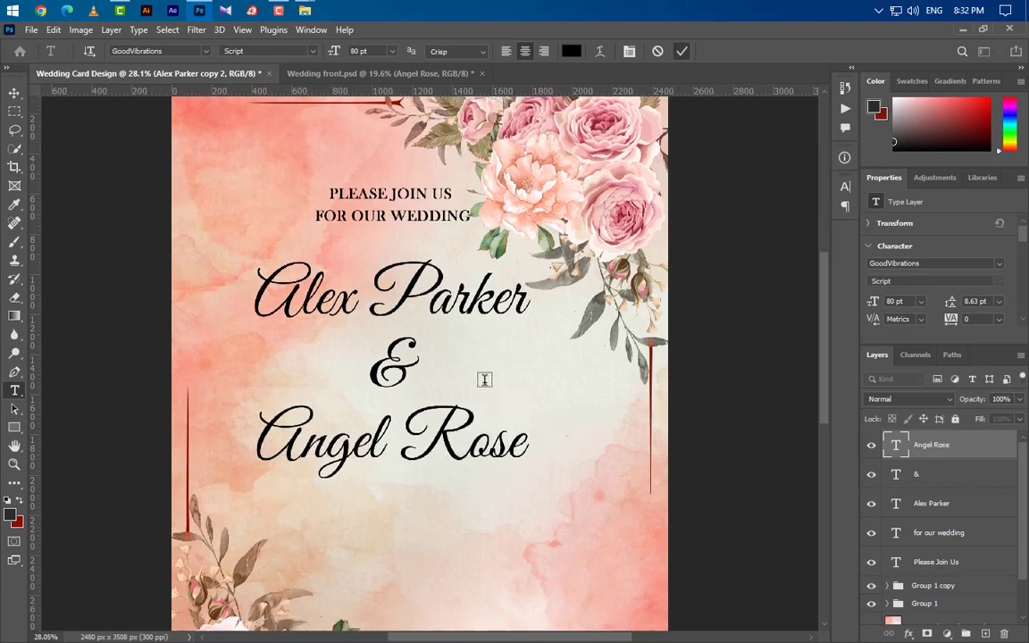
scroll(485, 389, down, 2)
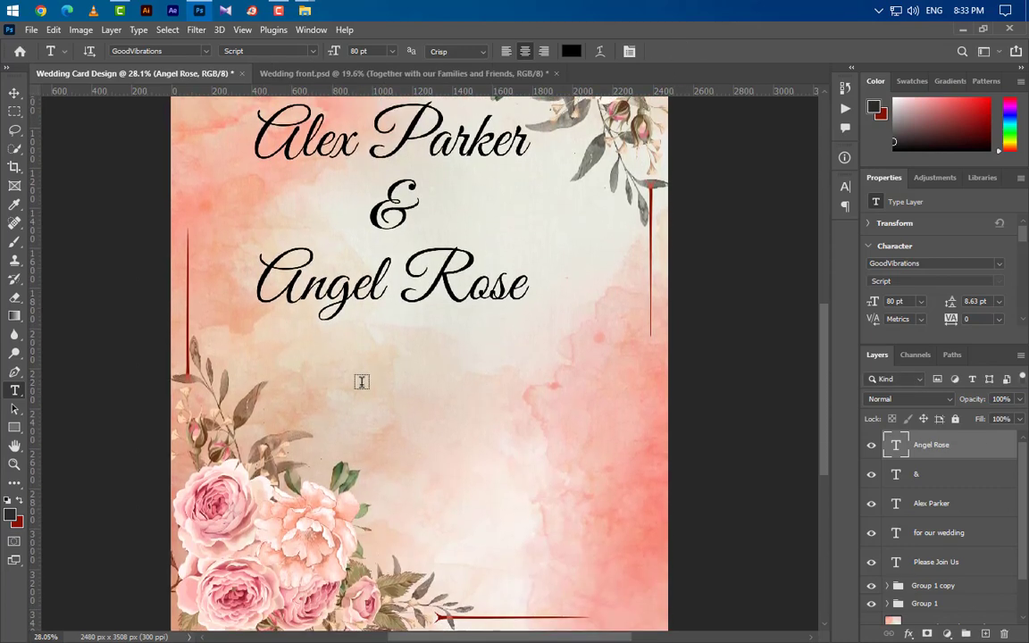
key(ctrl+v)
text(T)
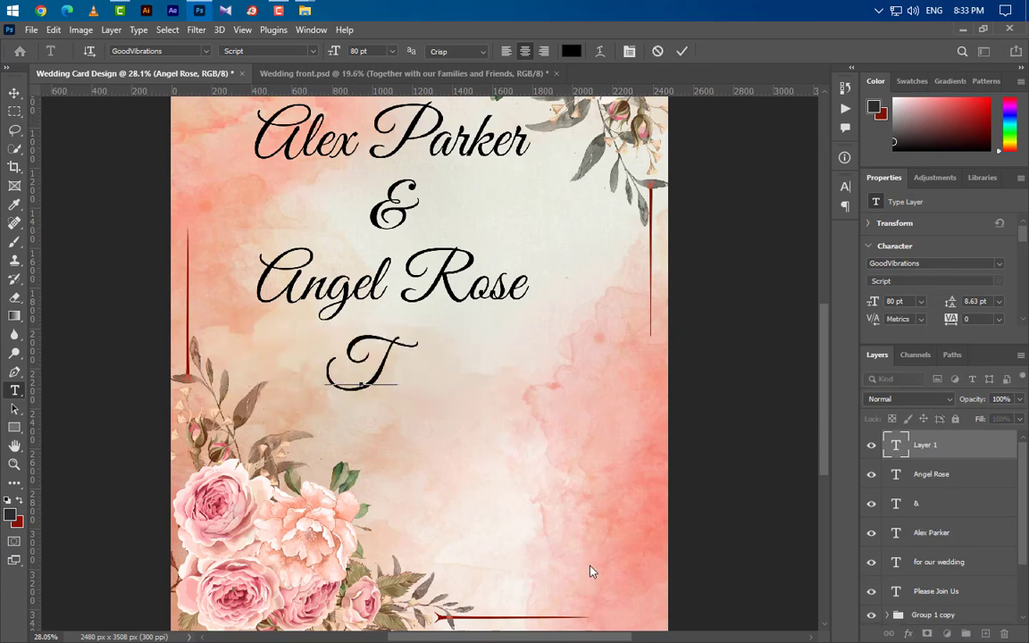
text(ogether w)
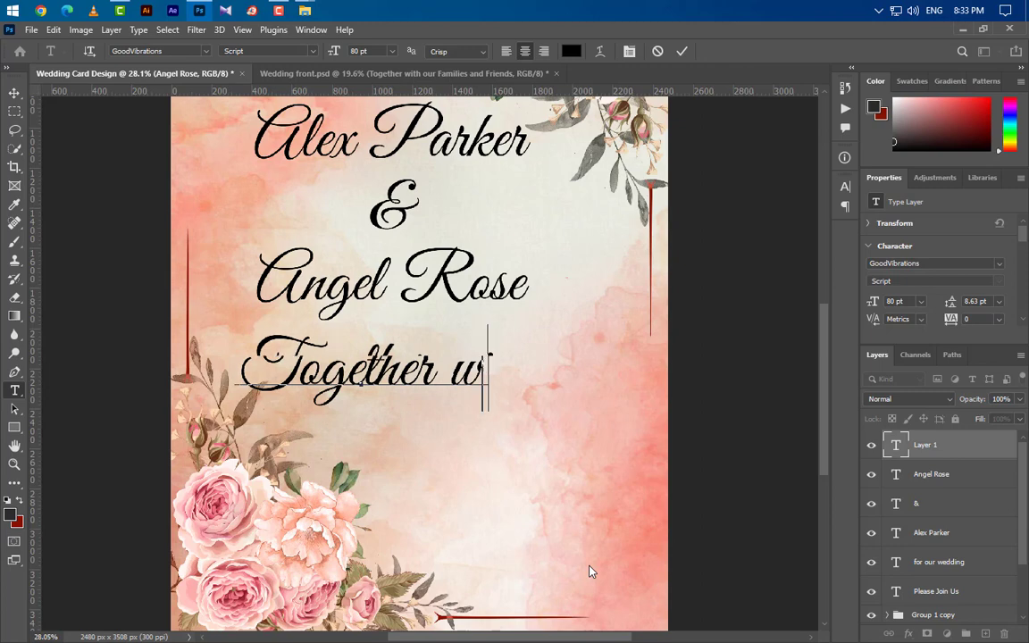
text(ith our )
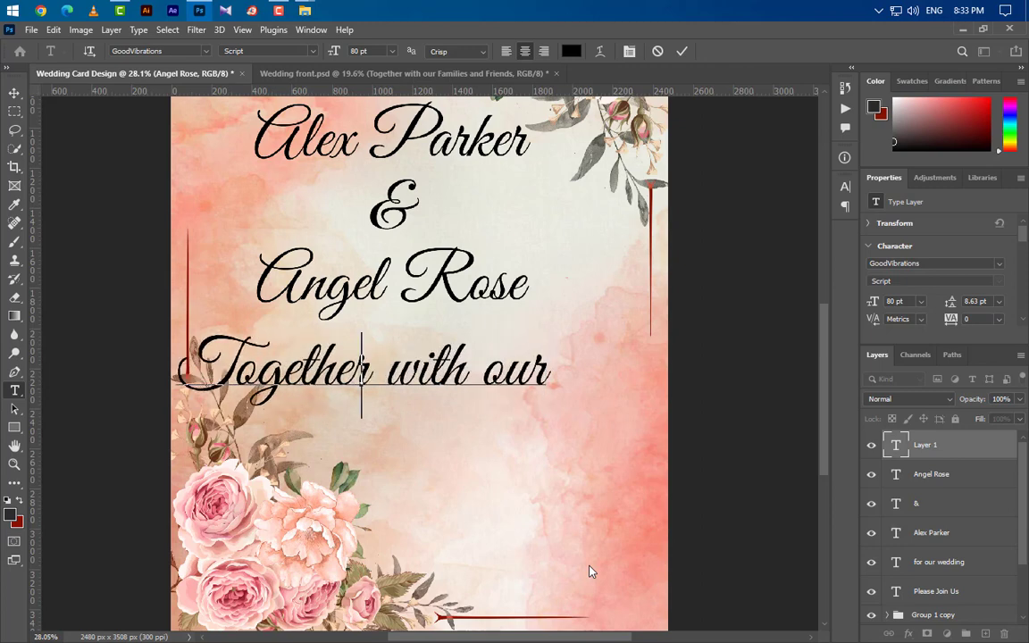
text(Fami)
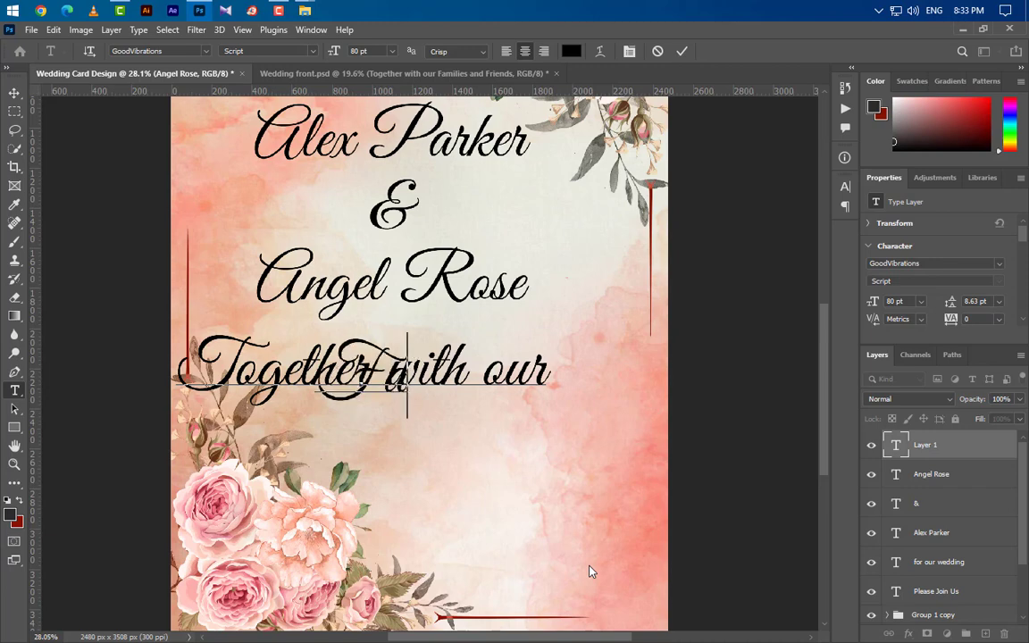
text(lies)
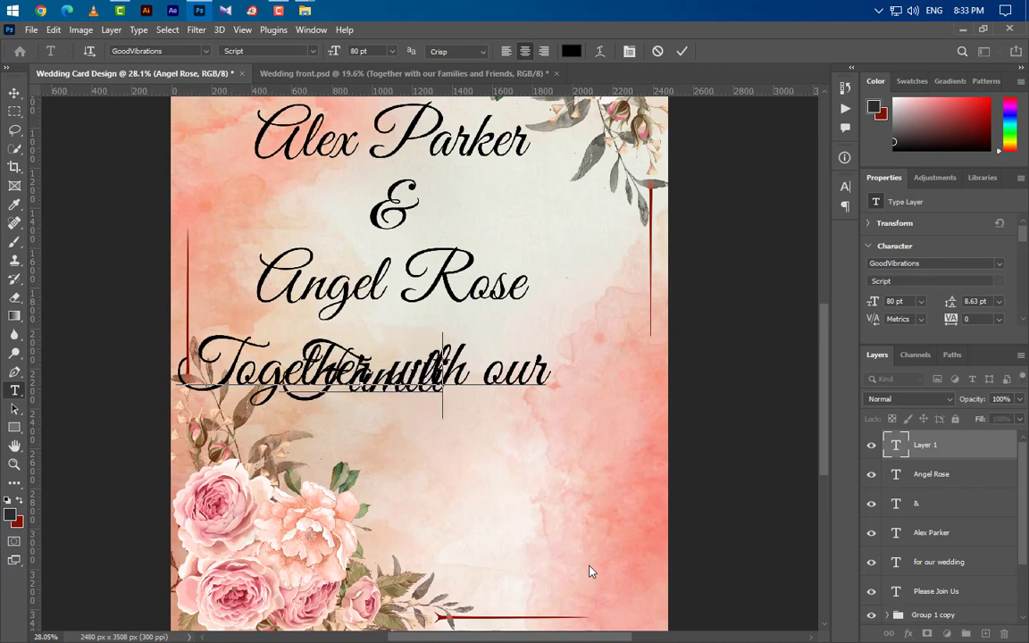
text( and)
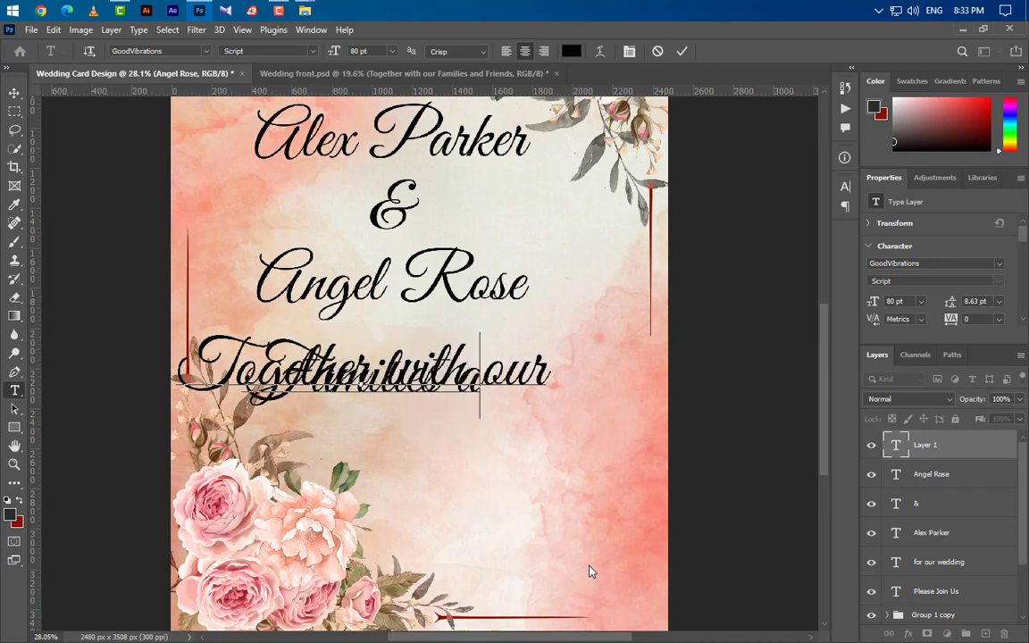
text( Frie)
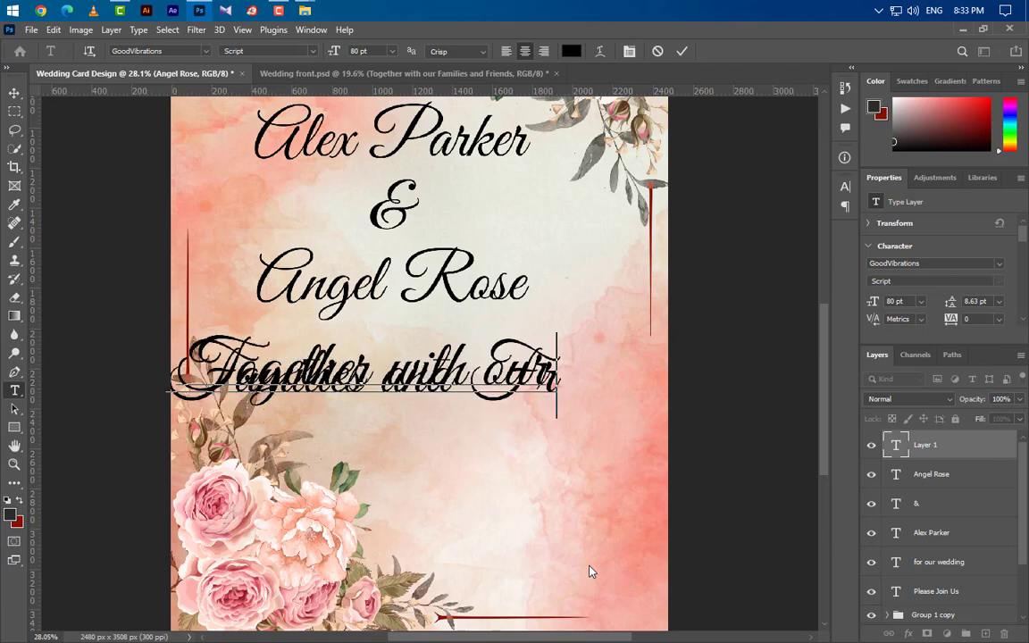
text(nds)
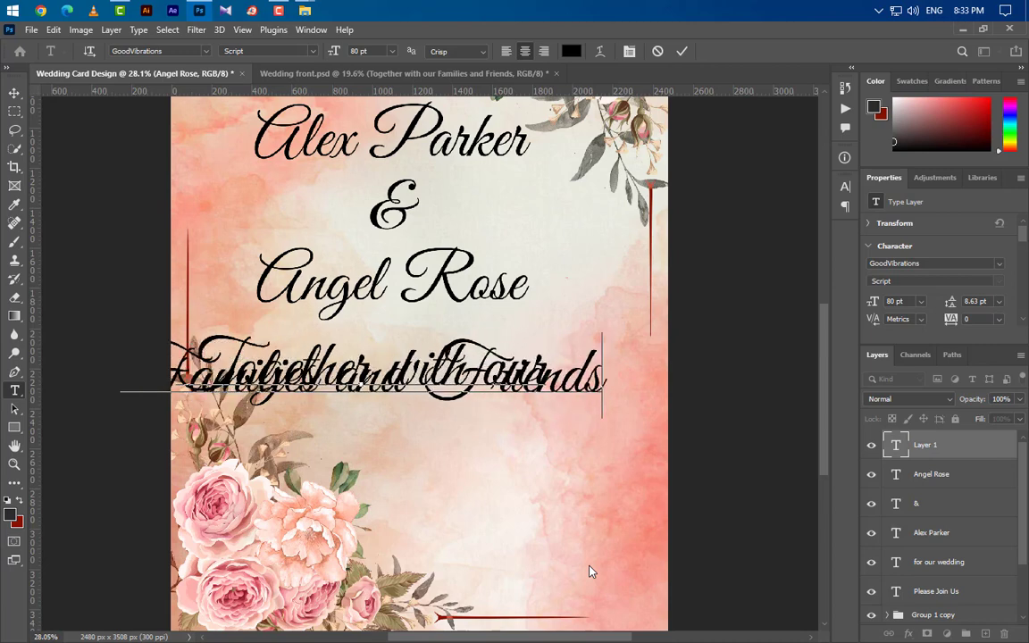
click(681, 51)
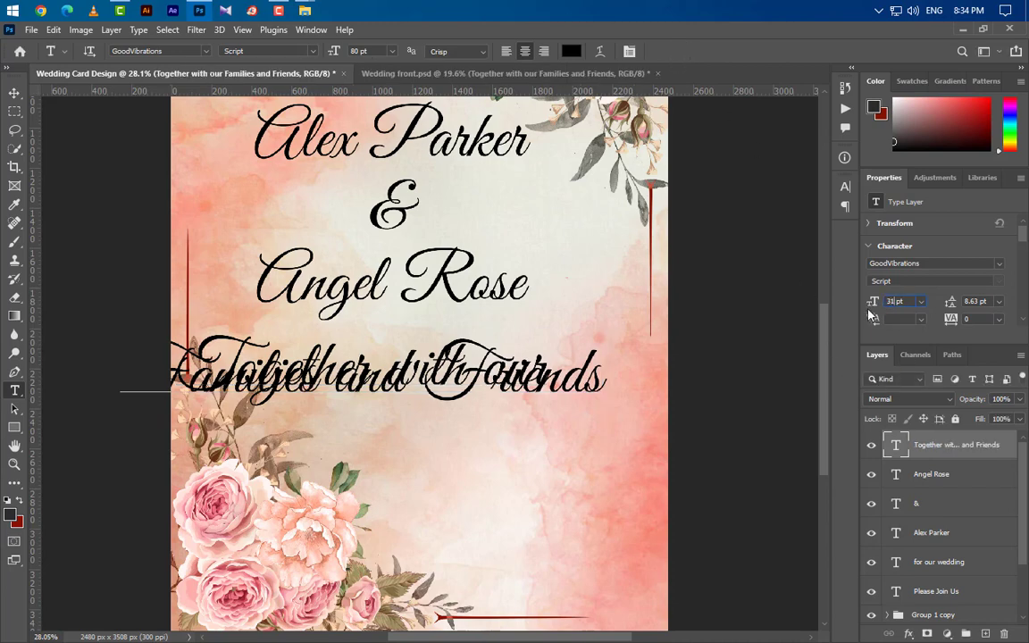
Set the families and friends text to 31 pt with 38 pt leading and center it horizontally on the card below the names.
key(Return)
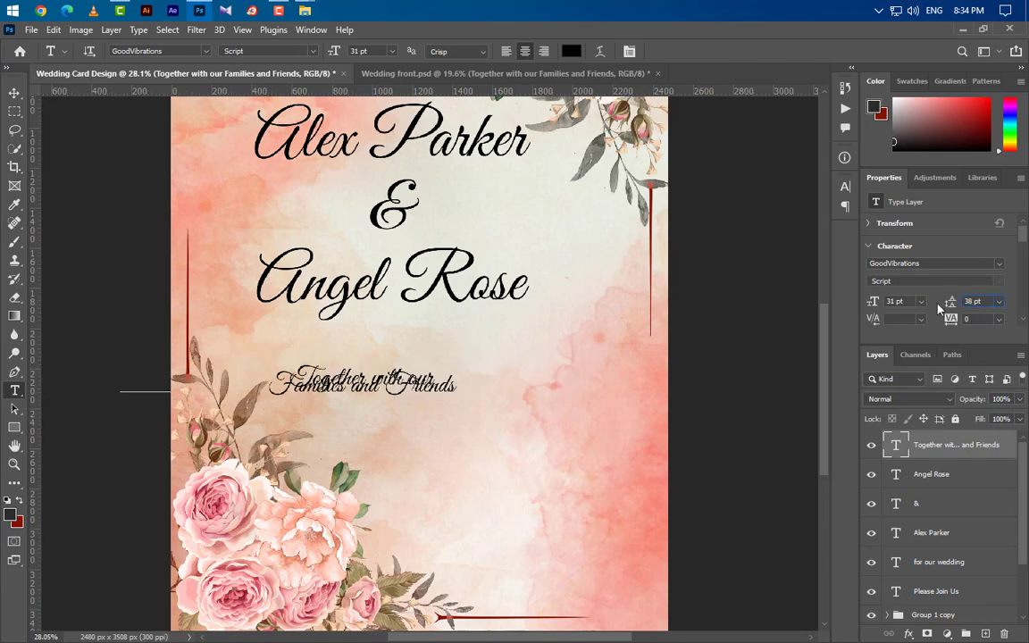
key(Return)
click(15, 92)
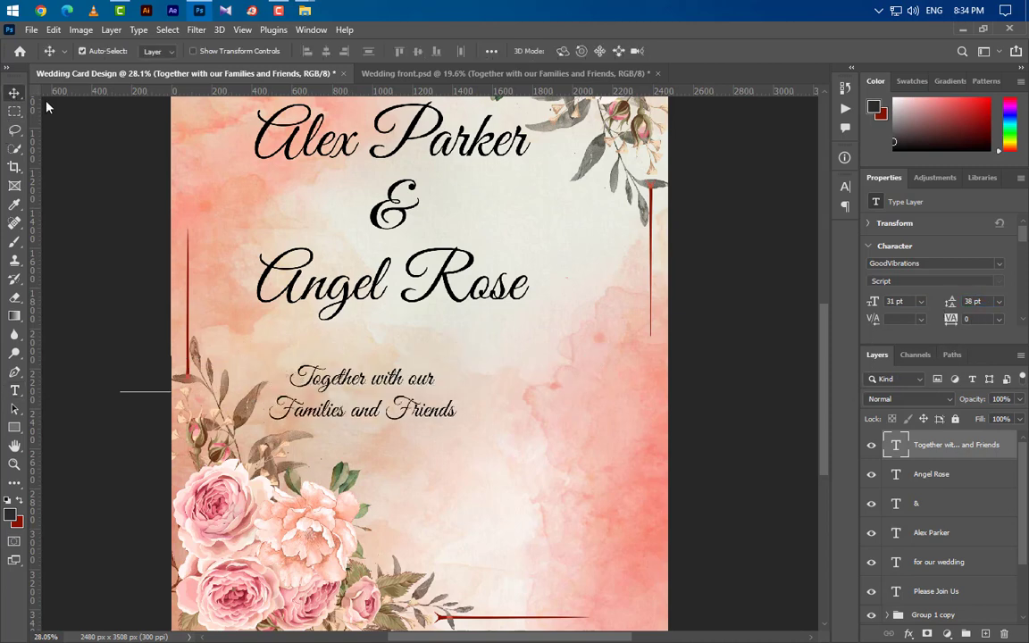
drag(395, 381, 458, 358)
Apply Faux Bold to the families and friends text.
click(845, 188)
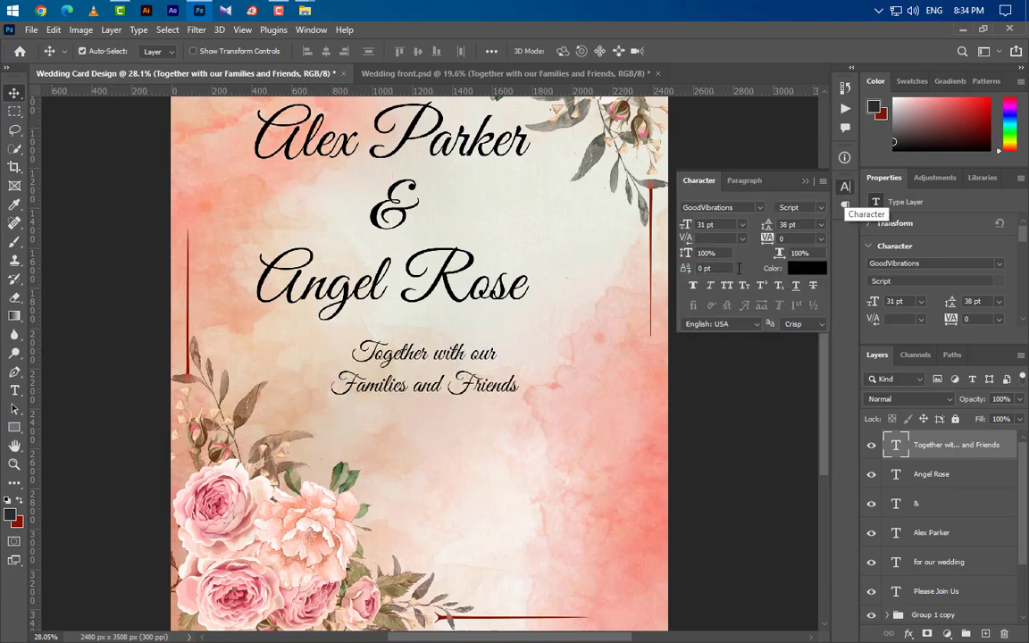
click(693, 285)
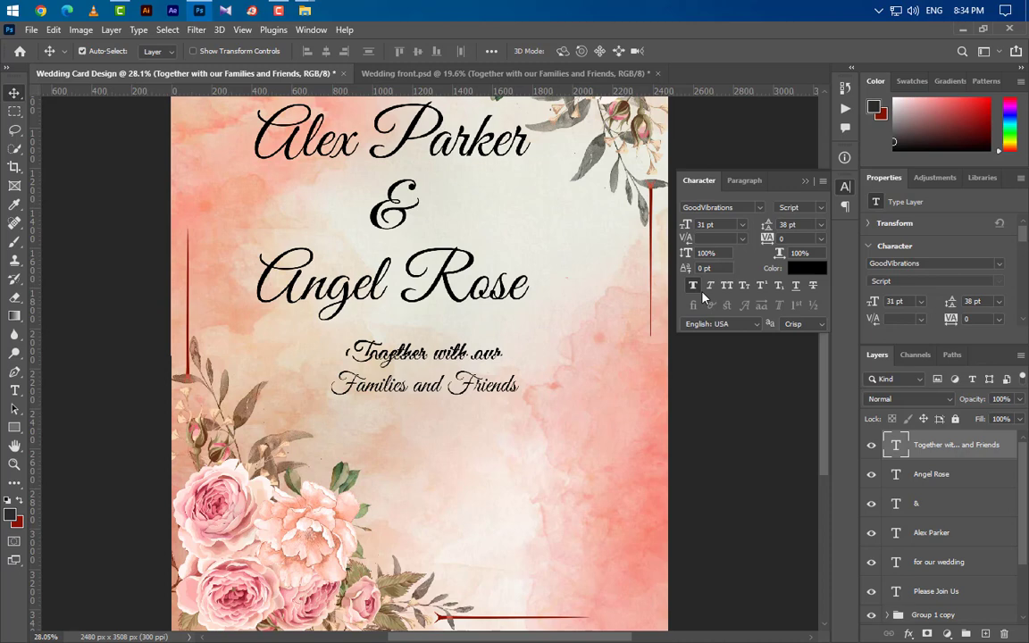
click(803, 182)
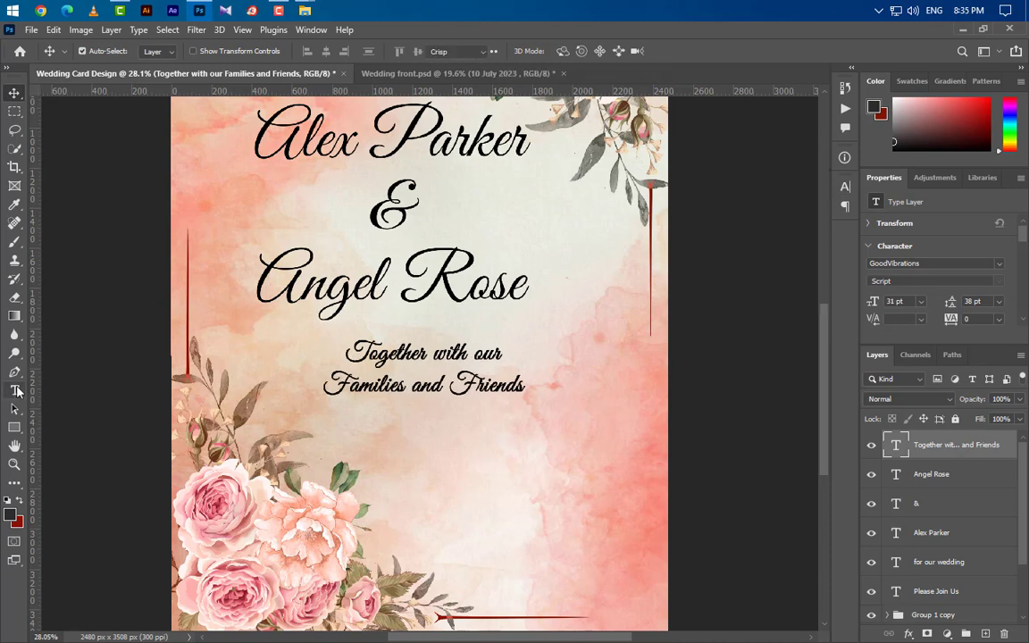
Add the date "10 July 2023" as a new text line below the families and friends text.
key(t)
click(336, 450)
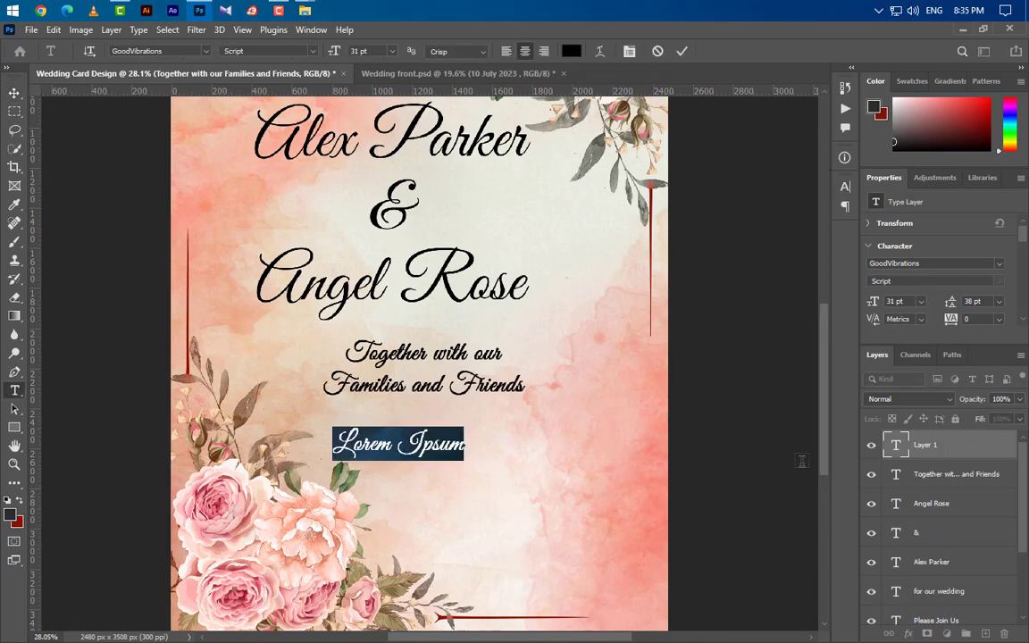
text(10 Ju)
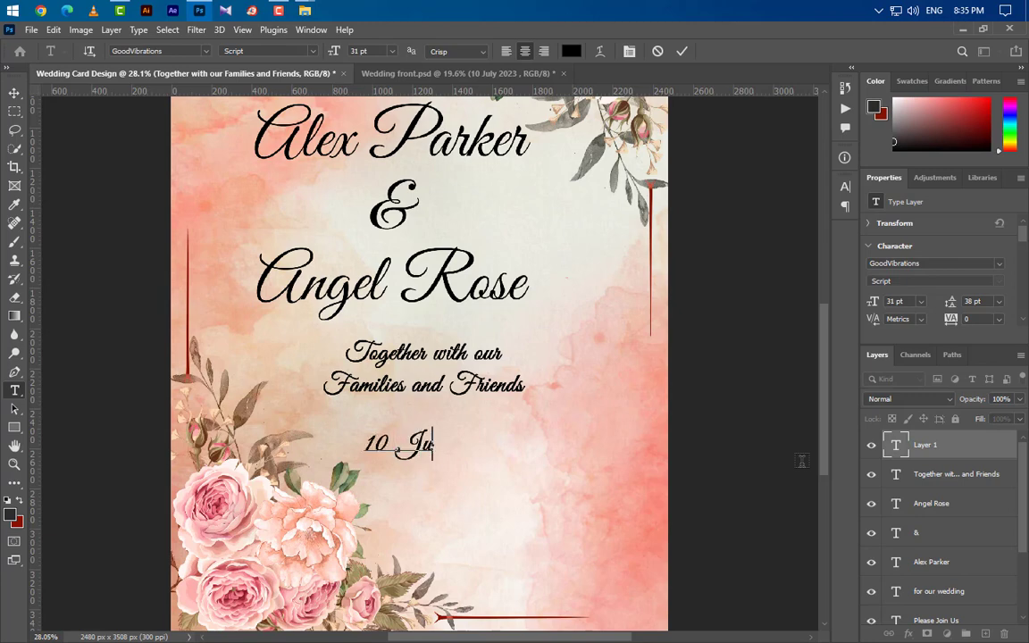
text(ly )
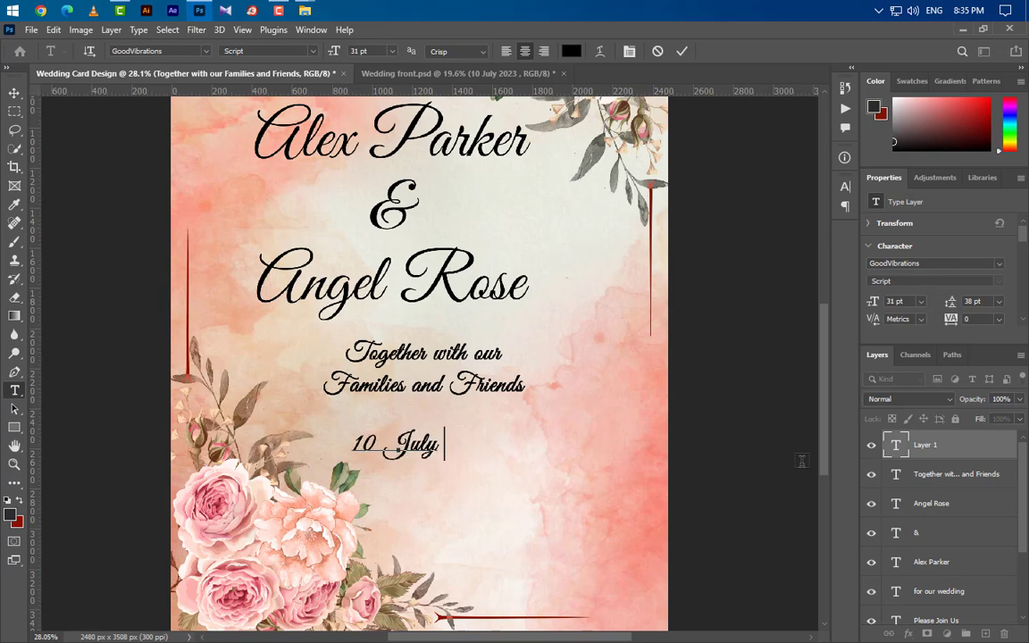
text(2023)
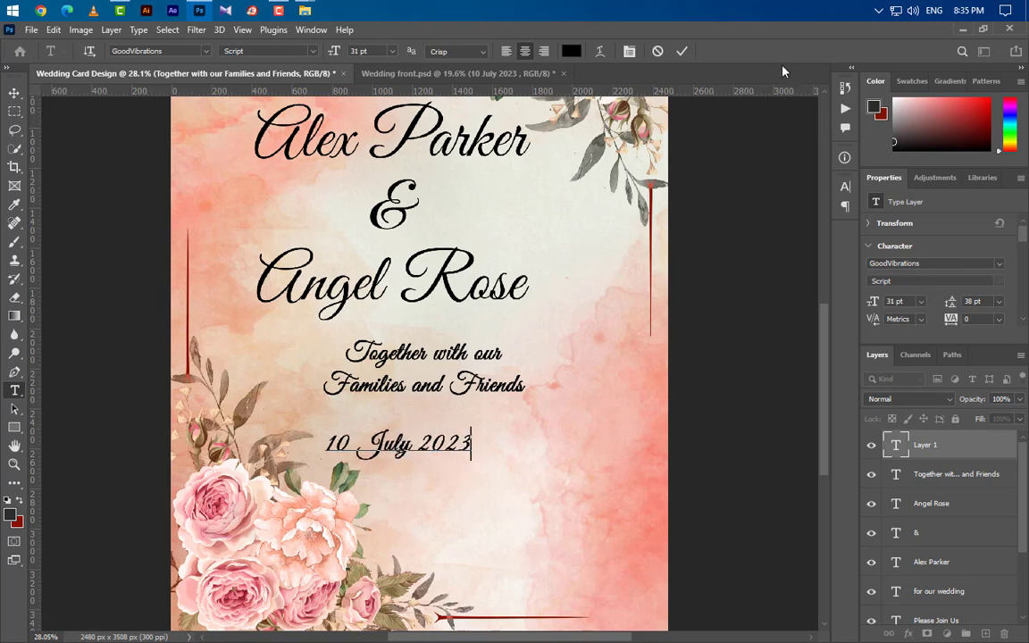
click(682, 51)
Format the date in Baskerville Old Face at 18 pt with Faux Bold turned off.
click(999, 264)
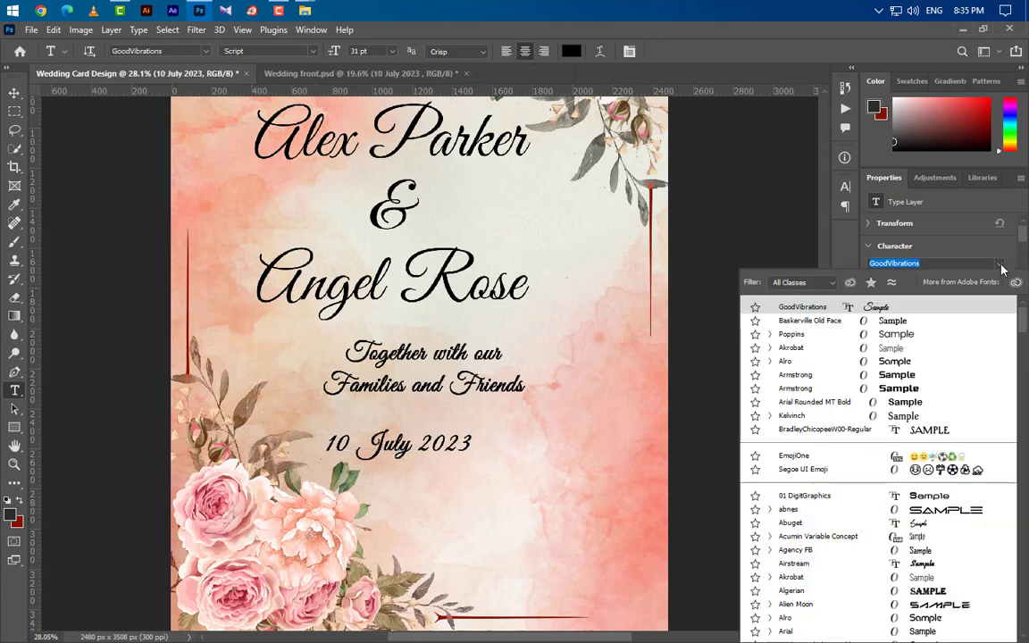
click(800, 325)
click(895, 301)
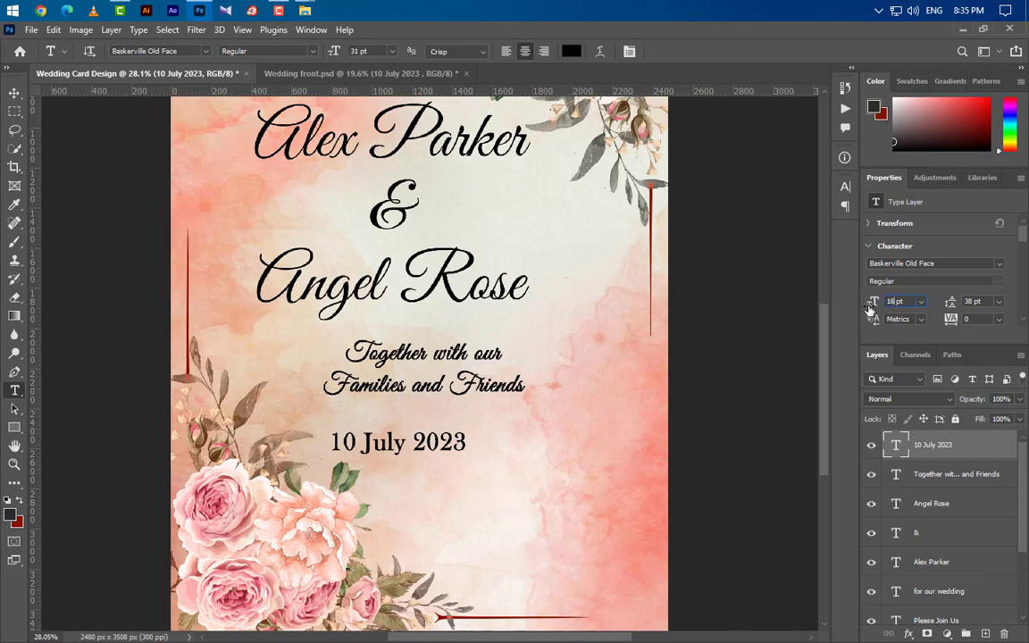
key(Return)
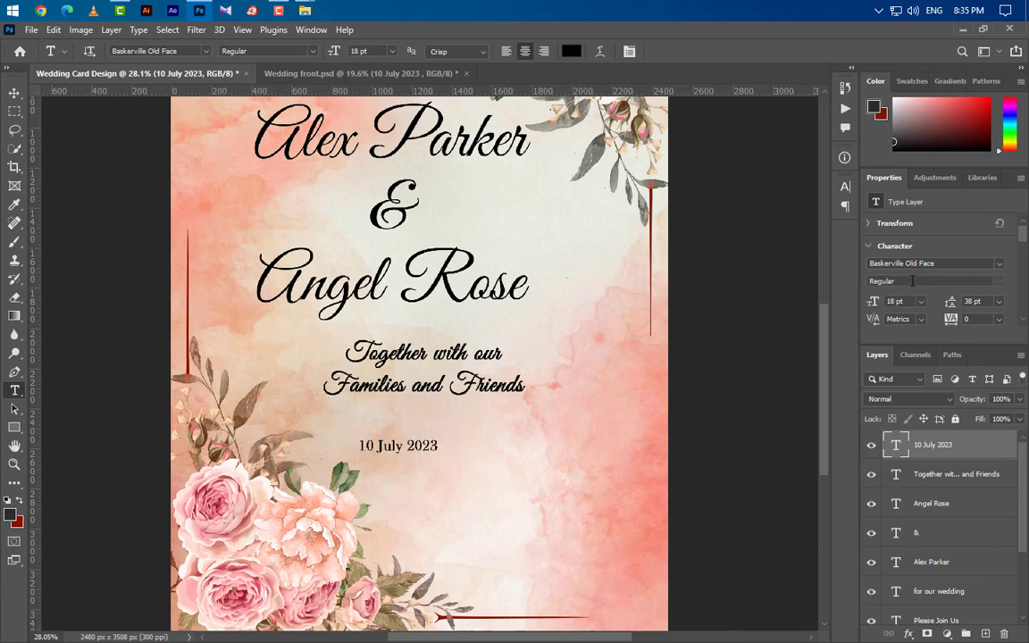
click(845, 186)
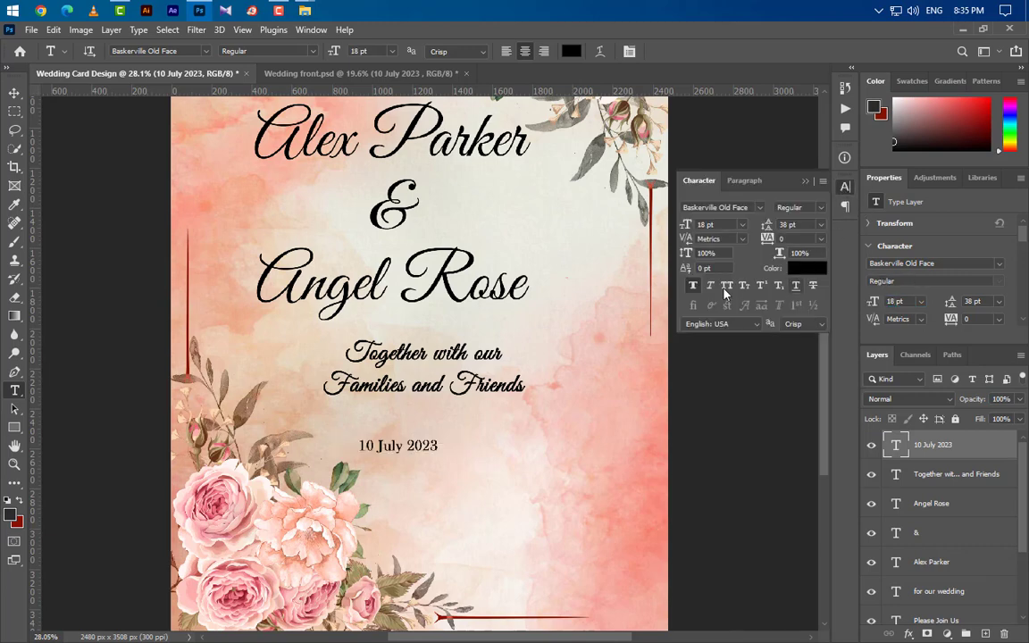
click(807, 181)
Center the date under the families and friends text and duplicate it directly below as the time "5 : 30 PM".
click(15, 94)
drag(422, 446, 546, 470)
click(14, 391)
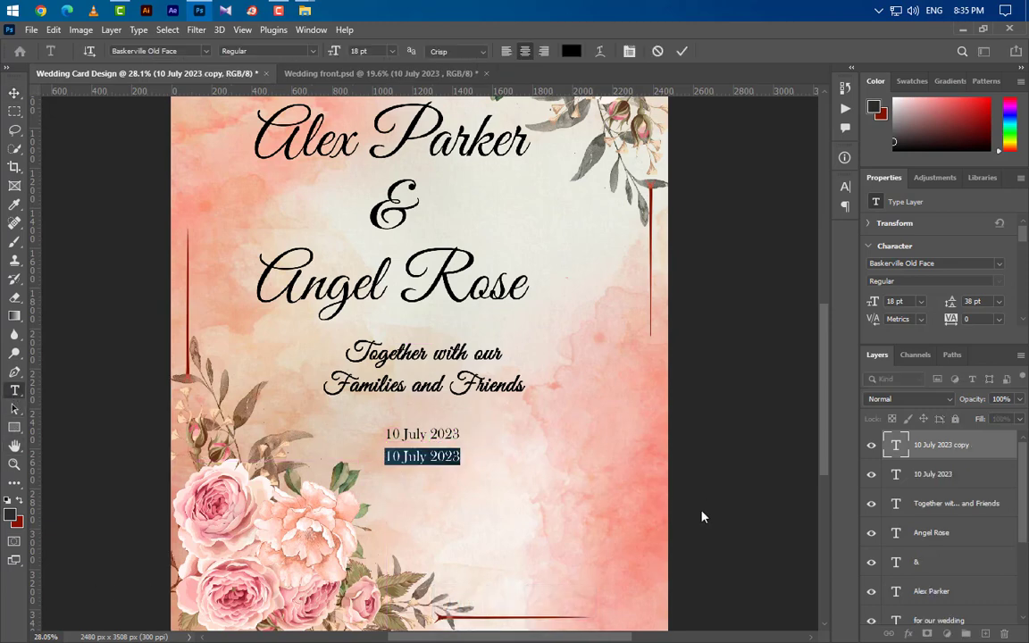
text(5 : )
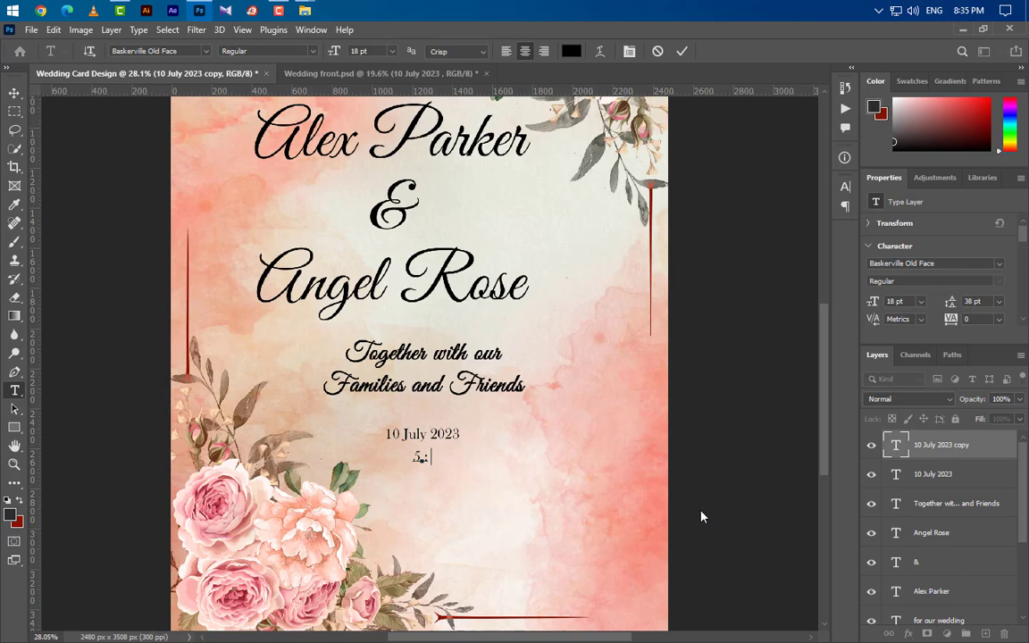
text(30 PM)
click(681, 52)
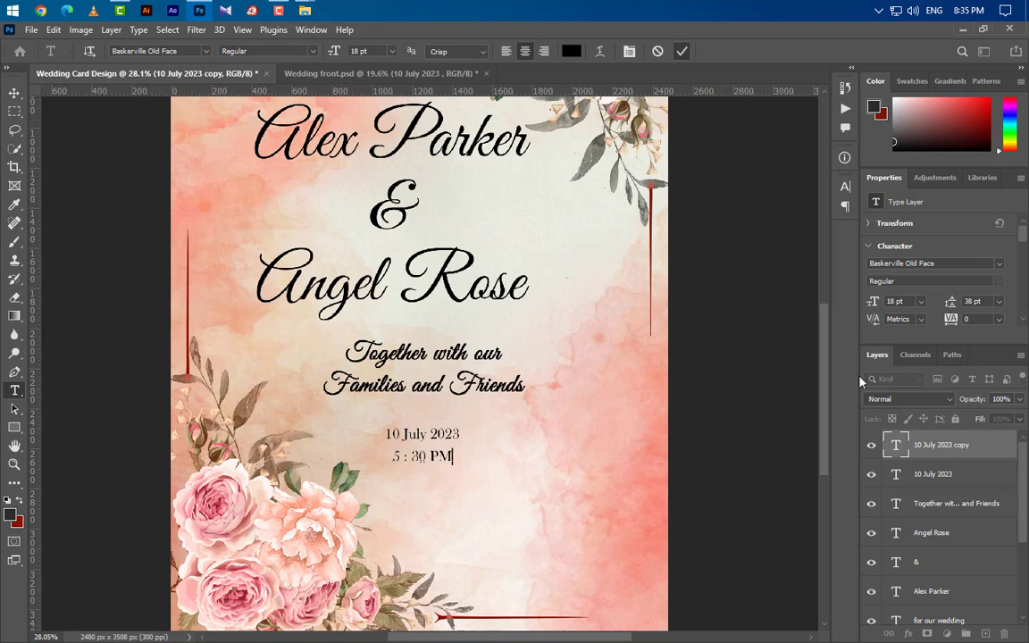
Apply All Caps to the 10 July 2023 date line.
click(932, 474)
click(844, 185)
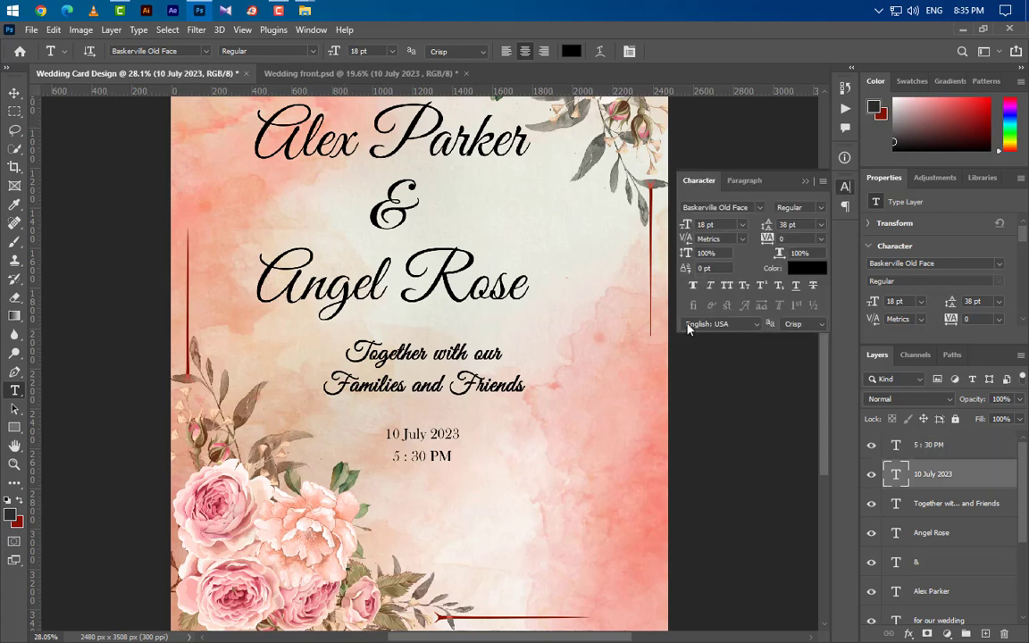
click(804, 183)
Add the text line "DINNER TO FOLLOW AT" below the time.
click(375, 498)
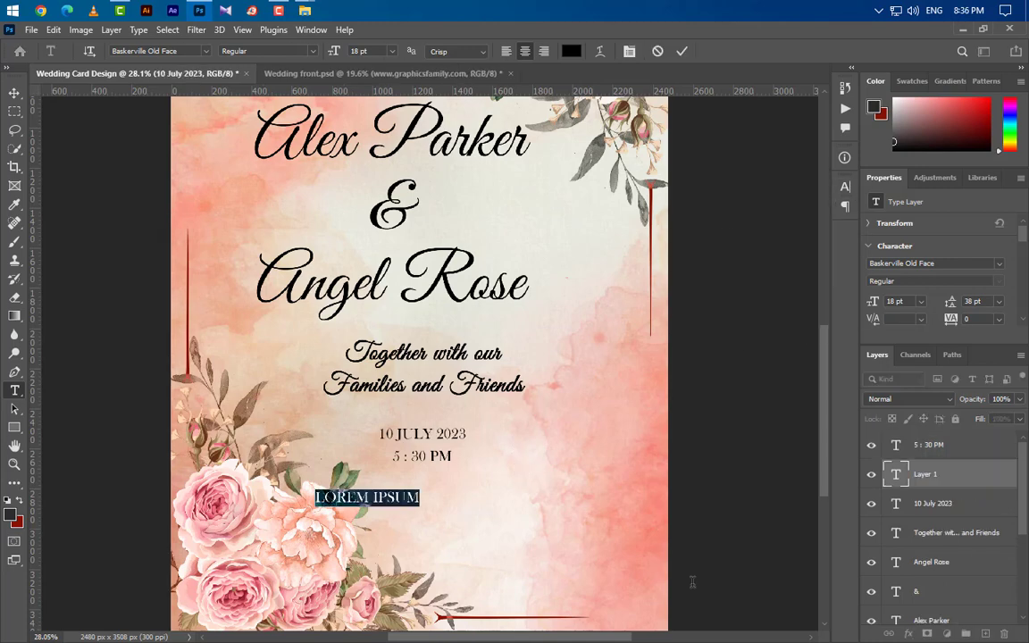
text(DIN)
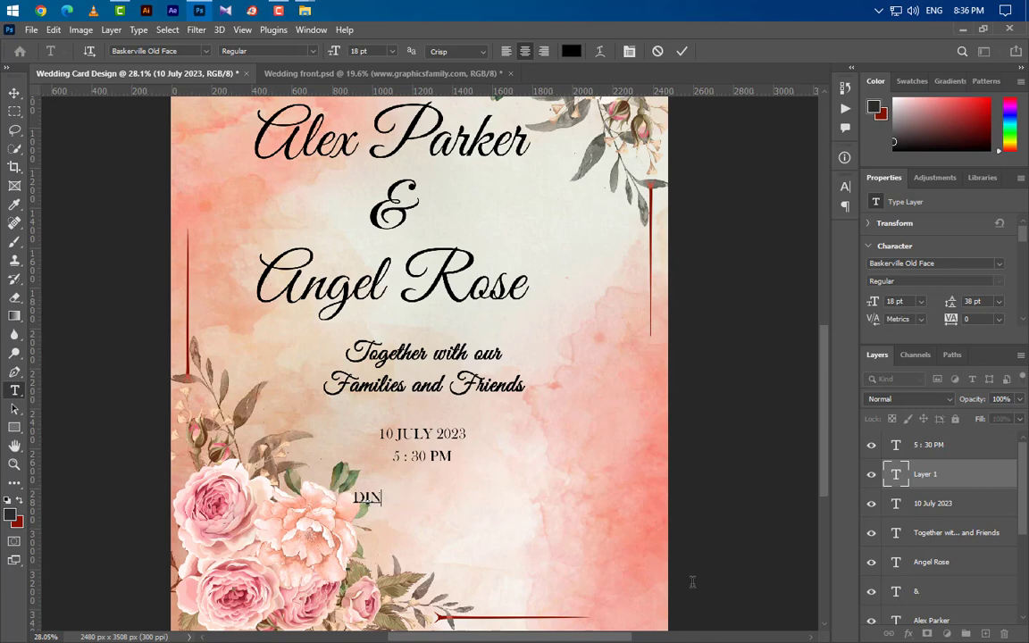
text(NER TO FOLLOE)
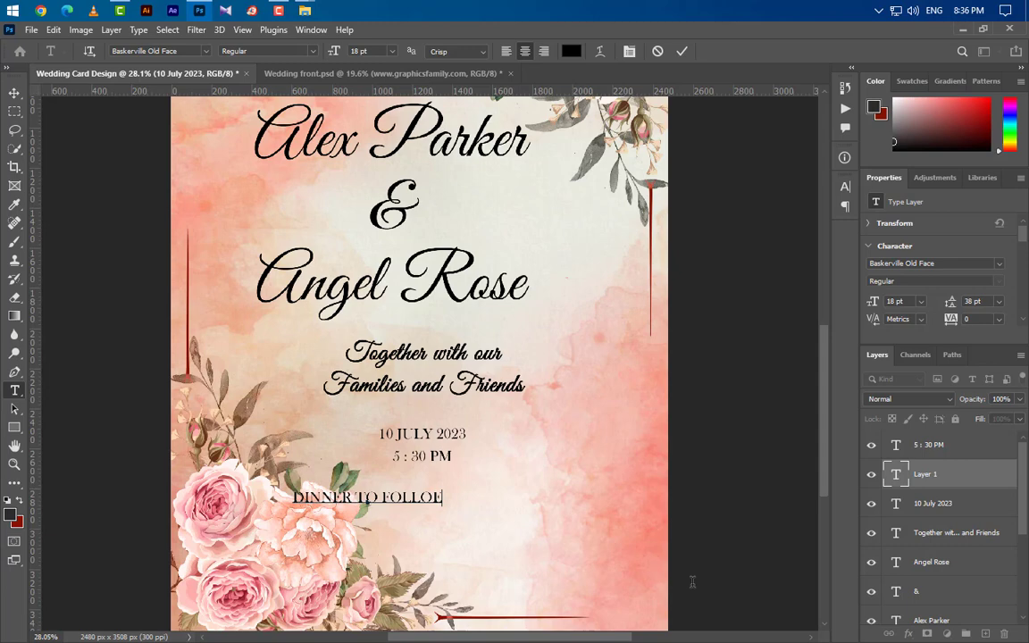
key(BackSpace)
text(W AT)
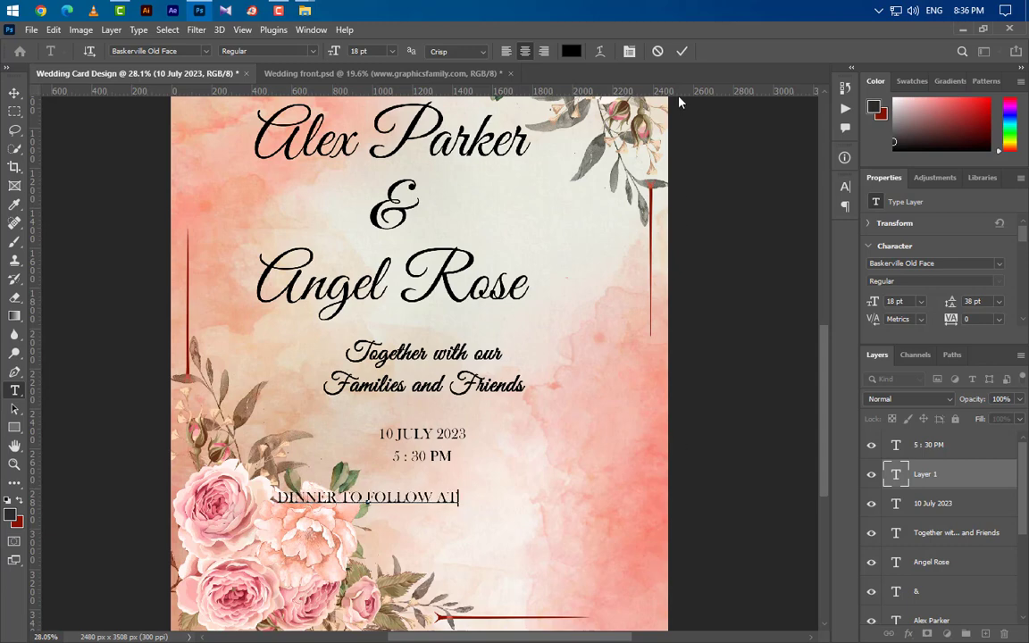
click(682, 52)
Format the dinner line in GoodVibrations at 34.5 pt with Faux Bold on and All Caps off, and move it directly below the time.
click(844, 186)
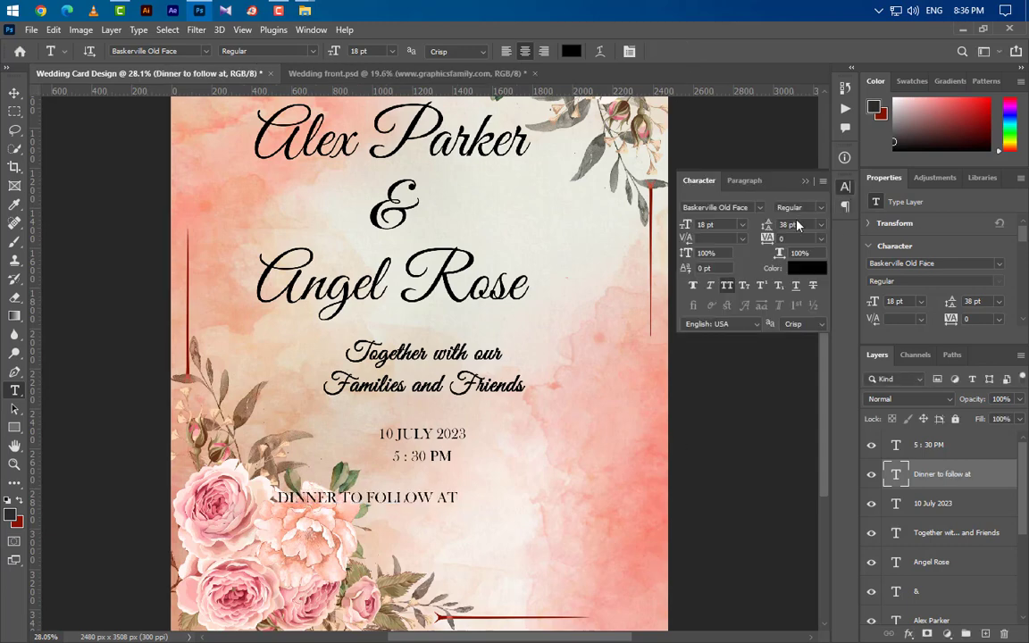
click(760, 208)
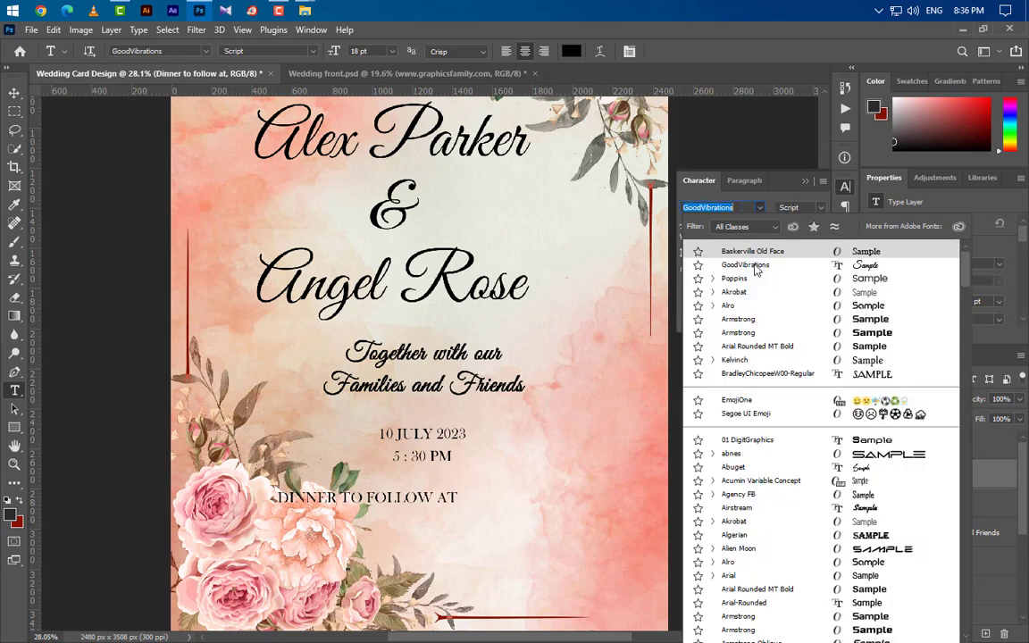
click(750, 266)
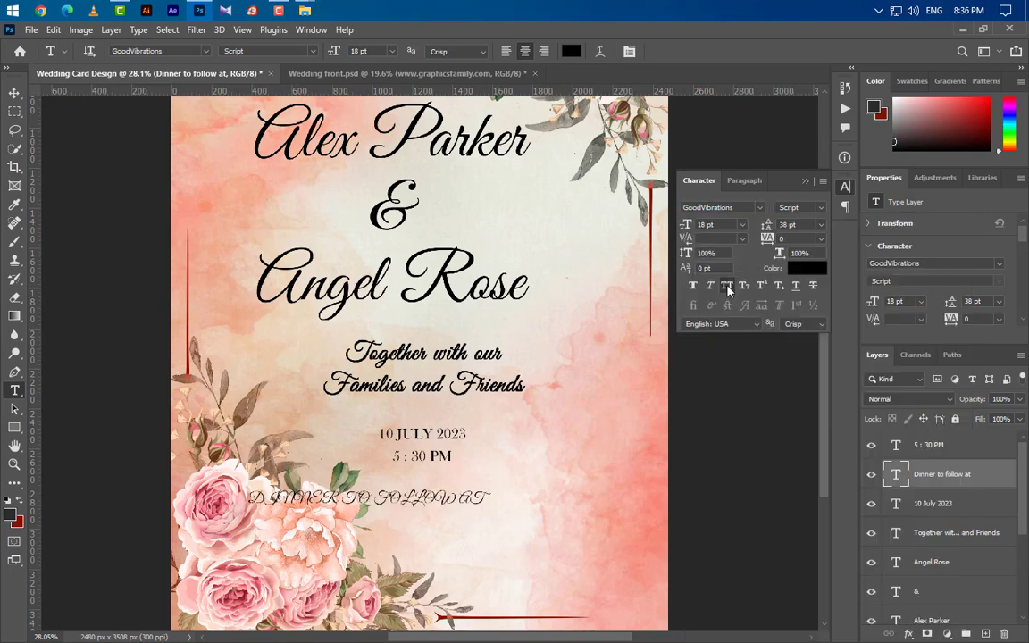
click(727, 287)
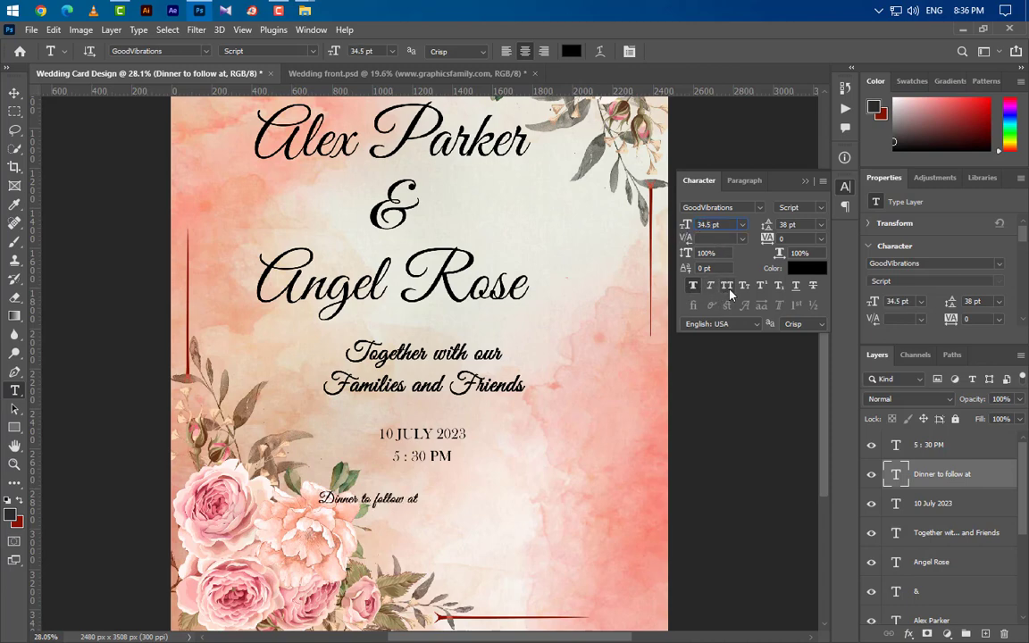
key(Return)
click(14, 94)
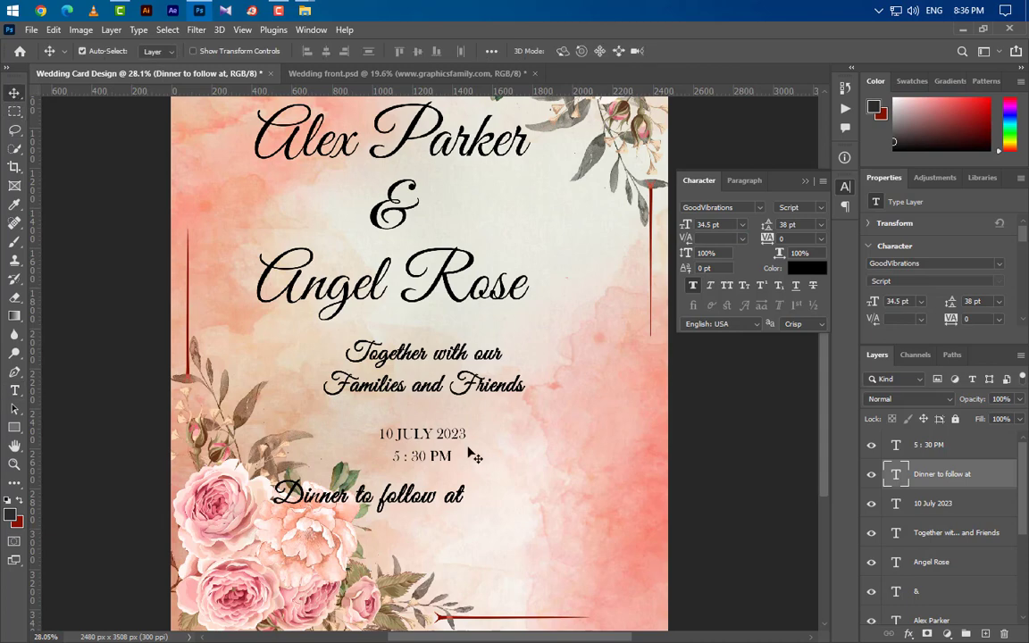
drag(416, 498, 476, 490)
click(14, 390)
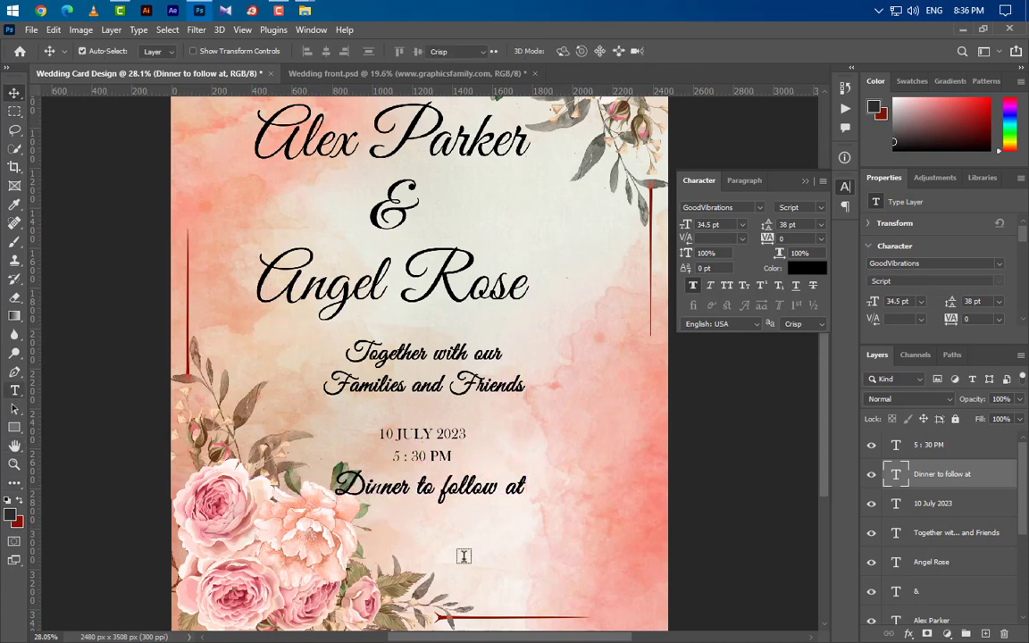
click(322, 534)
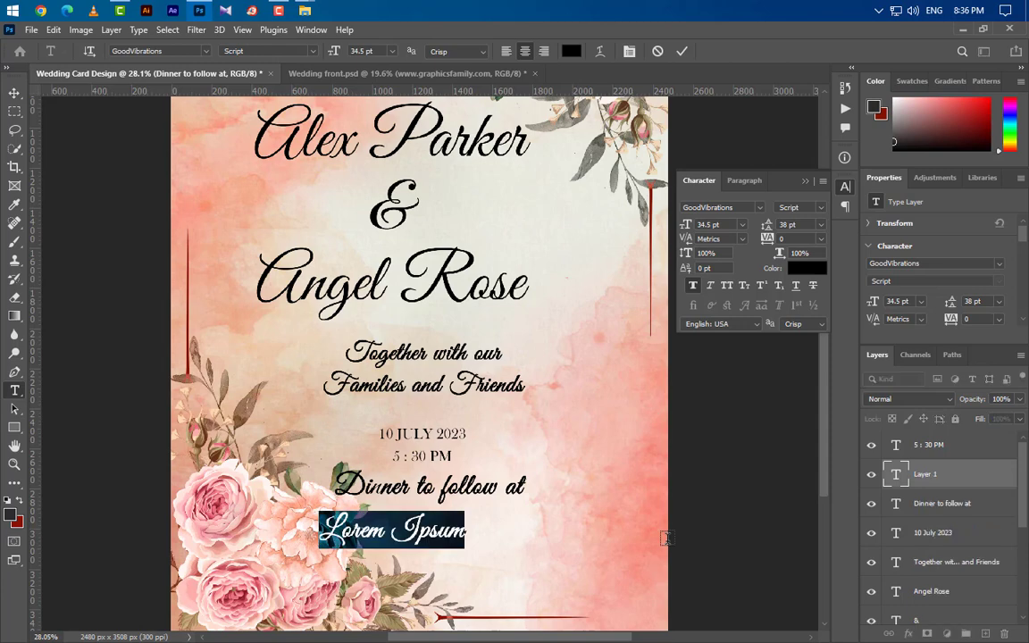
text(www.g)
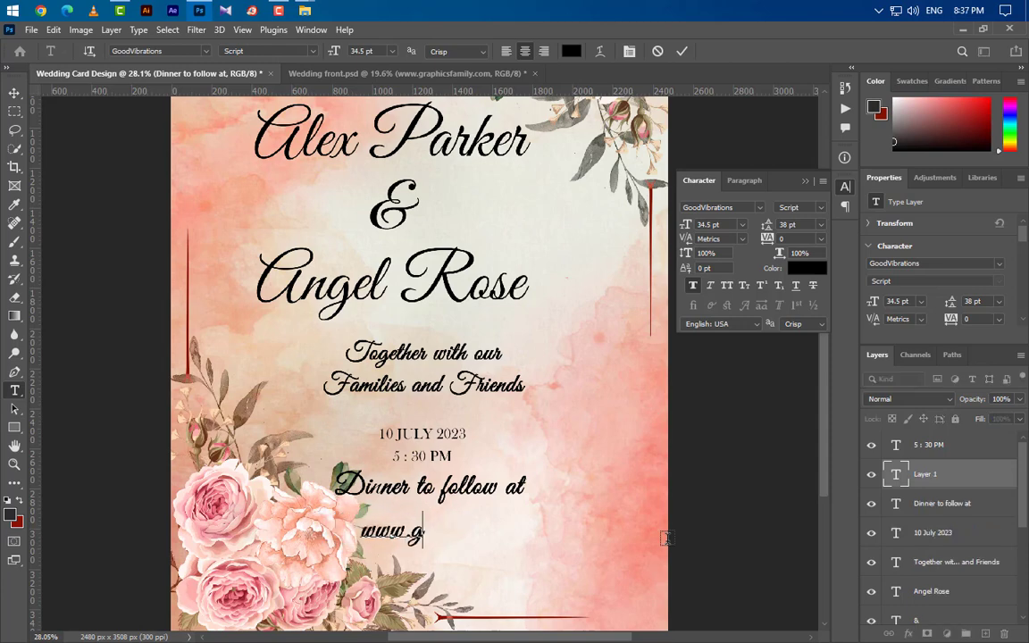
text(raphi)
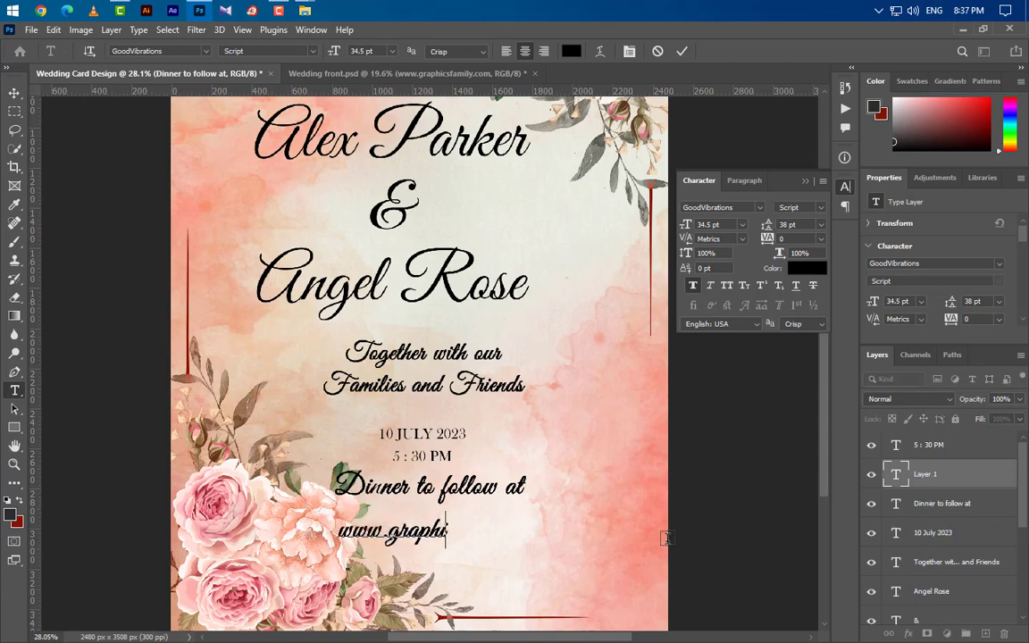
text(csfamil)
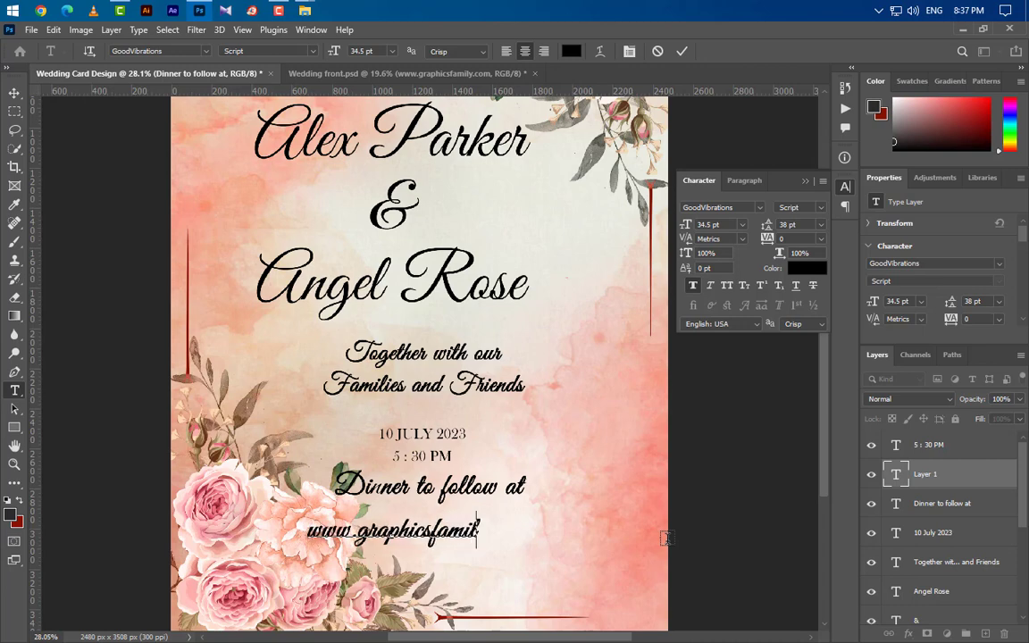
text(y.c)
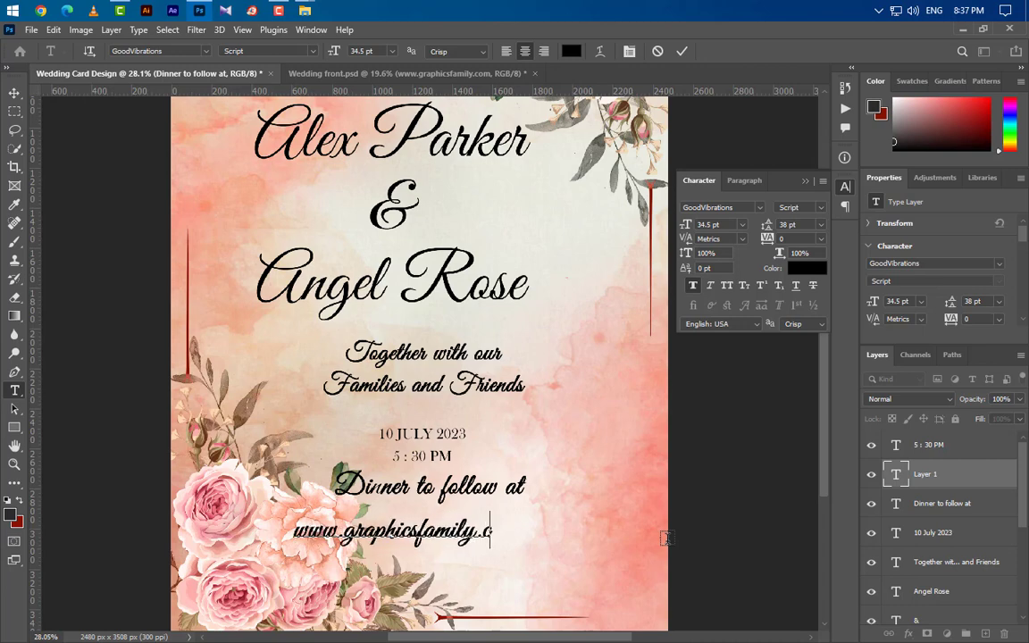
text(om)
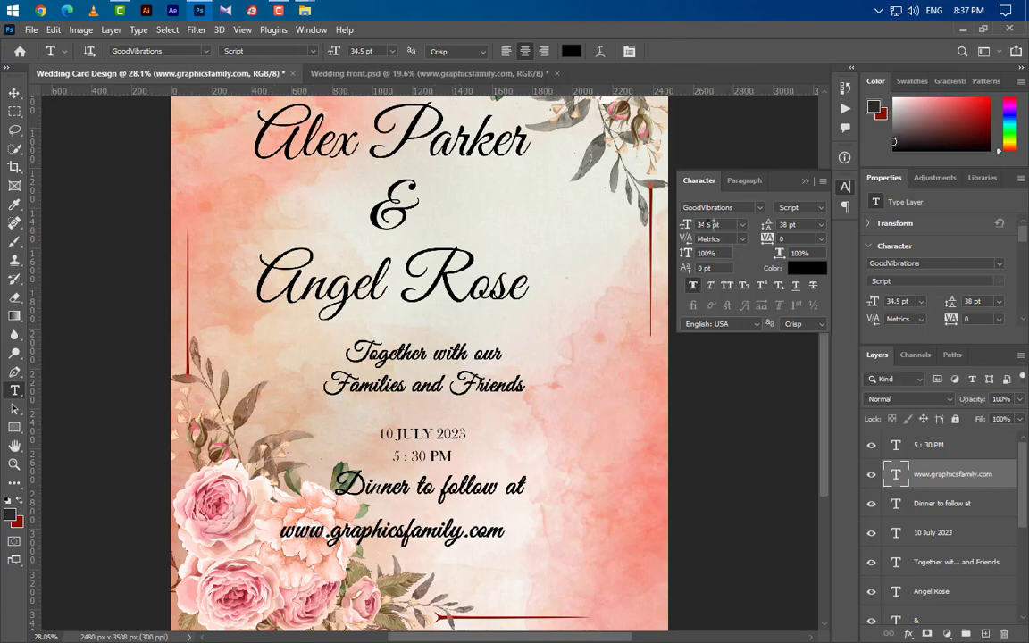
Format the website line in Baskerville Old Face at 18 pt with Faux Bold turned off.
click(693, 285)
text(18)
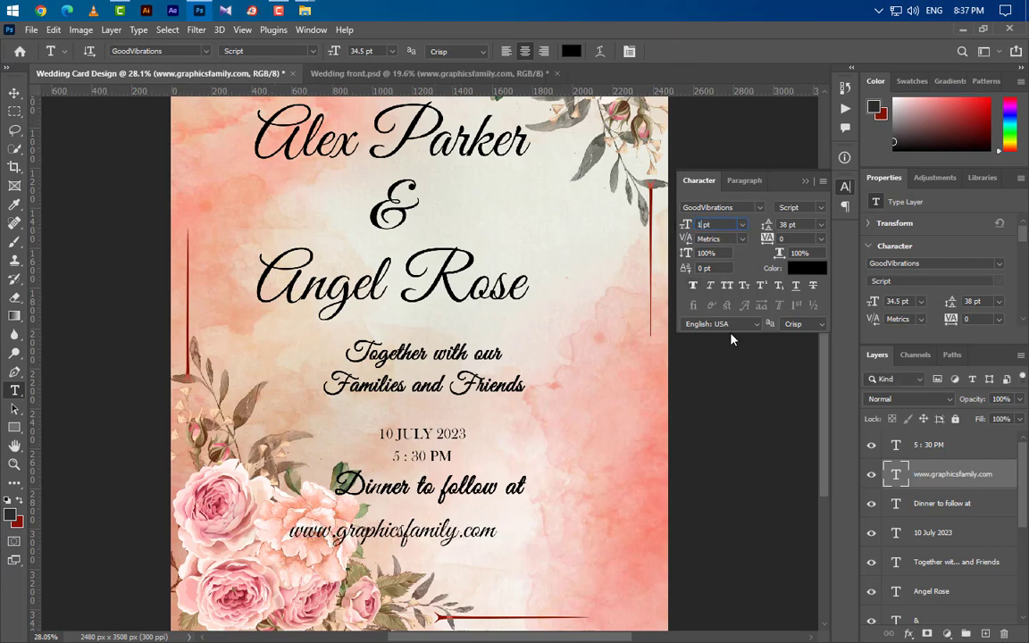
key(Return)
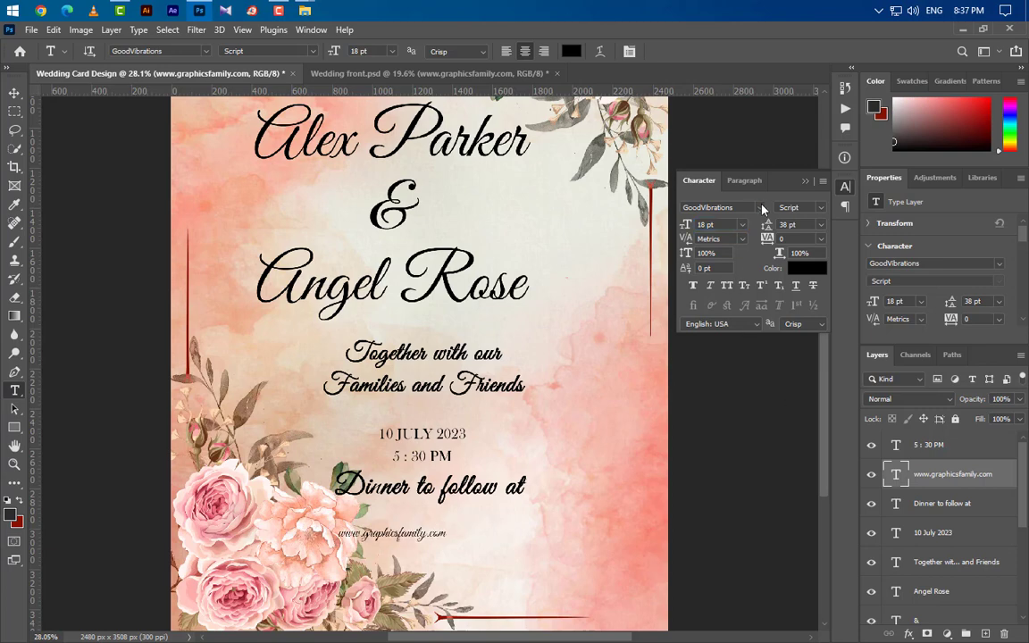
click(759, 207)
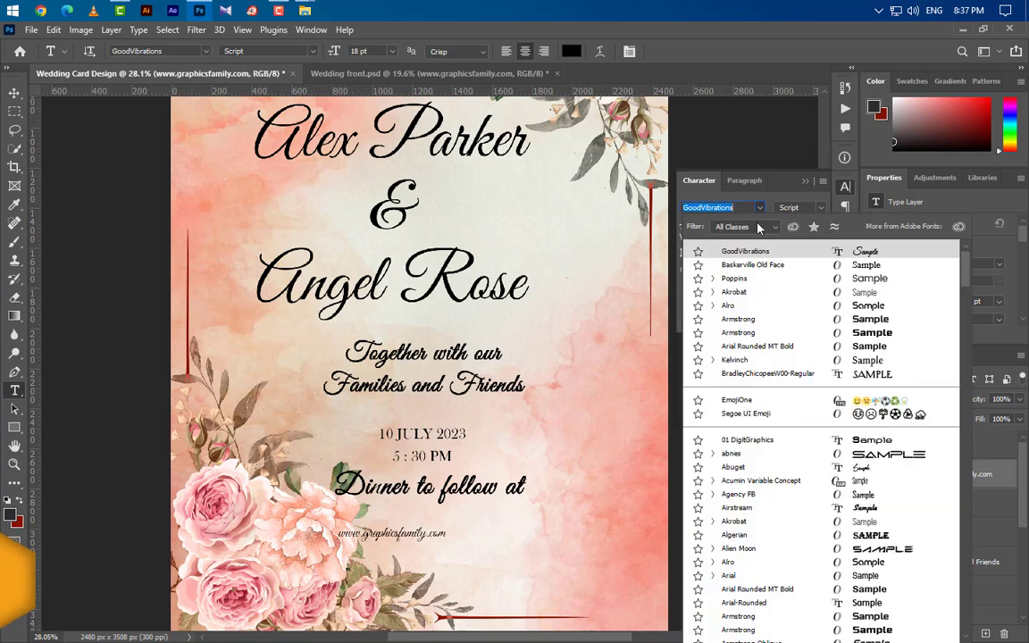
click(756, 266)
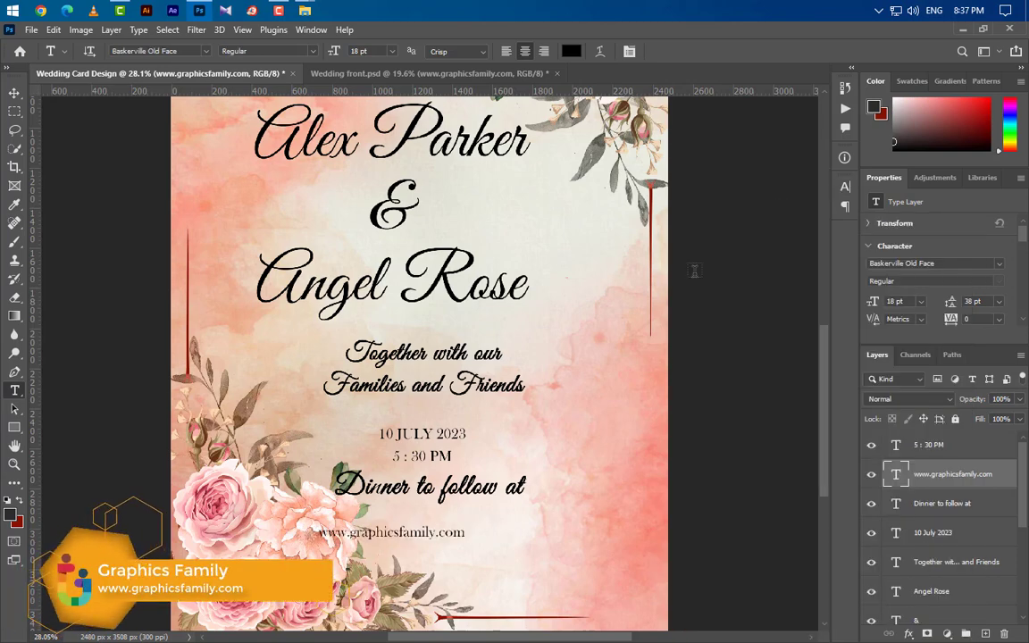
Center all the invitation text layers horizontally on the whole canvas, then clear the canvas selection.
scroll(693, 270, down, 3)
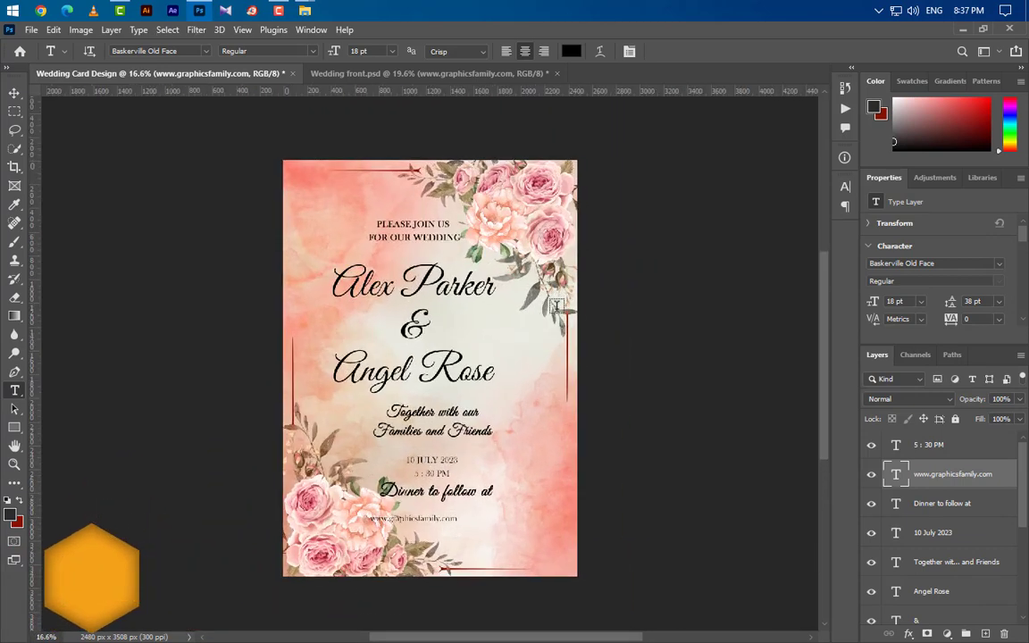
scroll(555, 305, up, 1)
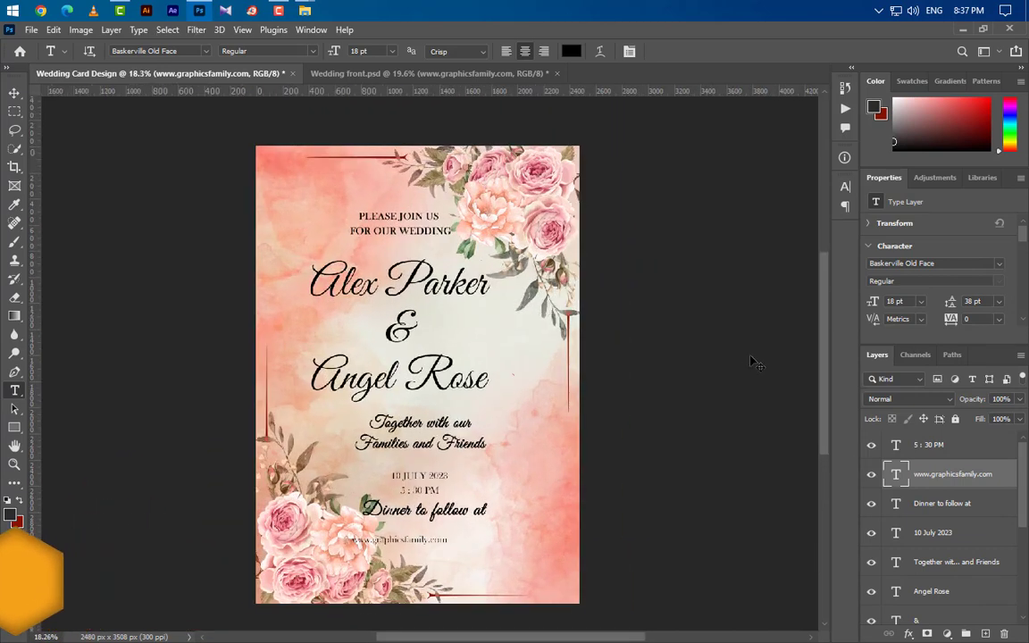
click(998, 451)
ctrl+click(987, 480)
ctrl+click(977, 504)
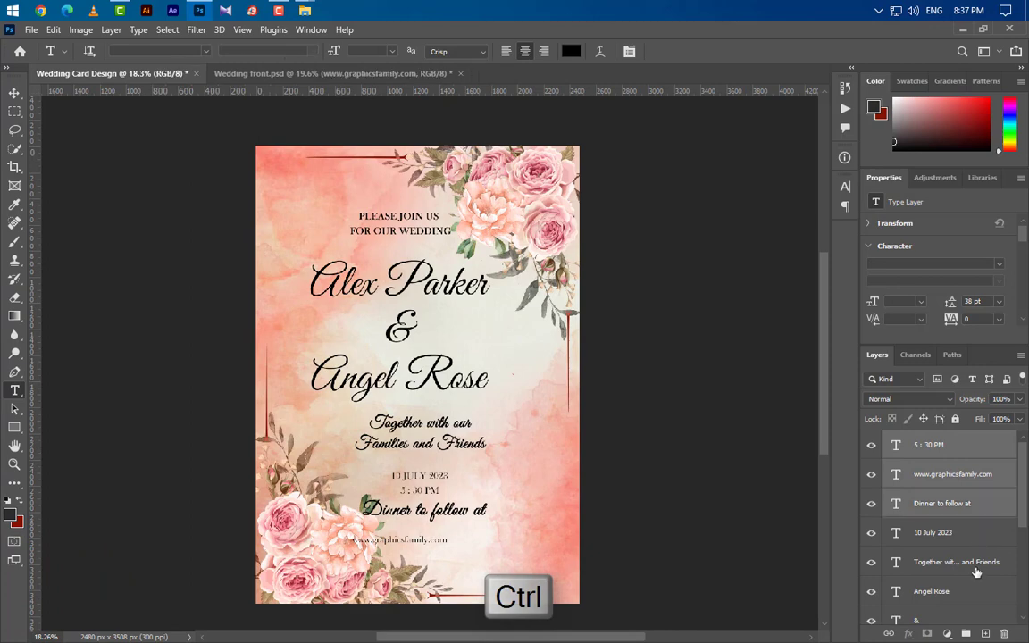
ctrl+click(973, 533)
ctrl+click(976, 562)
ctrl+click(973, 591)
scroll(973, 599, down, 3)
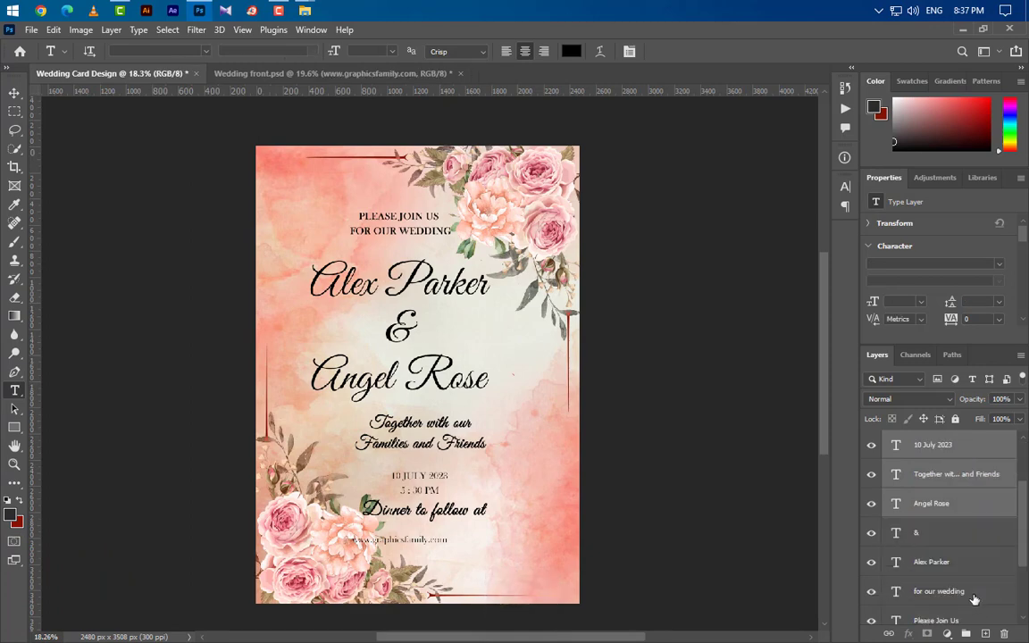
scroll(973, 599, down, 1)
ctrl+click(955, 503)
ctrl+click(963, 533)
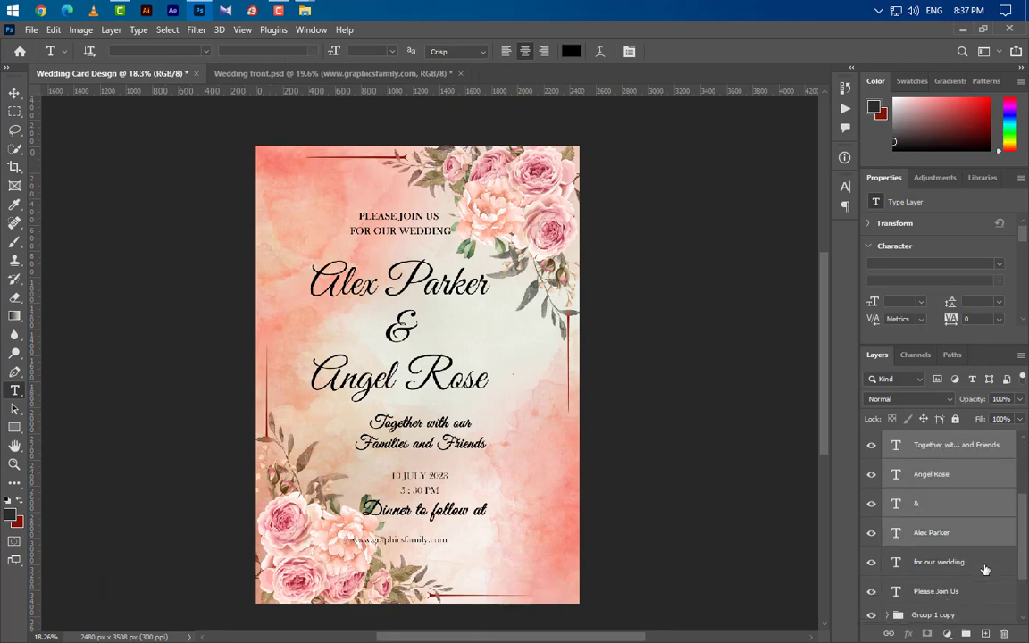
ctrl+click(969, 563)
ctrl+click(972, 591)
key(ctrl+a)
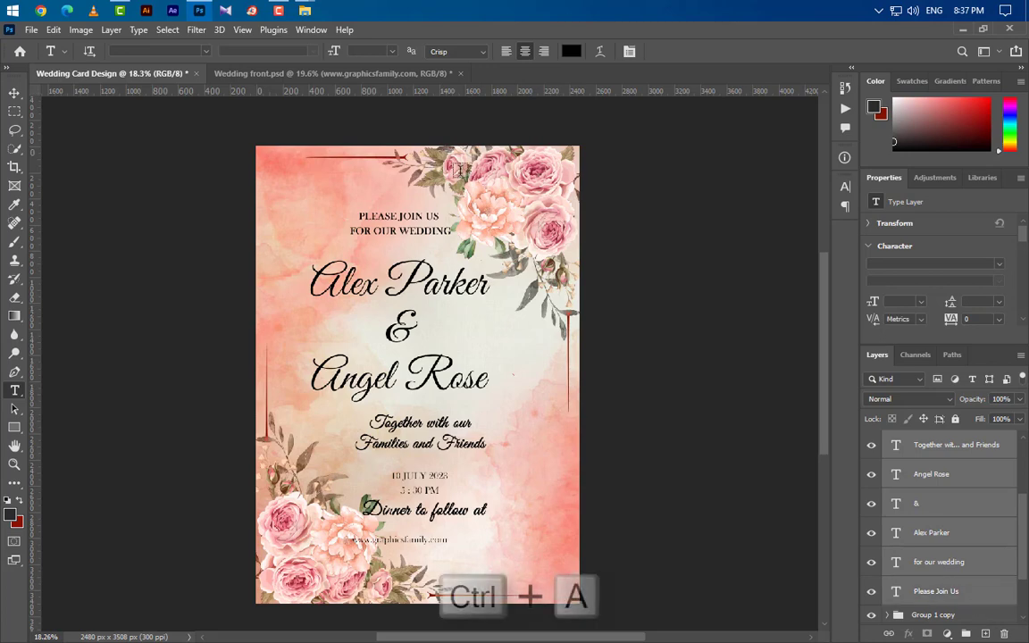
click(14, 93)
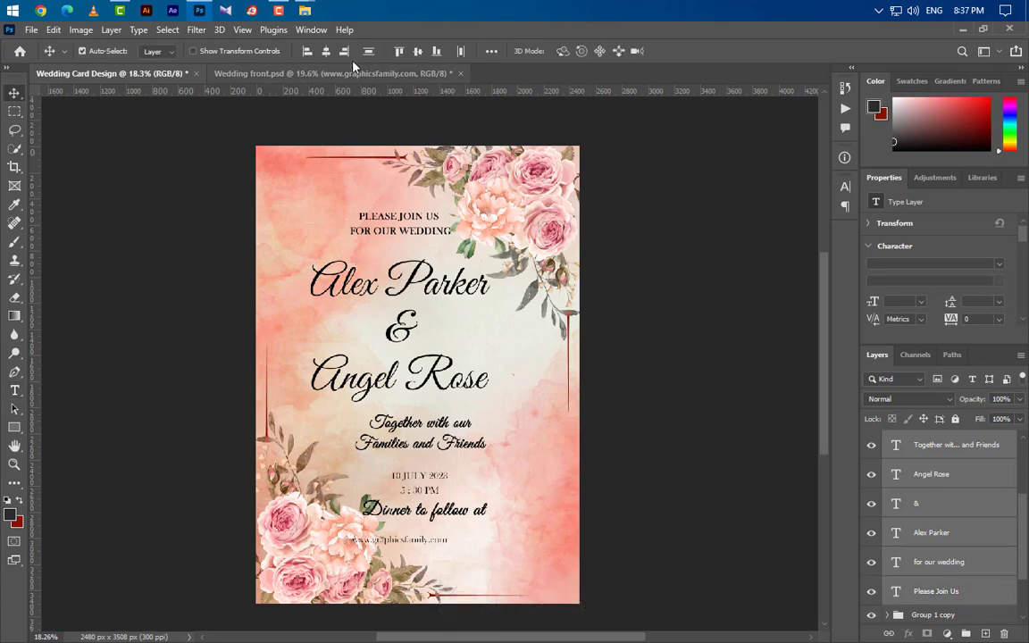
click(326, 51)
key(ctrl+d)
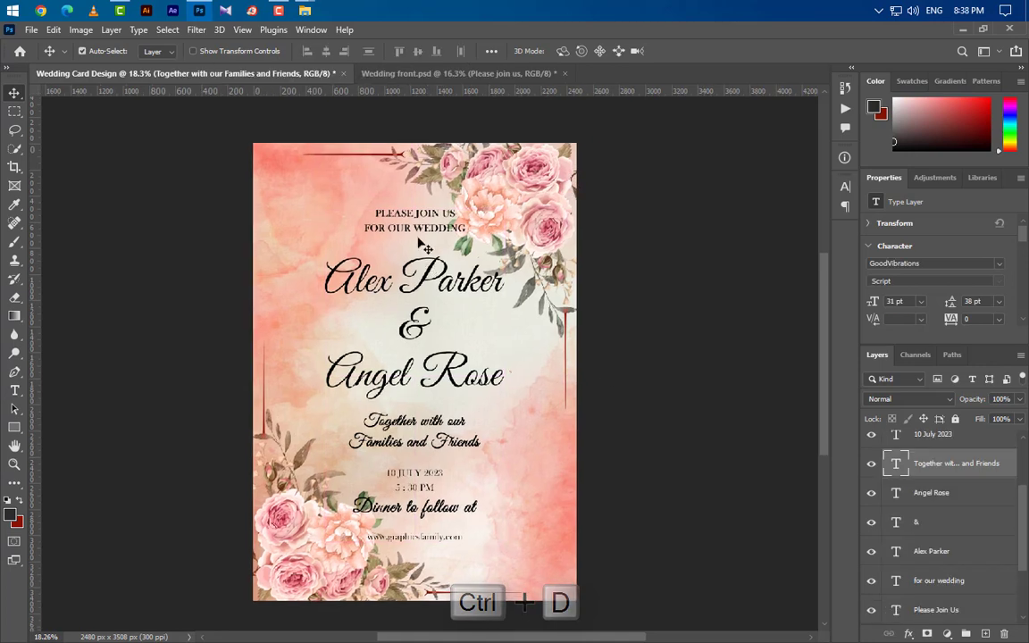
Select the "for our wedding" and "Please Join Us" text layers together.
click(419, 230)
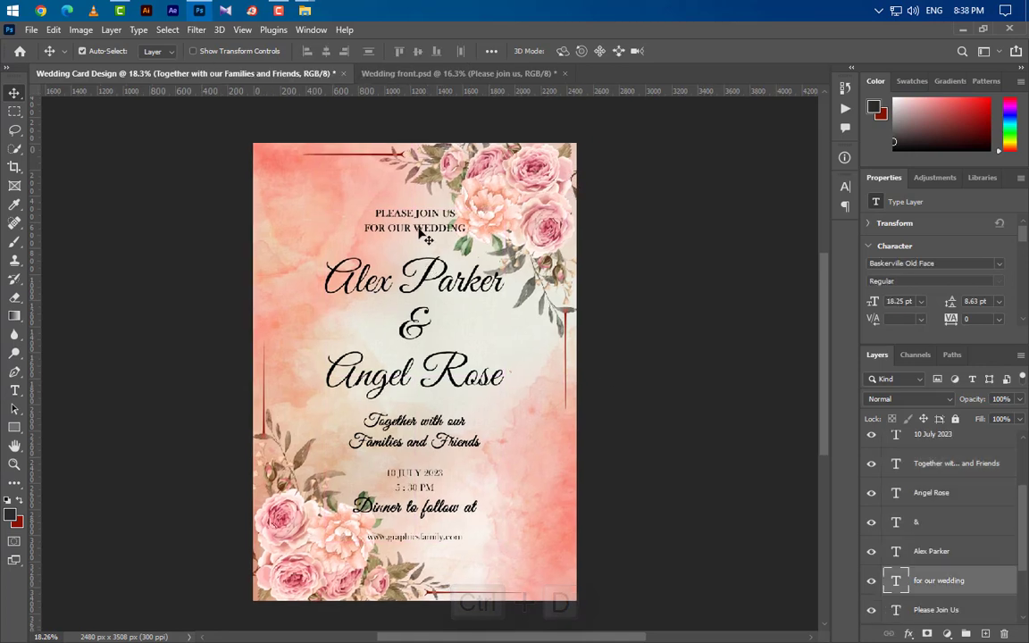
scroll(957, 607, down, 2)
shift+click(982, 553)
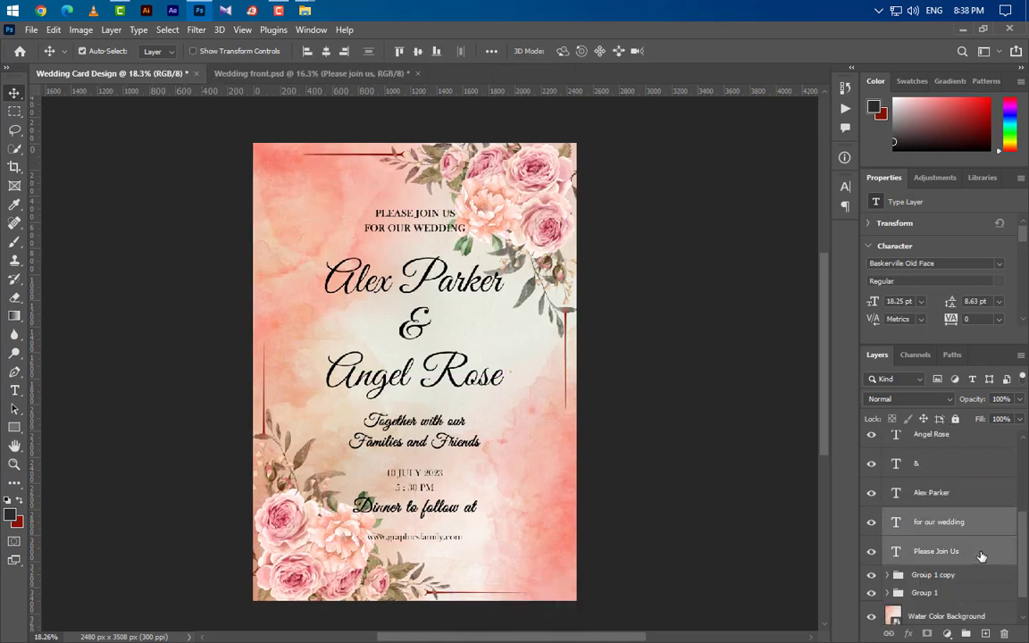